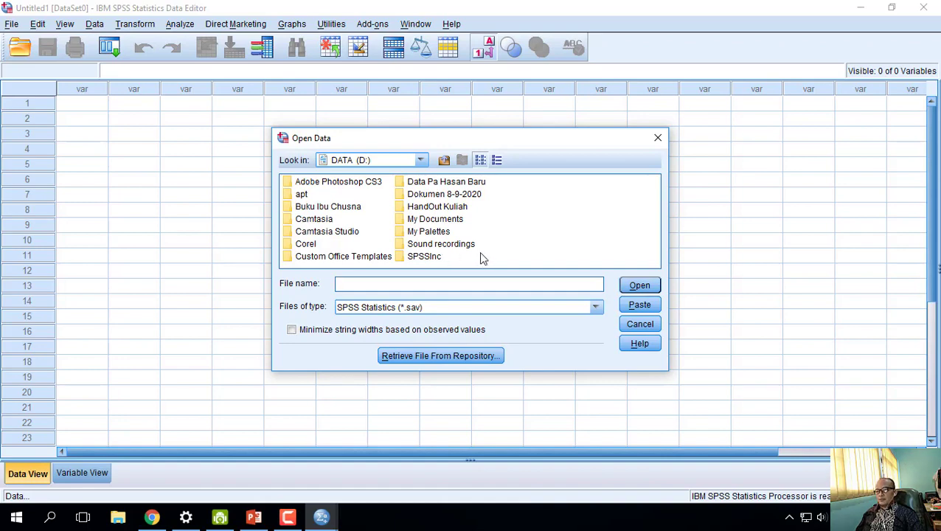
# - Open the data file Latihan Input Data SPSS.sav from the SPSSInc folder on drive D
pyautogui.click(426, 258)
pyautogui.doubleClick(425, 256)
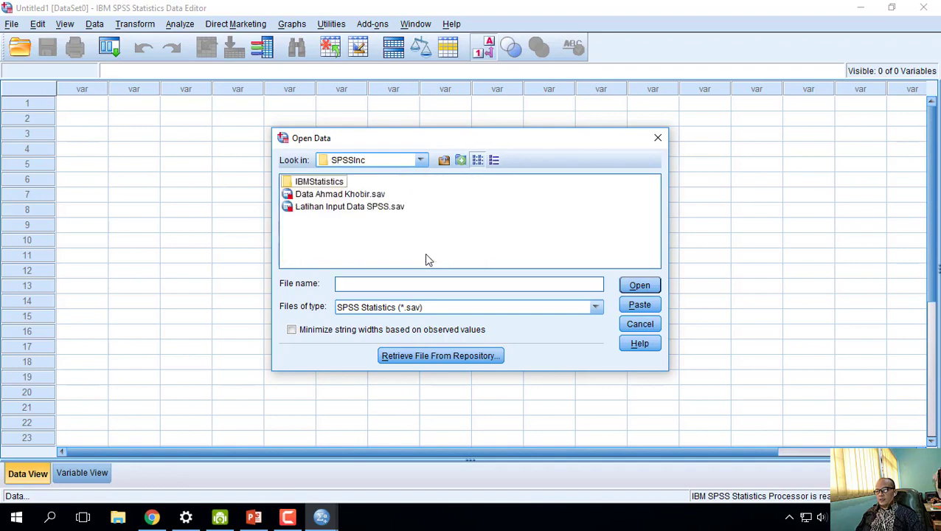
pyautogui.click(382, 208)
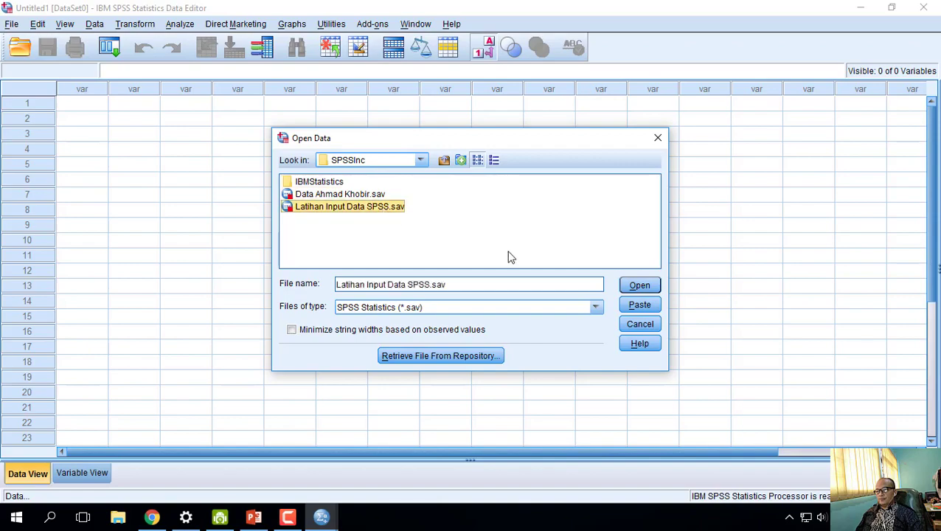
pyautogui.click(628, 287)
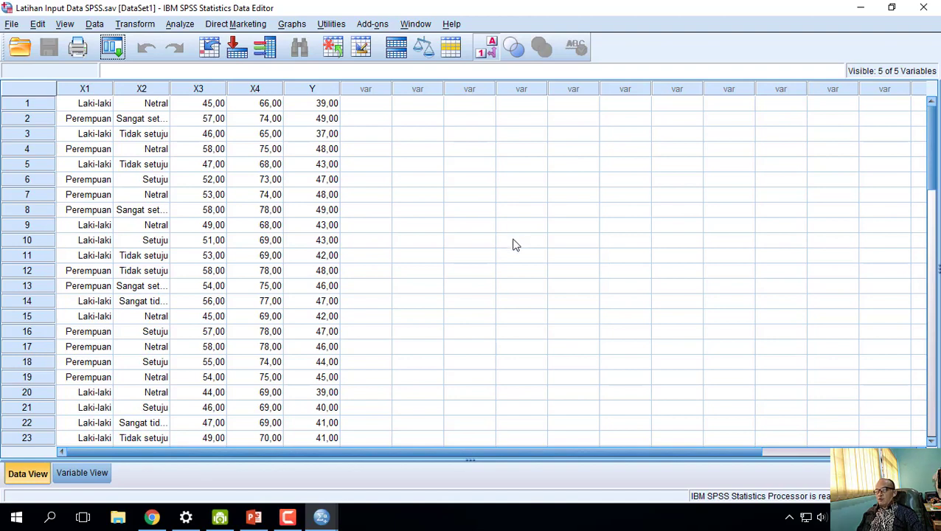
# - Start a Case Summaries report with Variabel Independent 3 as the summarized variable and Variabel Independent 1 as the grouping variable
pyautogui.click(182, 25)
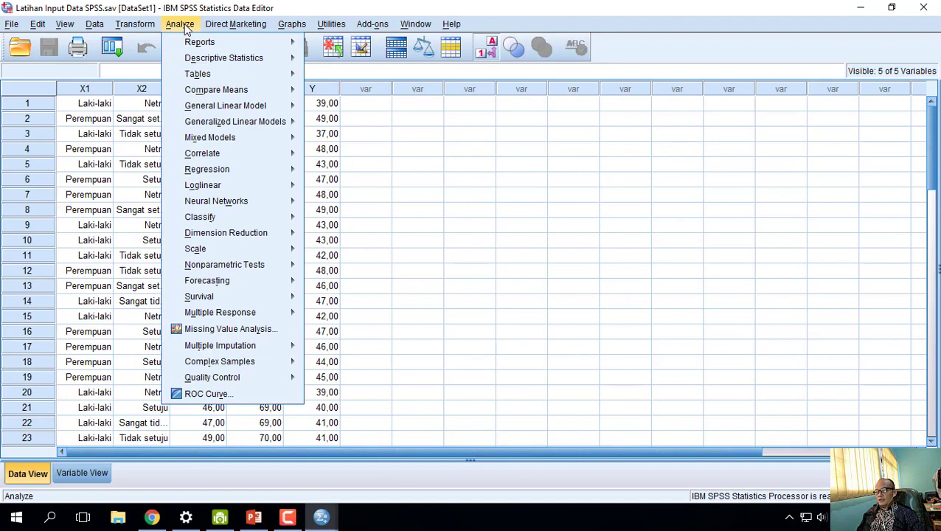
pyautogui.moveTo(203, 62)
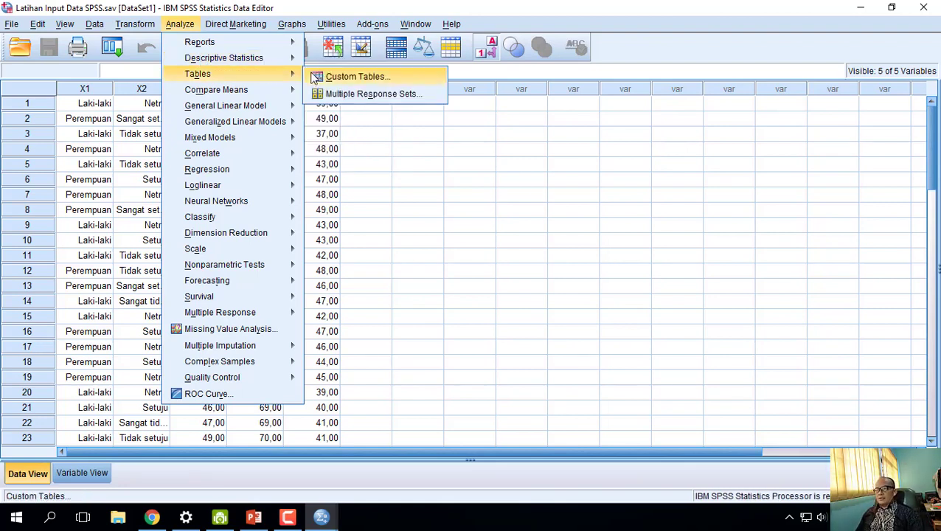
pyautogui.moveTo(291, 59)
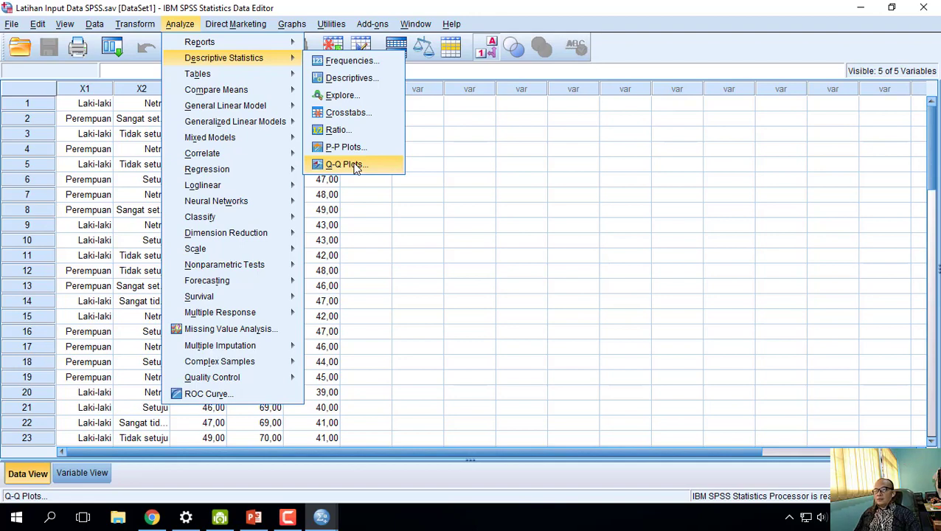
pyautogui.click(365, 96)
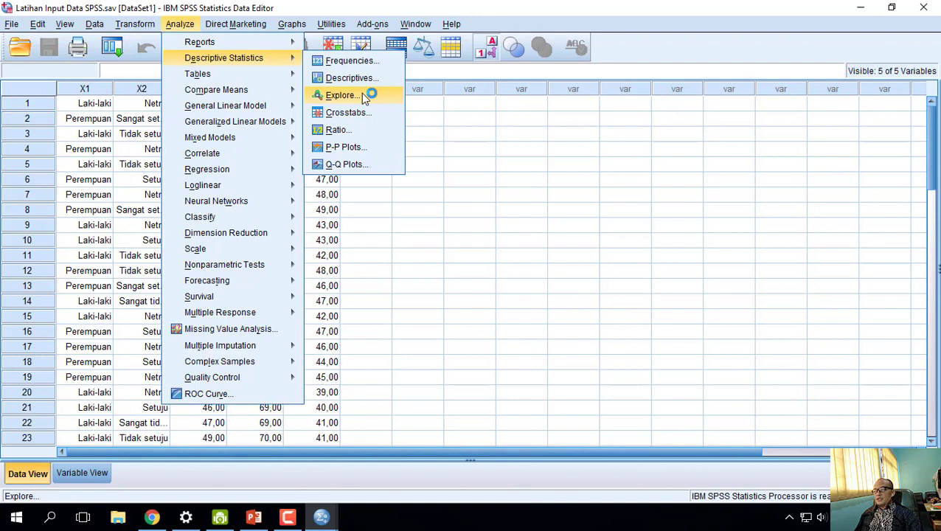
pyautogui.moveTo(244, 47)
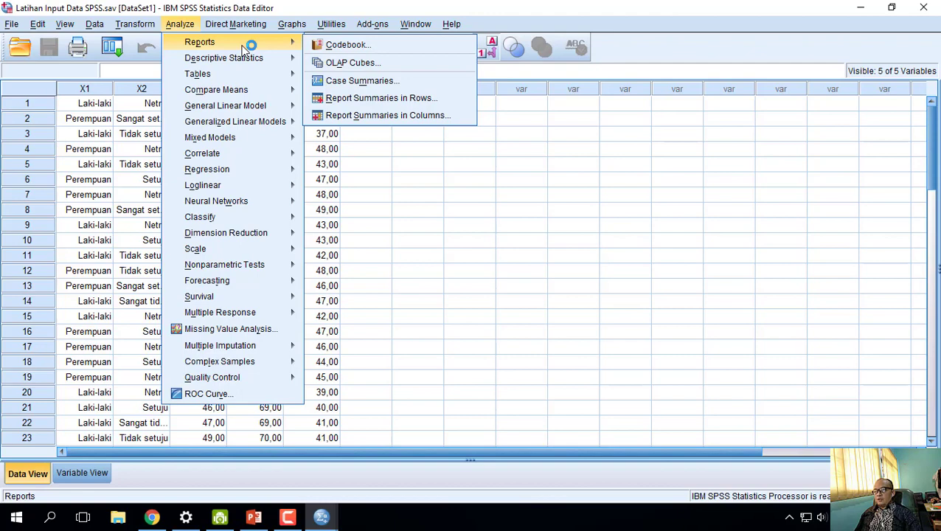
pyautogui.click(344, 83)
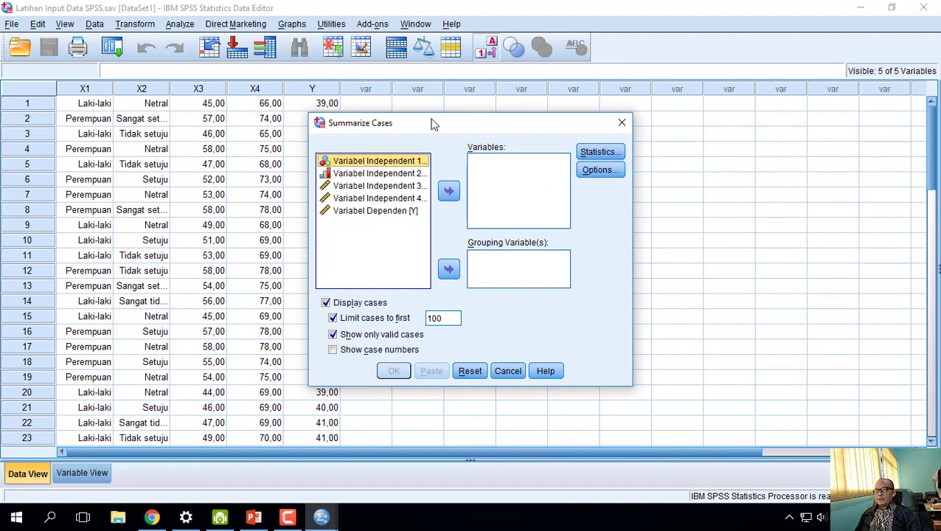
pyautogui.click(398, 186)
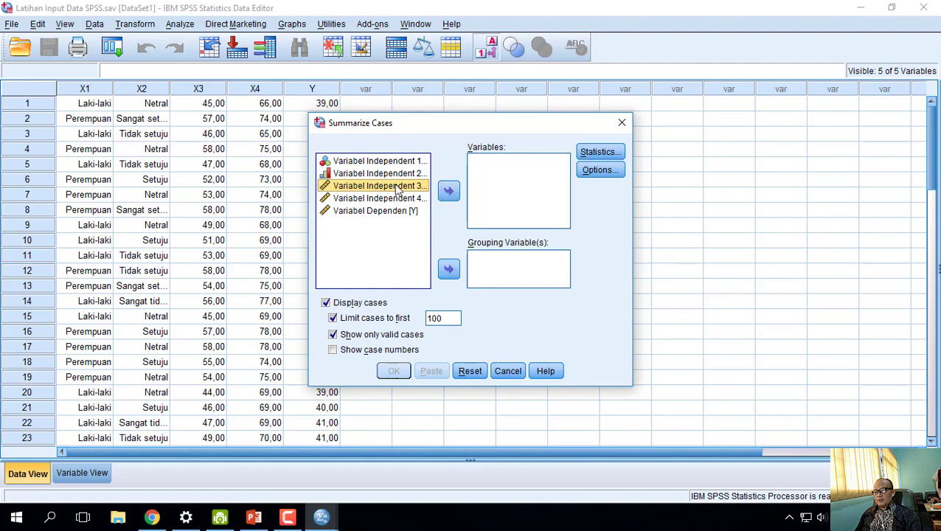
pyautogui.click(448, 193)
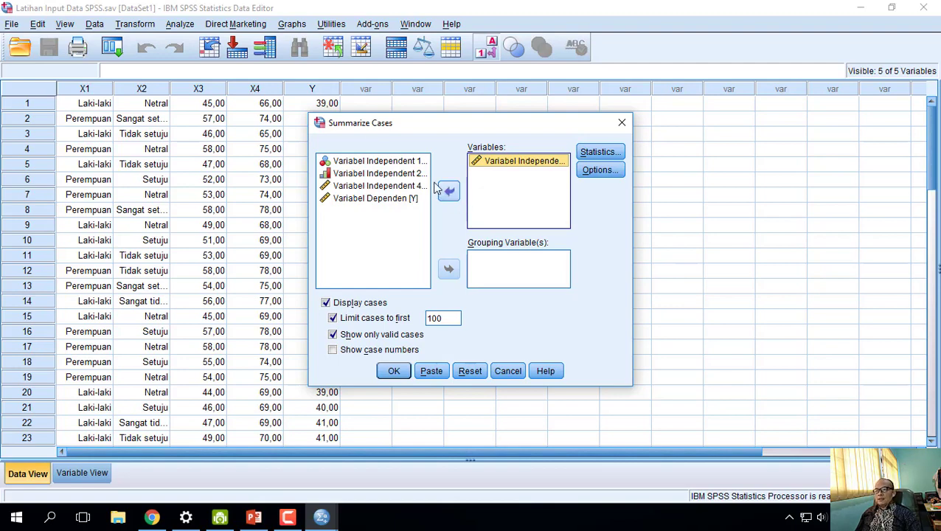
pyautogui.click(403, 163)
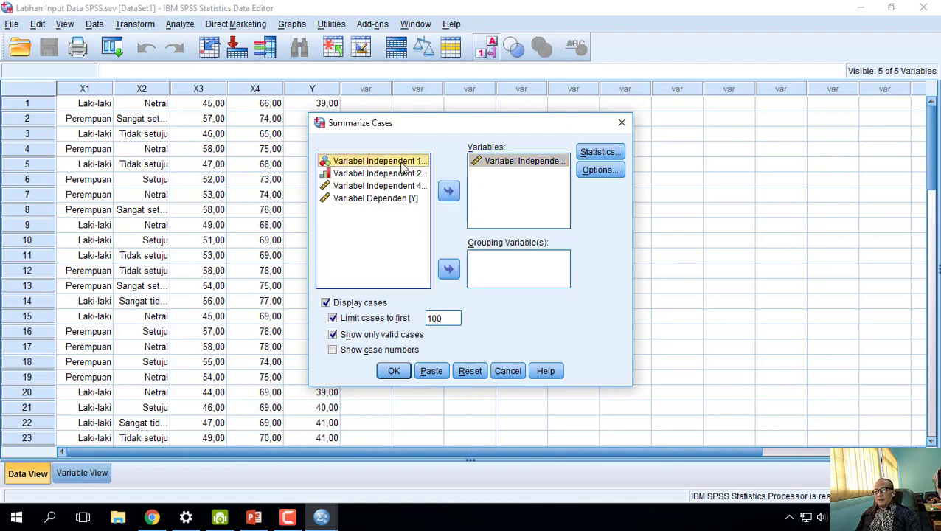
pyautogui.click(450, 270)
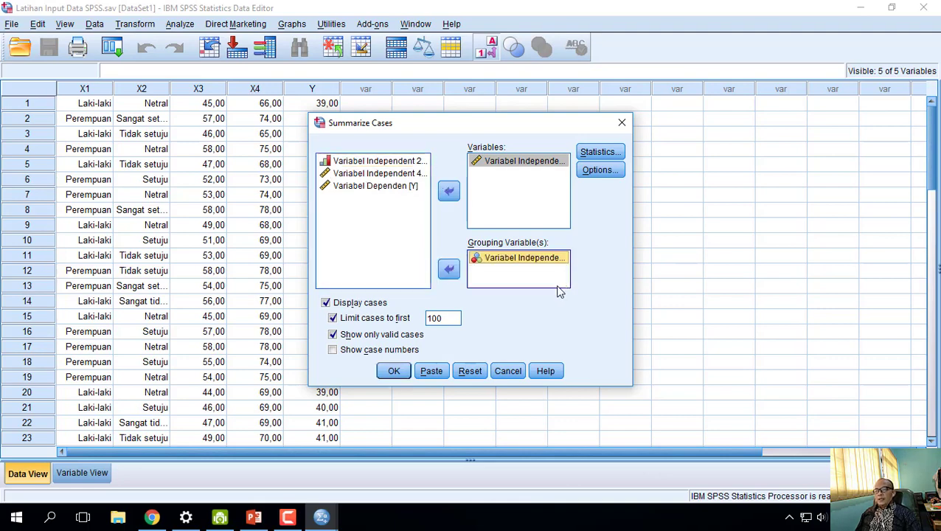
# - Add all statistics from Mean through Std. Error of Skewness to the report's cell statistics and run the summary
pyautogui.click(604, 152)
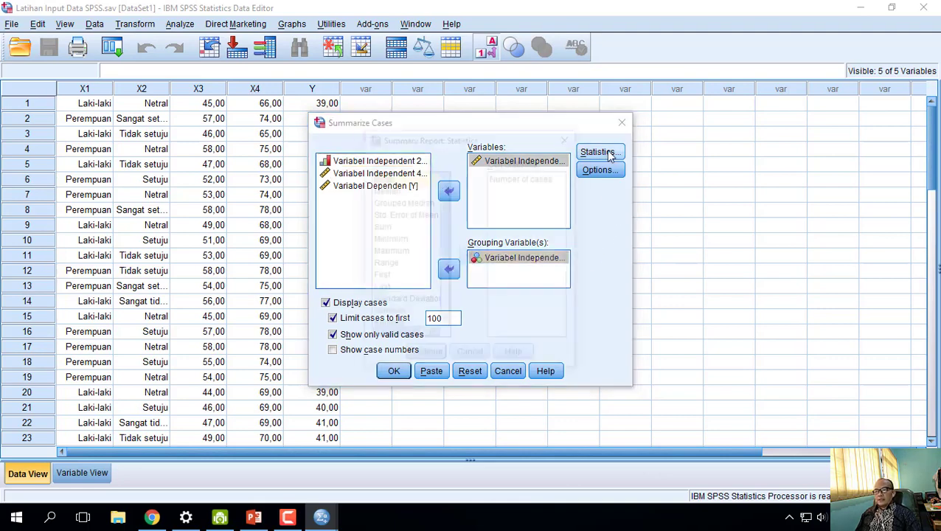
pyautogui.moveTo(446, 200); pyautogui.dragTo(466, 201)
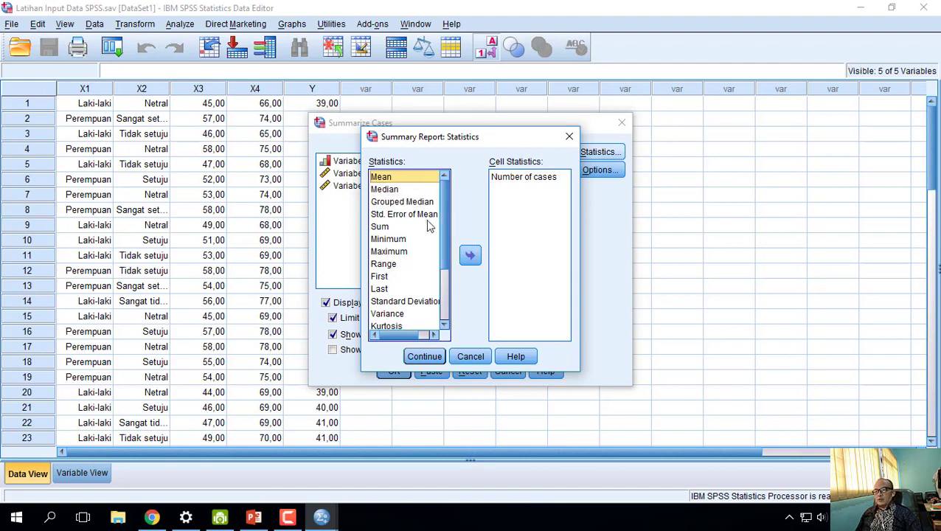
pyautogui.moveTo(447, 242); pyautogui.dragTo(445, 279)
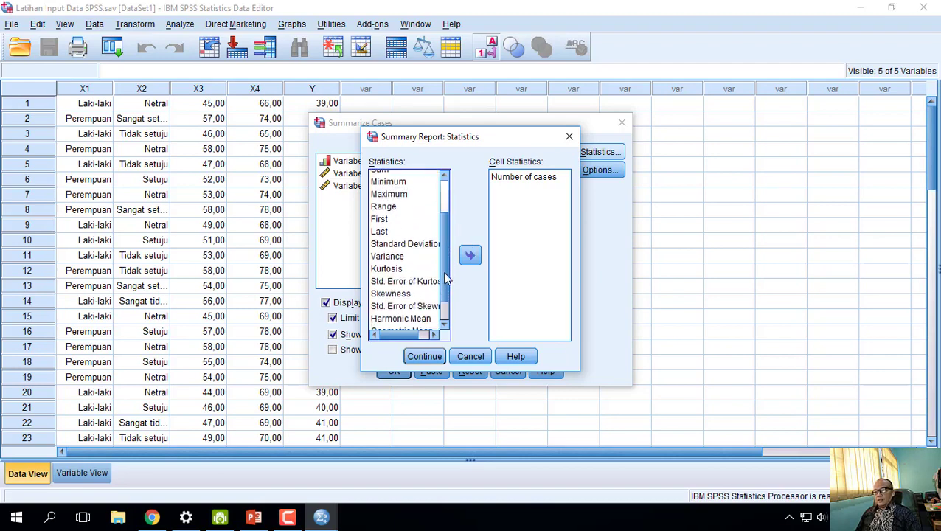
pyautogui.keyDown('shift'); pyautogui.click(396, 308); pyautogui.keyUp('shift')
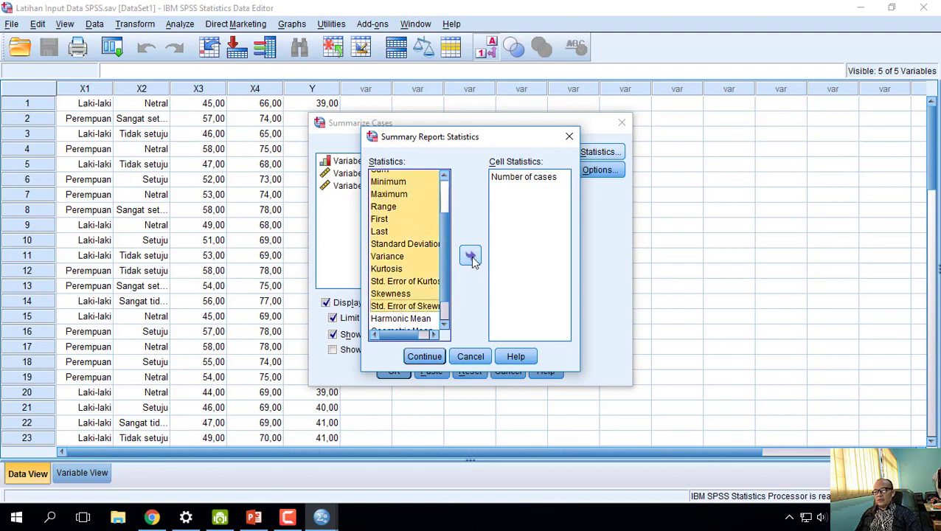
pyautogui.click(471, 256)
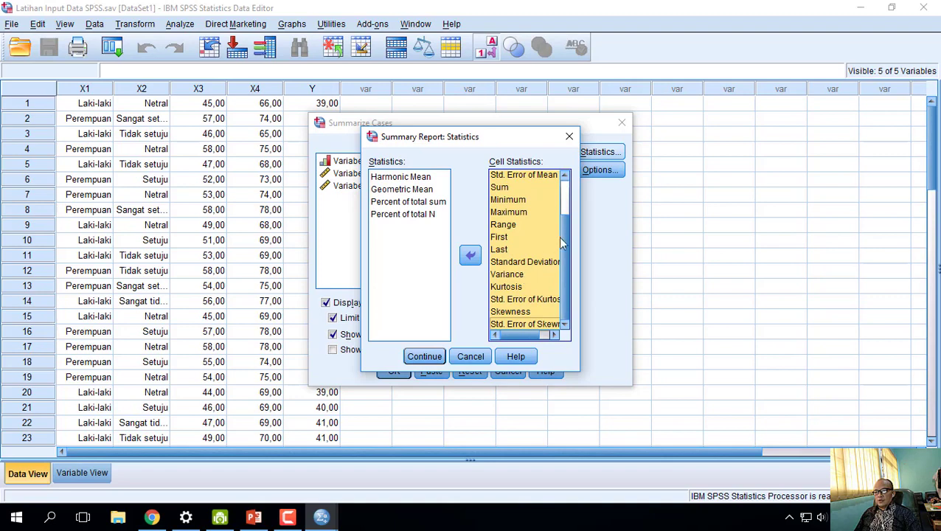
pyautogui.moveTo(561, 229); pyautogui.dragTo(572, 189)
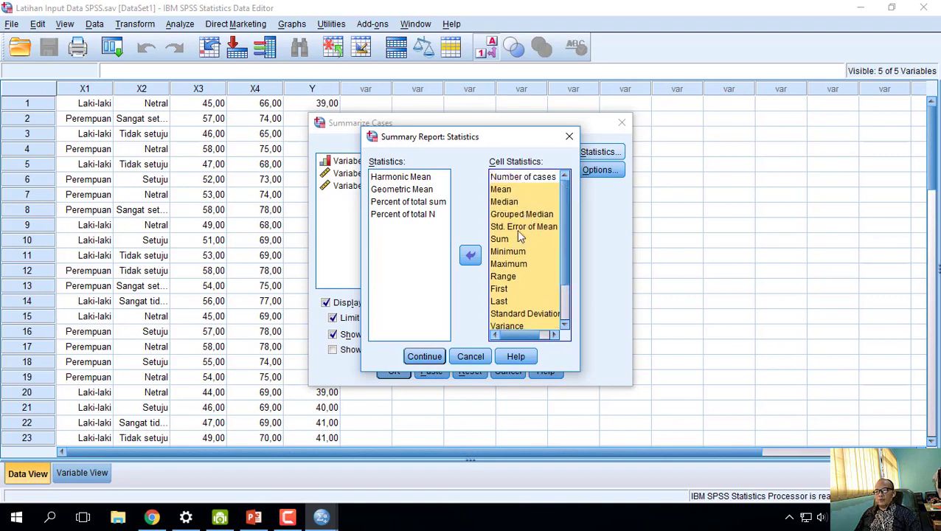
pyautogui.click(425, 357)
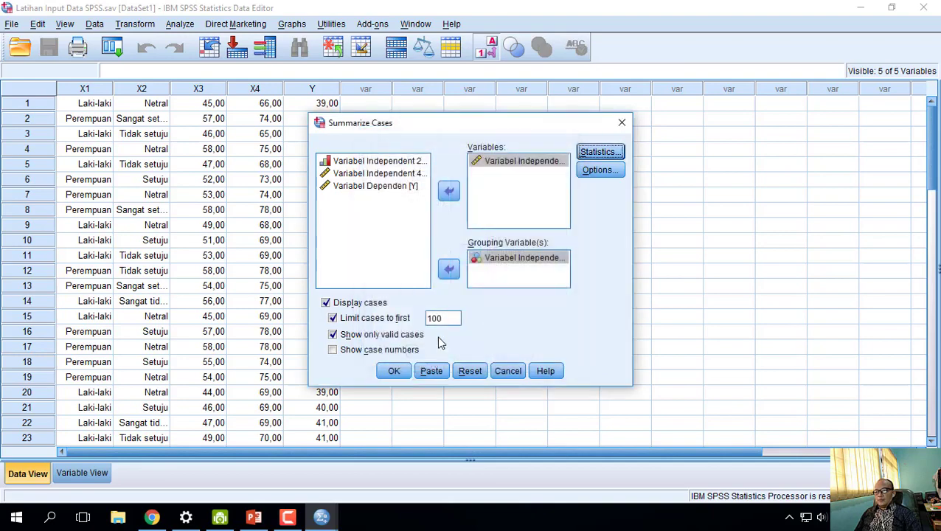
pyautogui.click(393, 371)
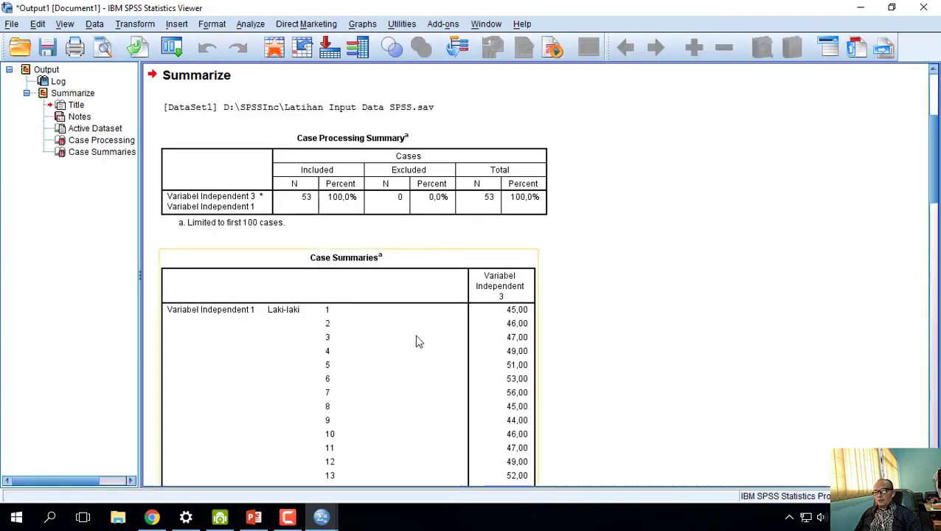
# - Examine the Case Summaries output, comparing the listed cases and total statistics of the Laki-laki and Perempuan groups
pyautogui.scroll(-5, 415, 338)
pyautogui.scroll(-3, 415, 336)
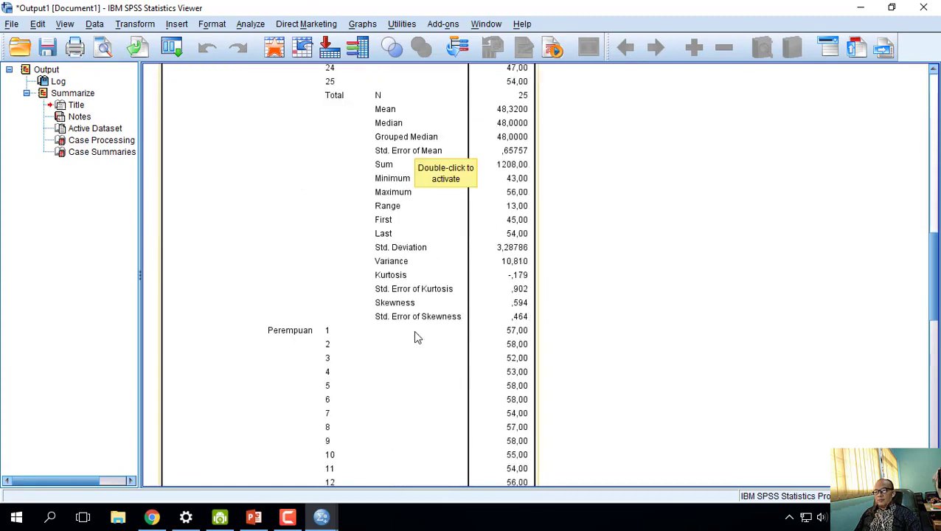
pyautogui.scroll(2, 414, 336)
pyautogui.scroll(6, 432, 271)
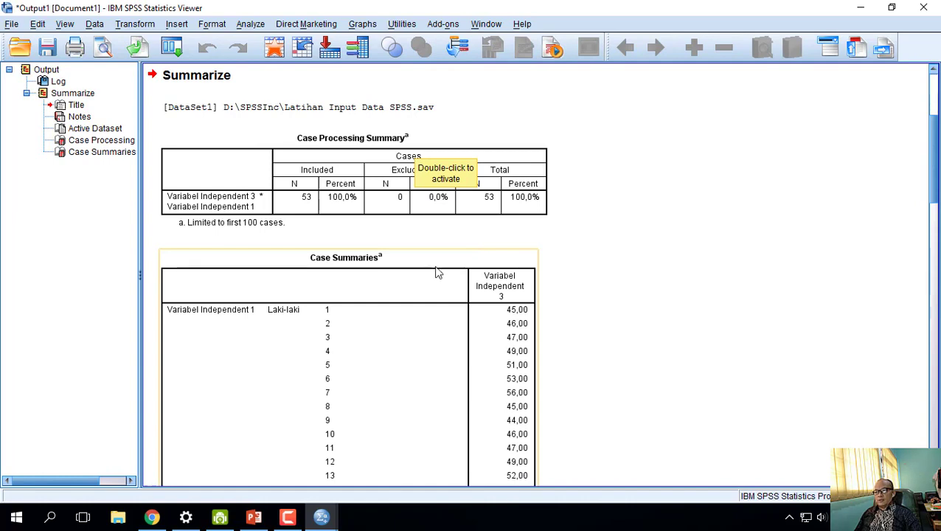
pyautogui.scroll(-6, 436, 273)
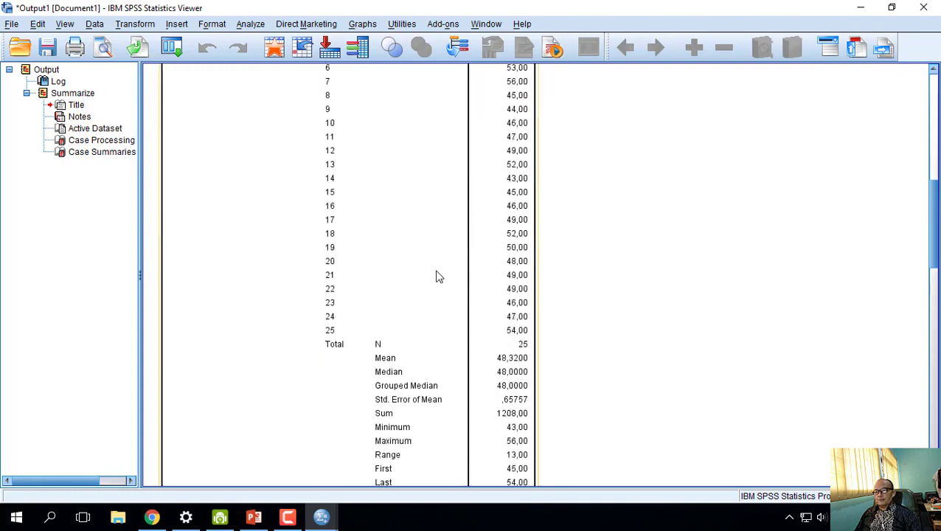
pyautogui.scroll(6, 436, 276)
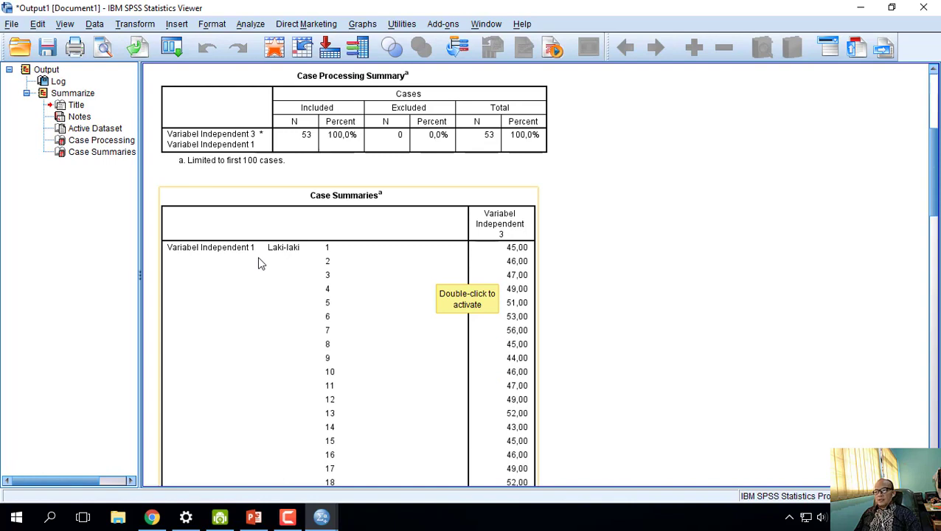
pyautogui.scroll(-6, 343, 271)
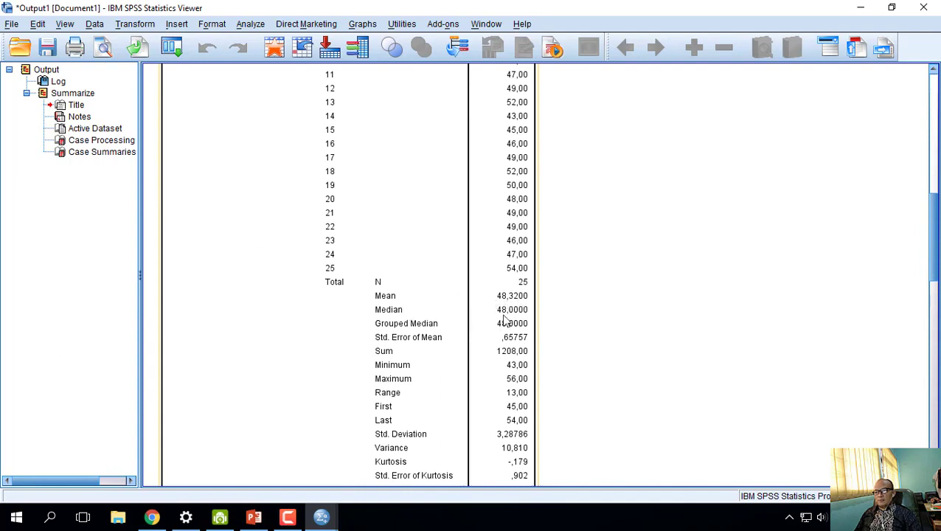
pyautogui.scroll(-7, 435, 316)
pyautogui.scroll(-6, 435, 315)
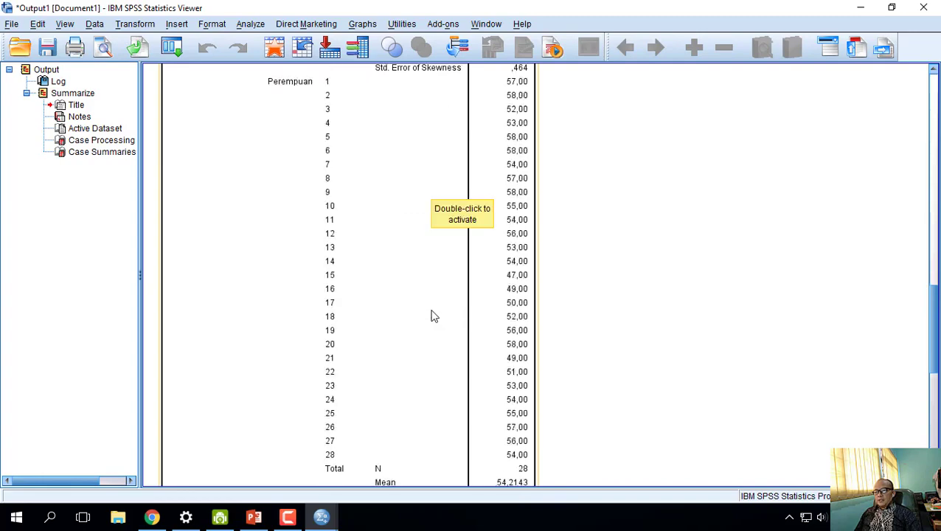
pyautogui.scroll(6, 434, 315)
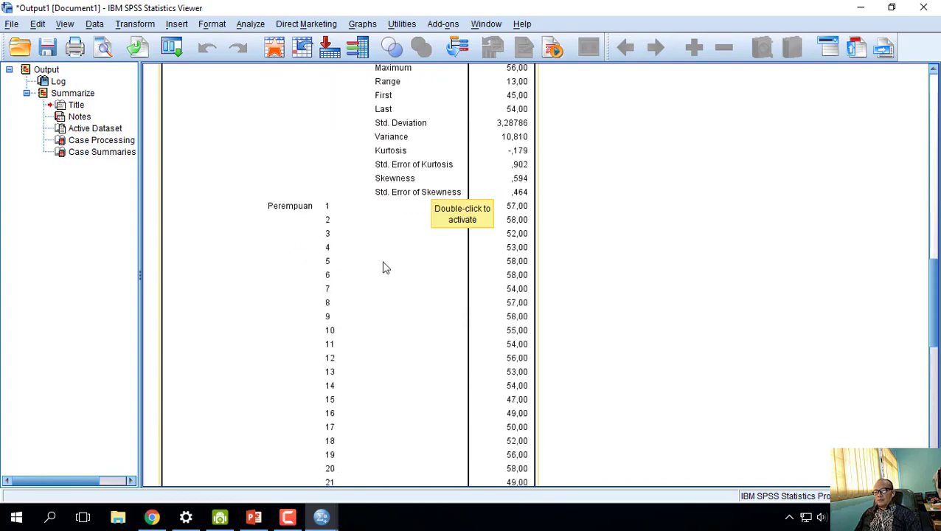
pyautogui.scroll(-3, 402, 295)
pyautogui.scroll(-4, 411, 305)
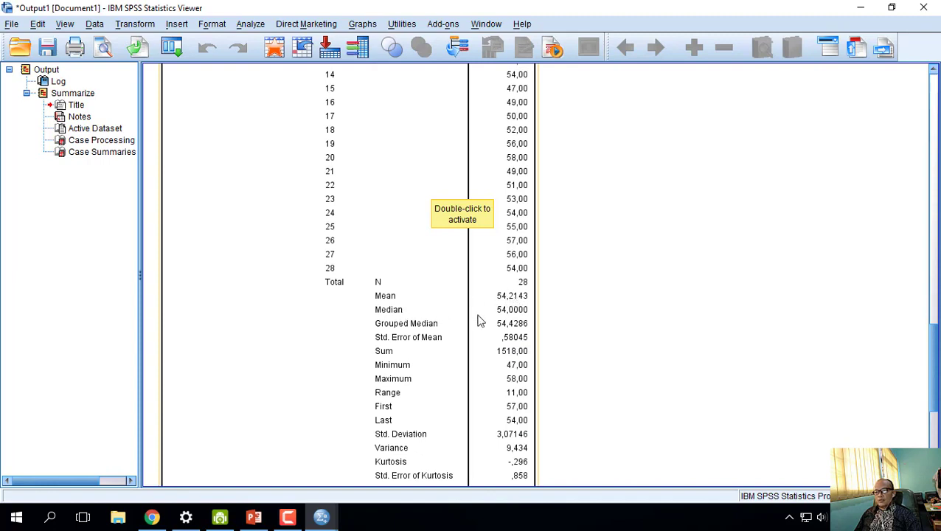
pyautogui.scroll(10, 501, 329)
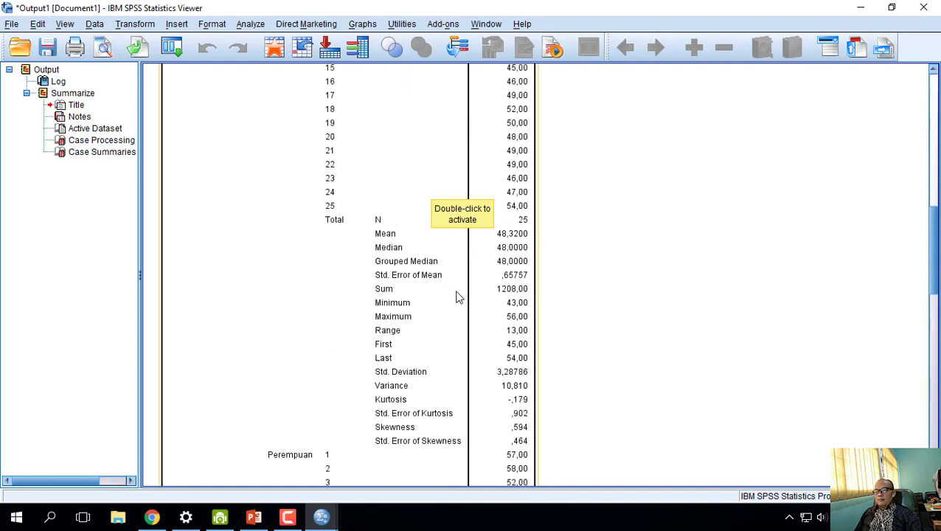
pyautogui.scroll(6, 457, 297)
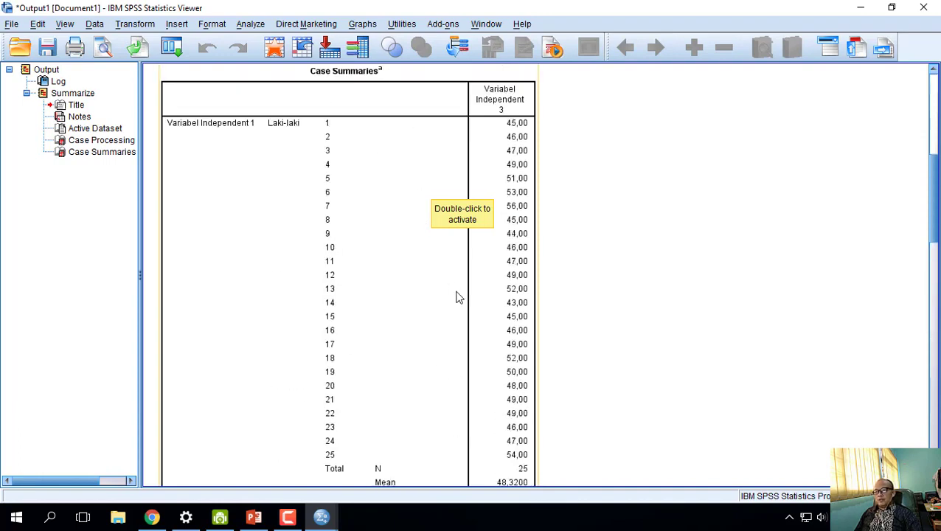
pyautogui.click(251, 24)
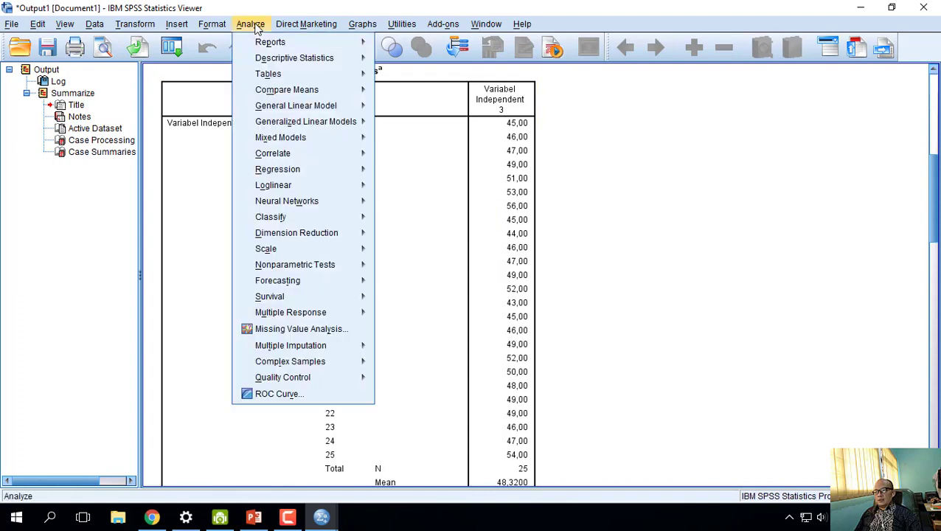
pyautogui.moveTo(266, 46)
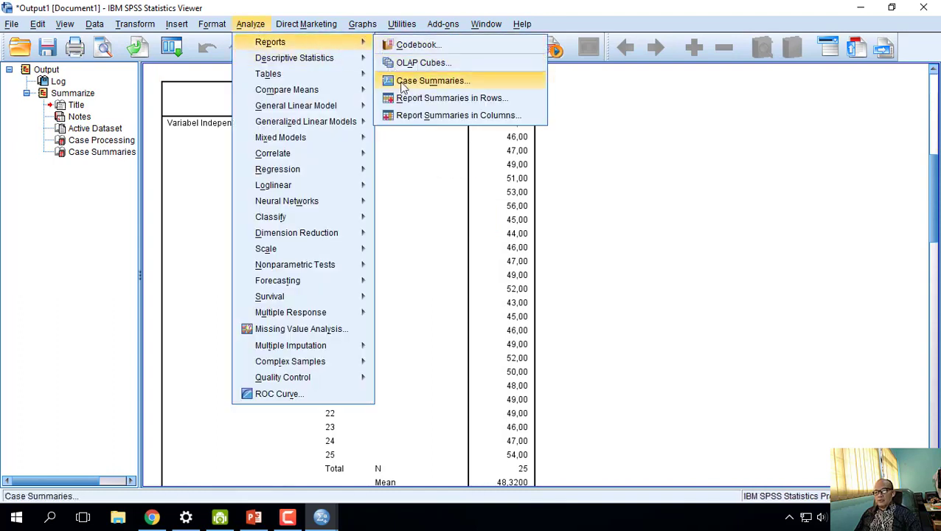
pyautogui.click(579, 154)
# - Switch from the output back to the Latihan Input Data SPSS.sav data window
pyautogui.moveTo(322, 517)
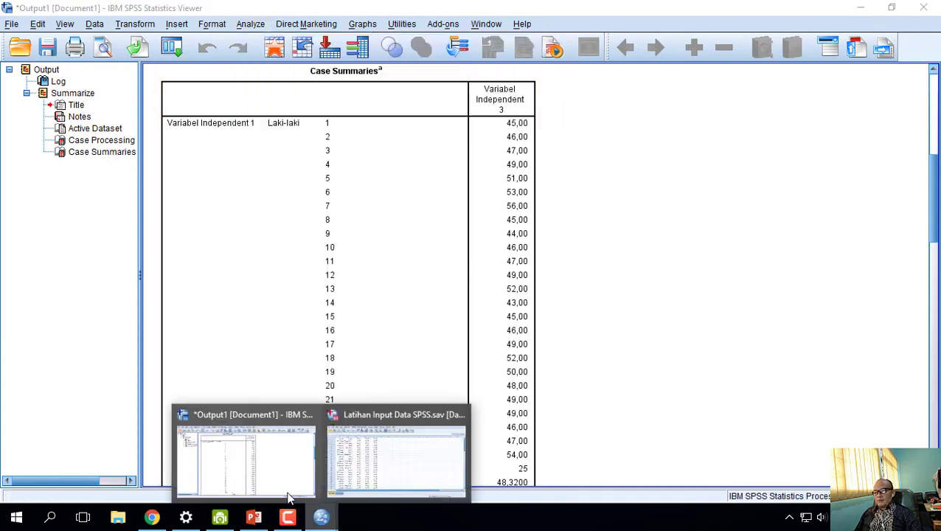
pyautogui.click(354, 466)
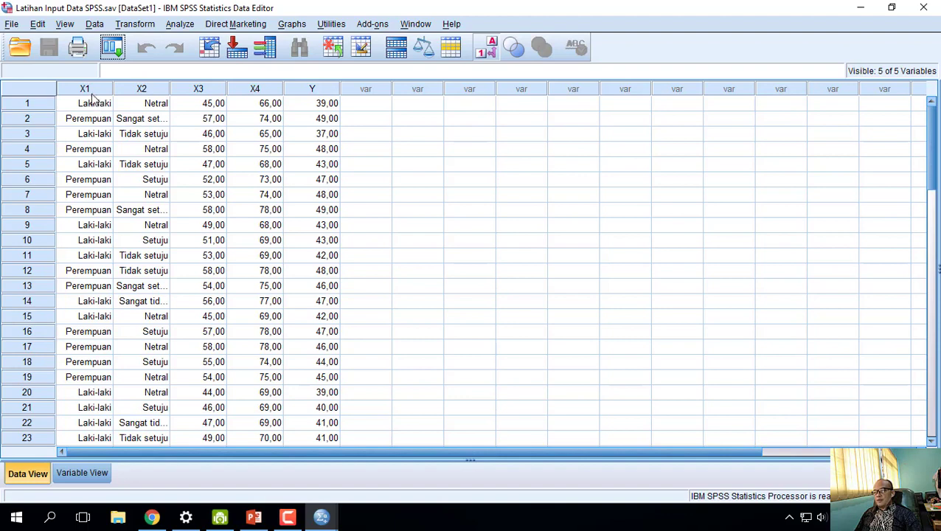
# - Start a Frequencies analysis with Variabel Independent 3 as the analyzed variable
pyautogui.moveTo(302, 92)
pyautogui.click(188, 26)
pyautogui.moveTo(204, 61)
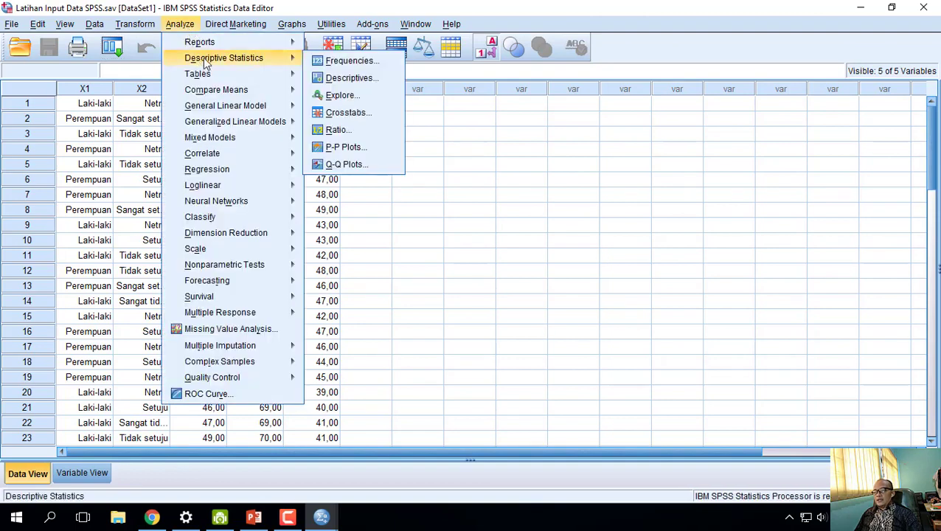
pyautogui.click(348, 62)
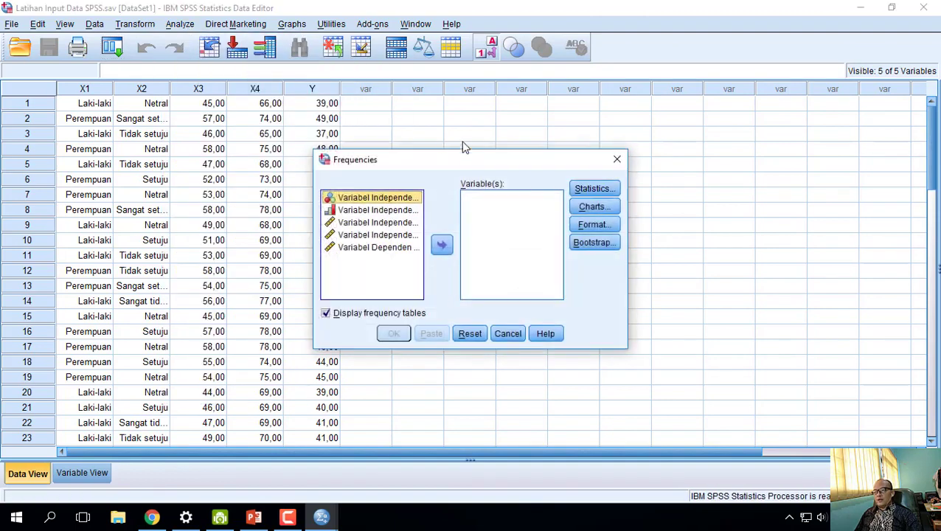
pyautogui.click(398, 224)
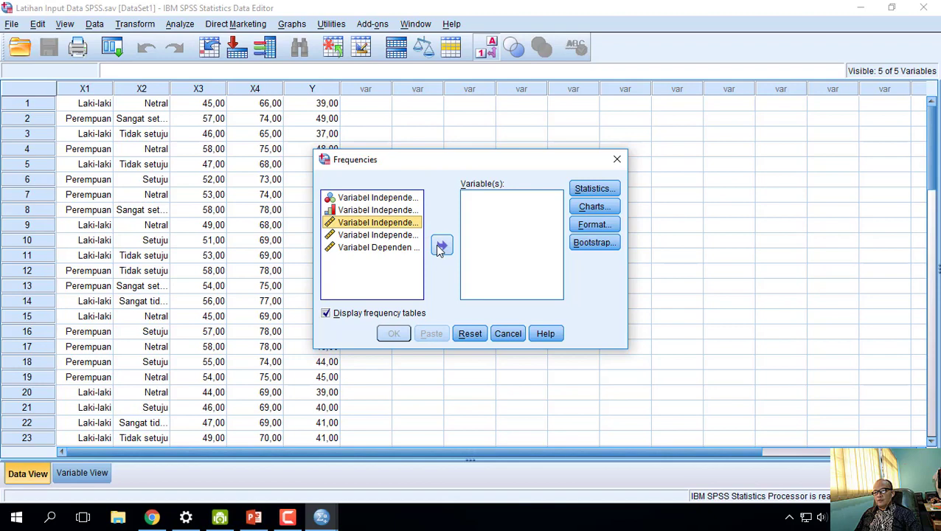
pyautogui.click(441, 247)
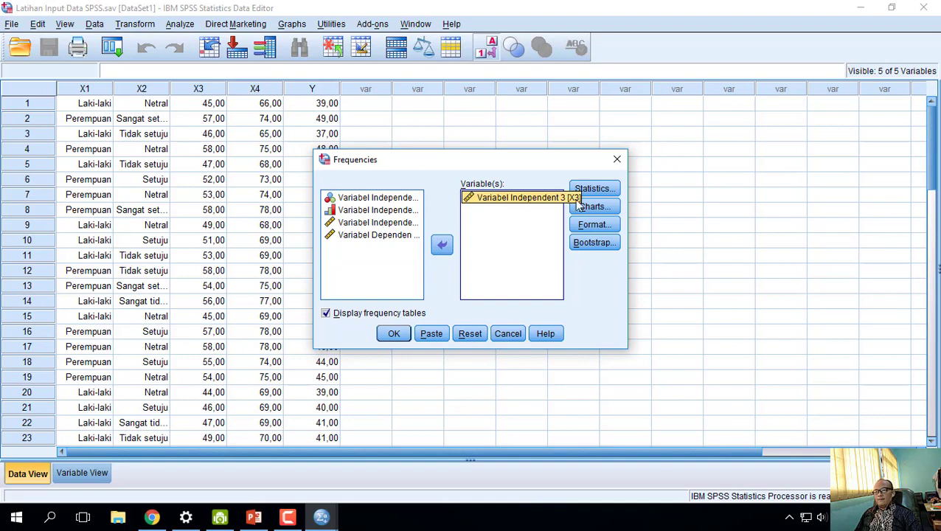
# - Include the Mean, Median, Mode and Sum central tendency measures in the Frequencies statistics
pyautogui.click(604, 191)
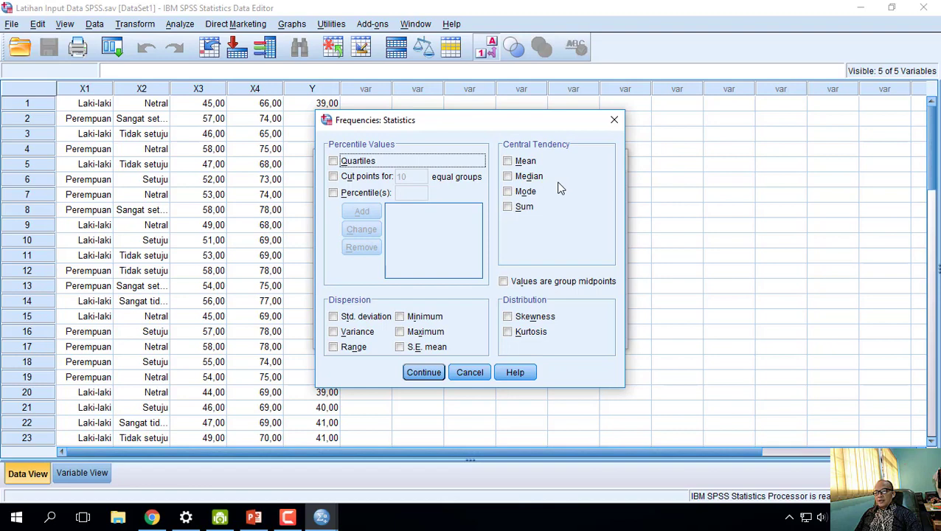
pyautogui.click(525, 162)
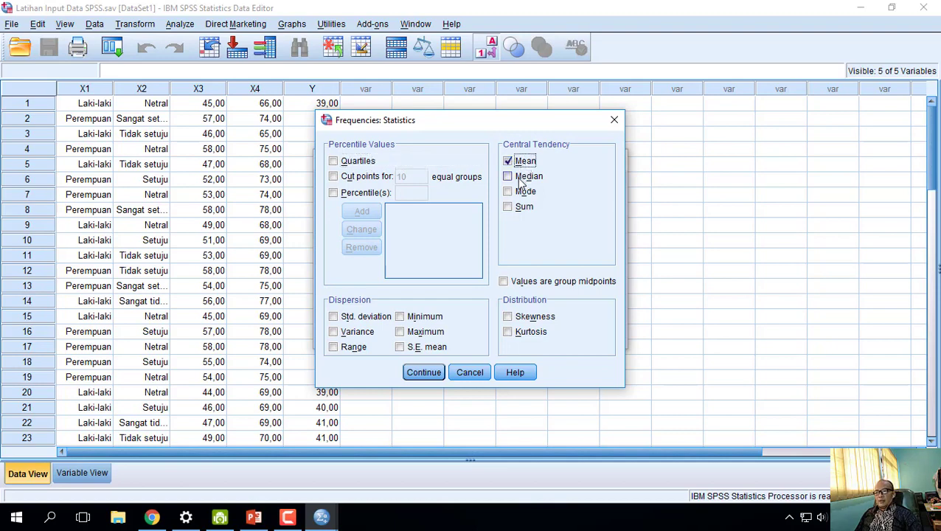
pyautogui.click(525, 176)
pyautogui.click(523, 192)
pyautogui.click(520, 208)
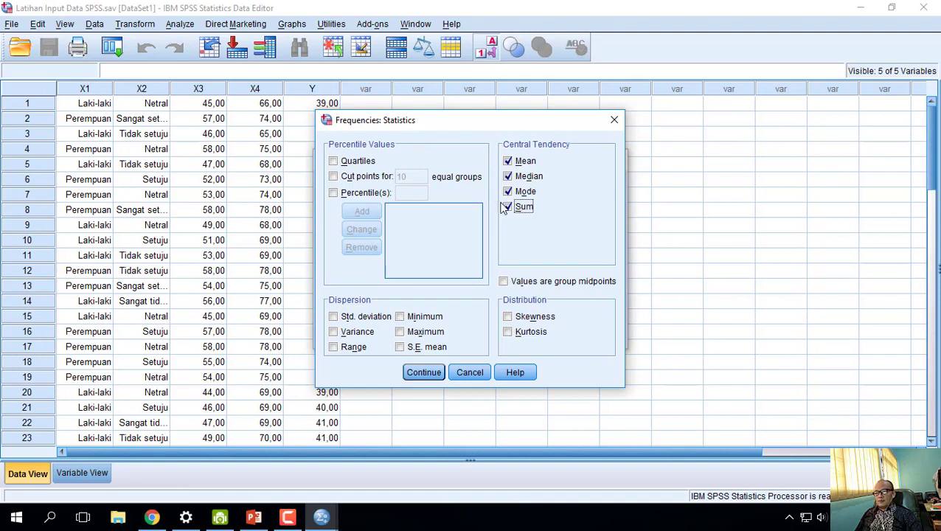
# - Include all dispersion measures: Std. deviation, Variance, Range, Minimum, Maximum and S.E. mean
pyautogui.click(333, 317)
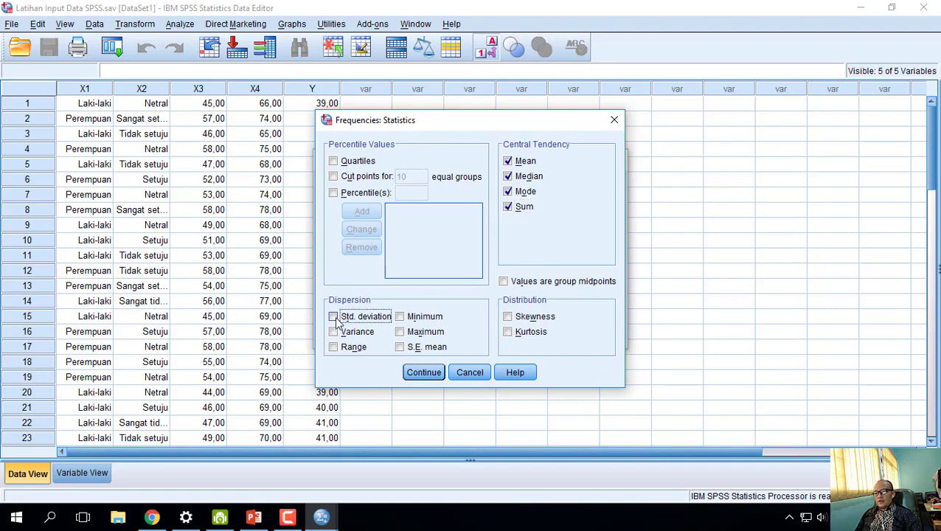
pyautogui.click(334, 332)
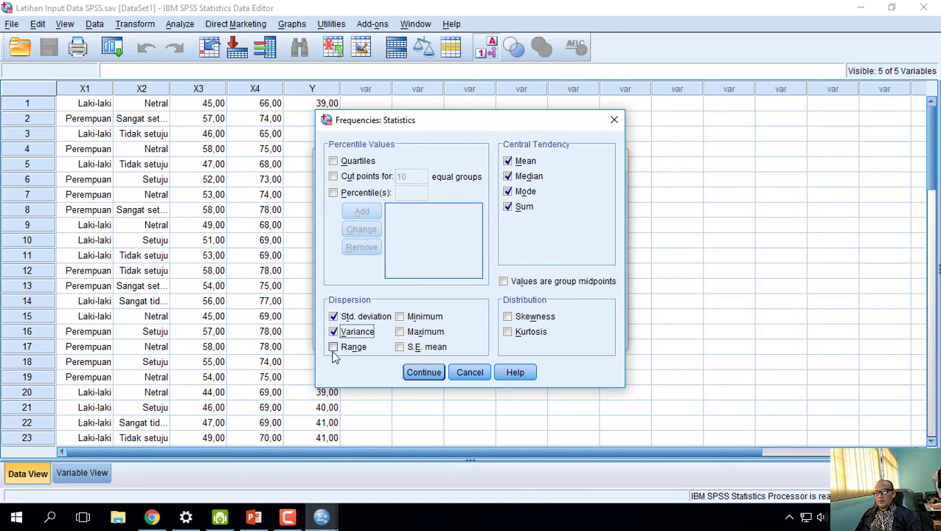
pyautogui.click(334, 347)
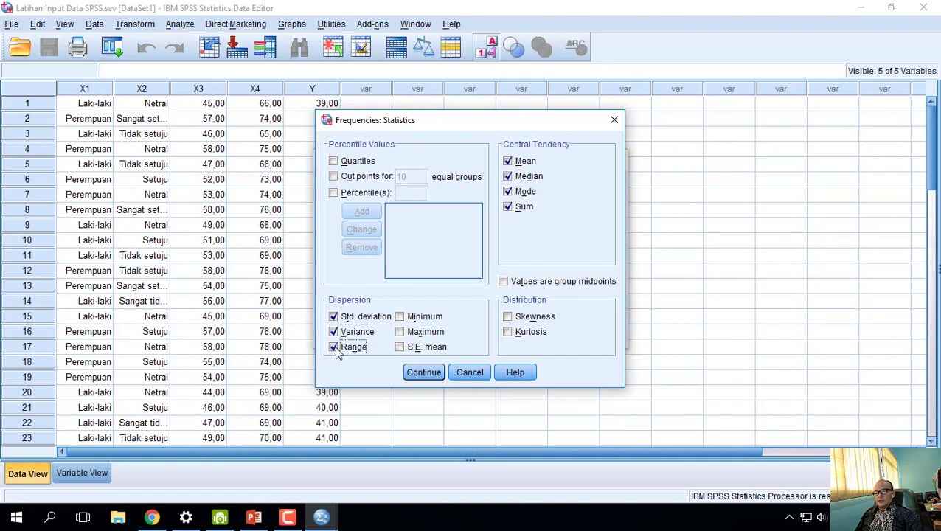
pyautogui.click(400, 318)
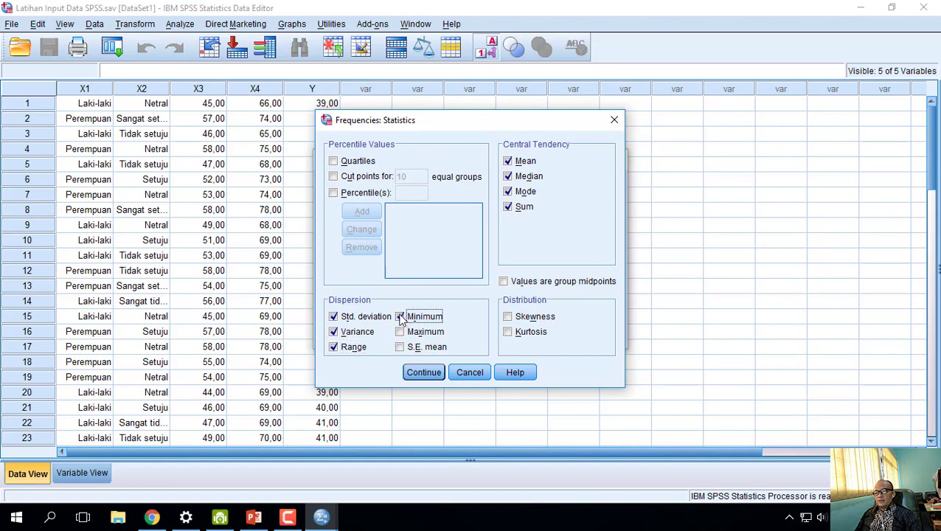
pyautogui.click(399, 332)
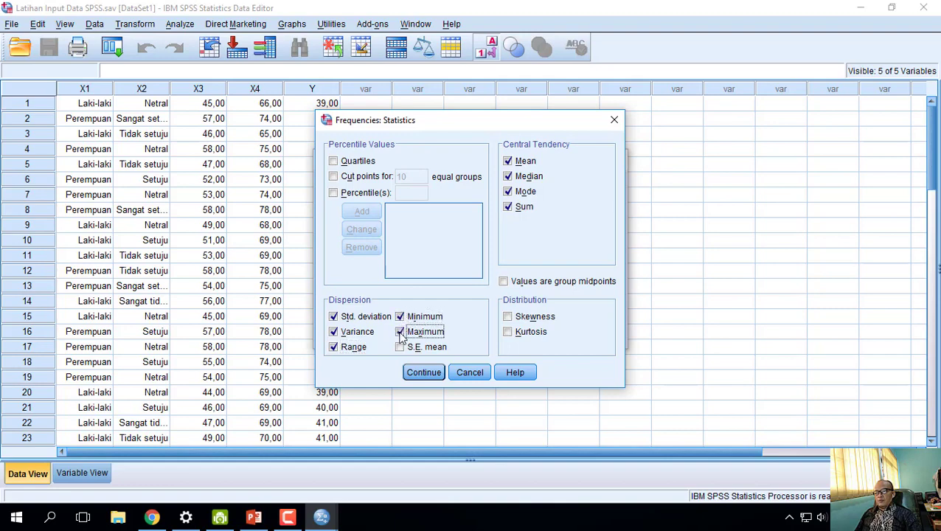
pyautogui.click(401, 348)
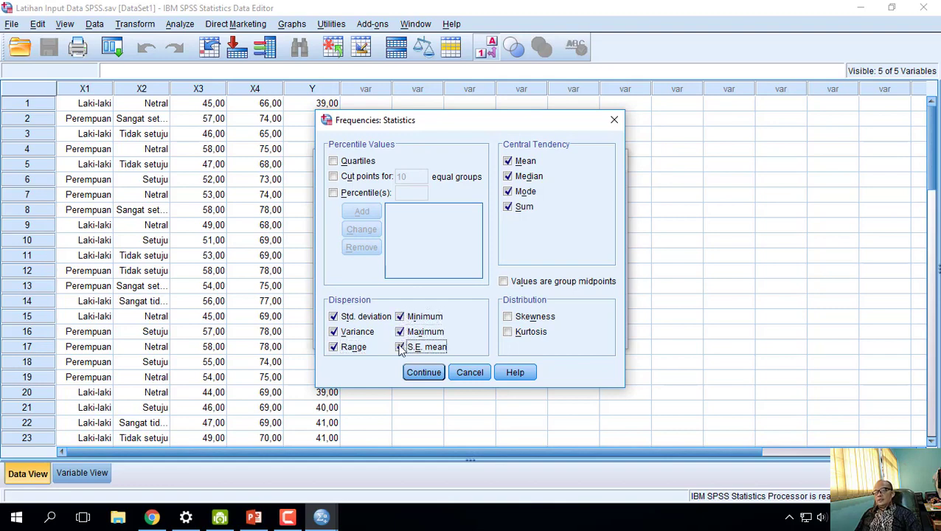
# - Enable Skewness and Kurtosis, plus Quartiles and cut points for 10 equal groups
pyautogui.click(508, 318)
pyautogui.click(508, 333)
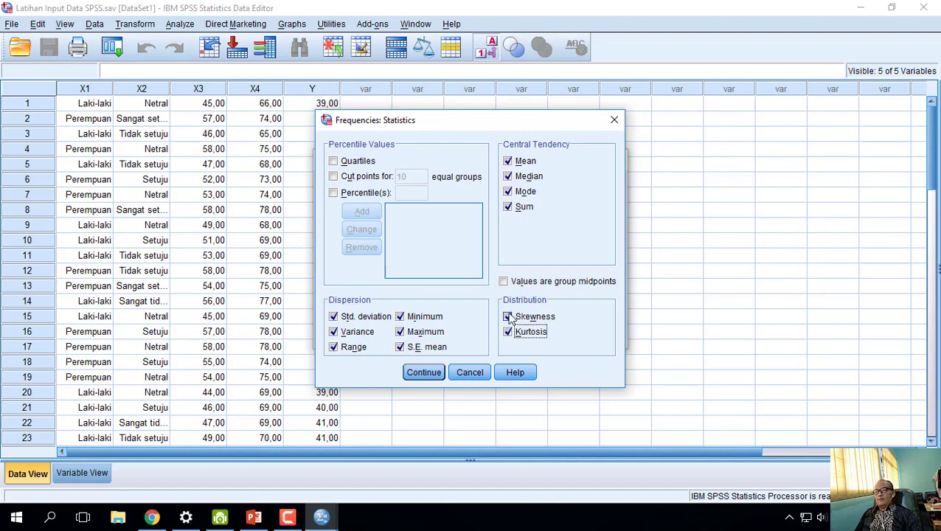
pyautogui.click(361, 161)
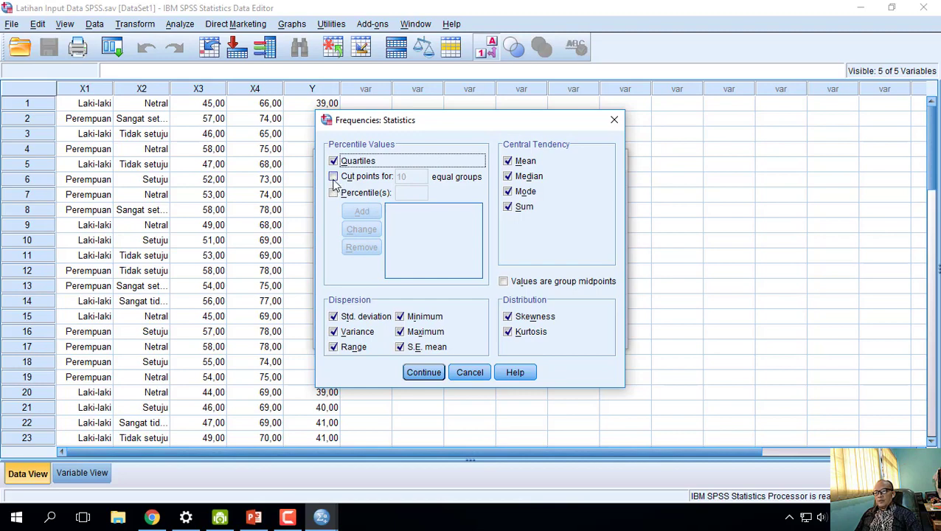
pyautogui.click(334, 178)
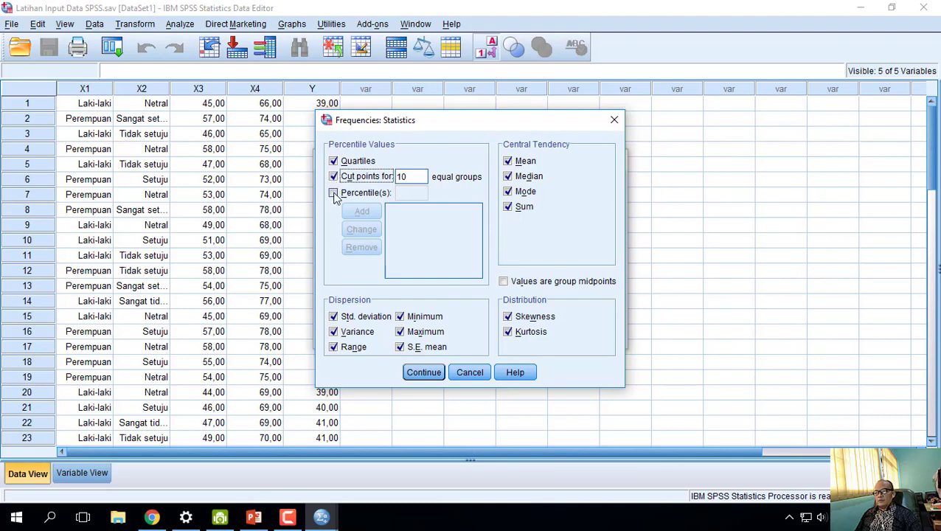
# - Add the percentiles 5, 15, 65 and 90 to the statistics and run the Frequencies analysis
pyautogui.click(333, 193)
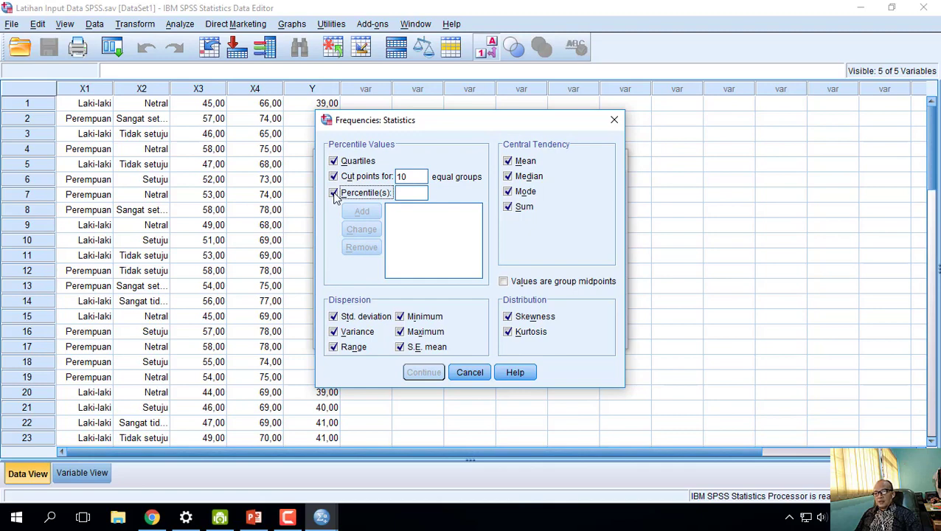
pyautogui.click(416, 193)
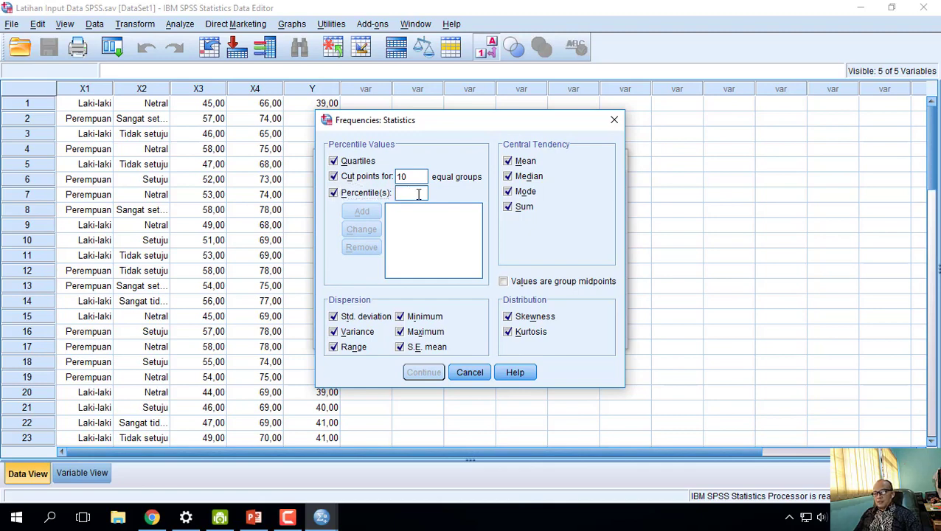
pyautogui.write('5')
pyautogui.click(361, 212)
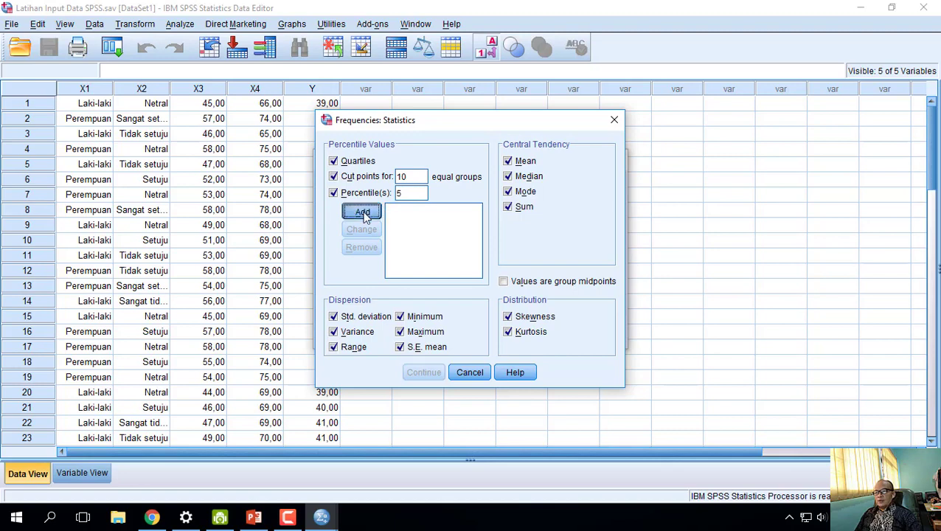
pyautogui.write('15')
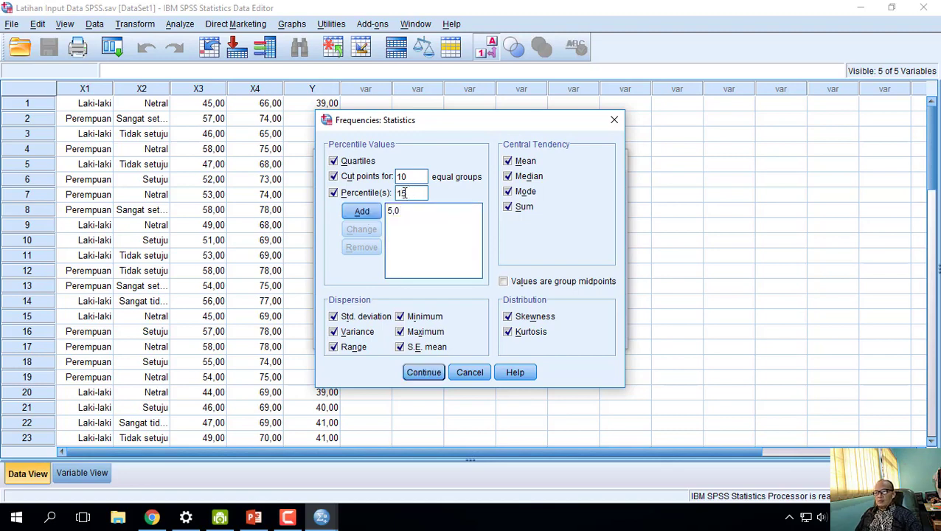
pyautogui.click(371, 214)
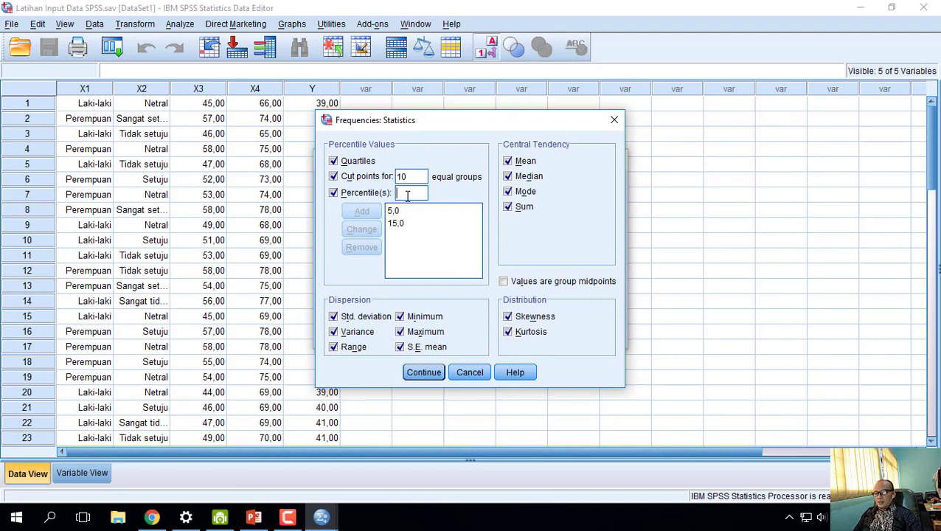
pyautogui.write('65')
pyautogui.click(361, 213)
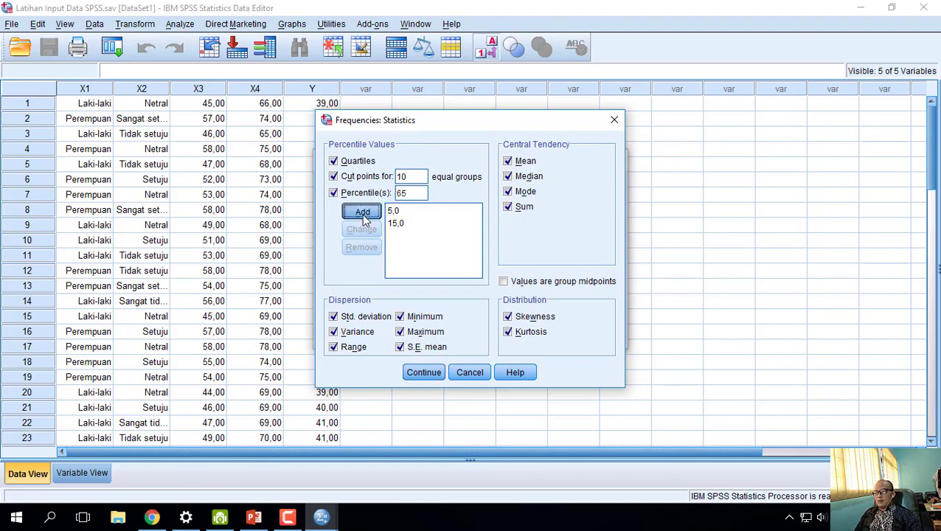
pyautogui.click(406, 195)
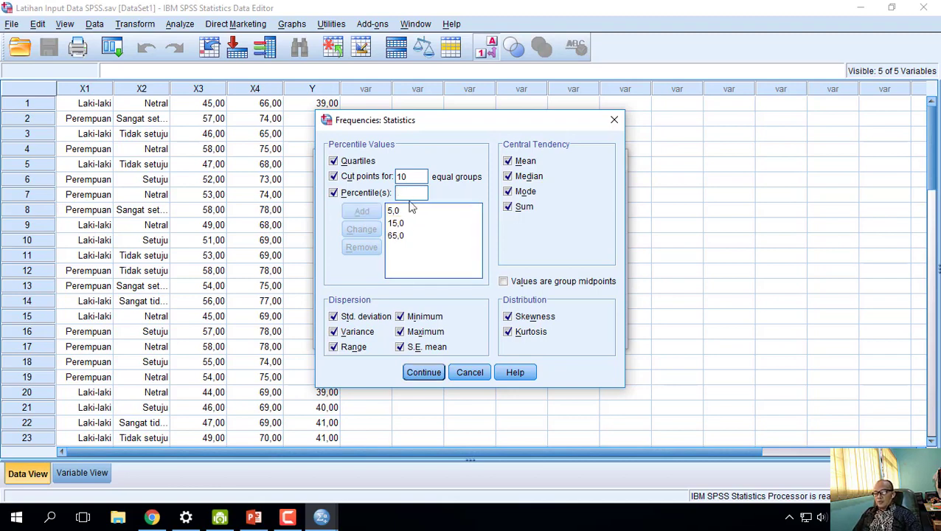
pyautogui.write('90')
pyautogui.click(372, 213)
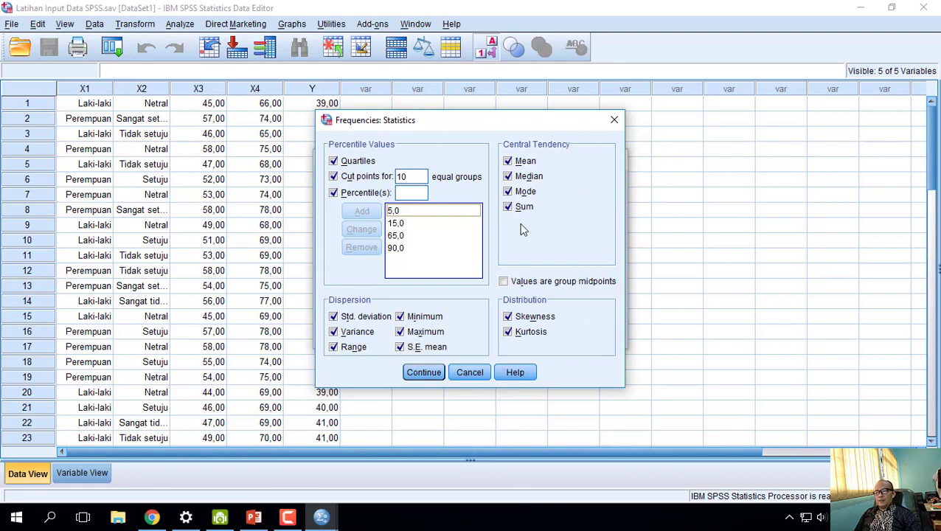
pyautogui.click(425, 372)
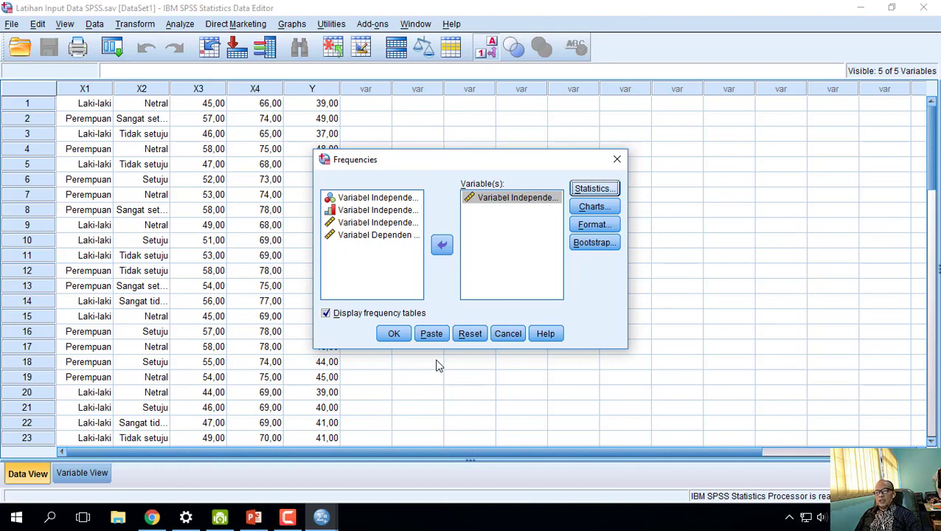
pyautogui.click(394, 335)
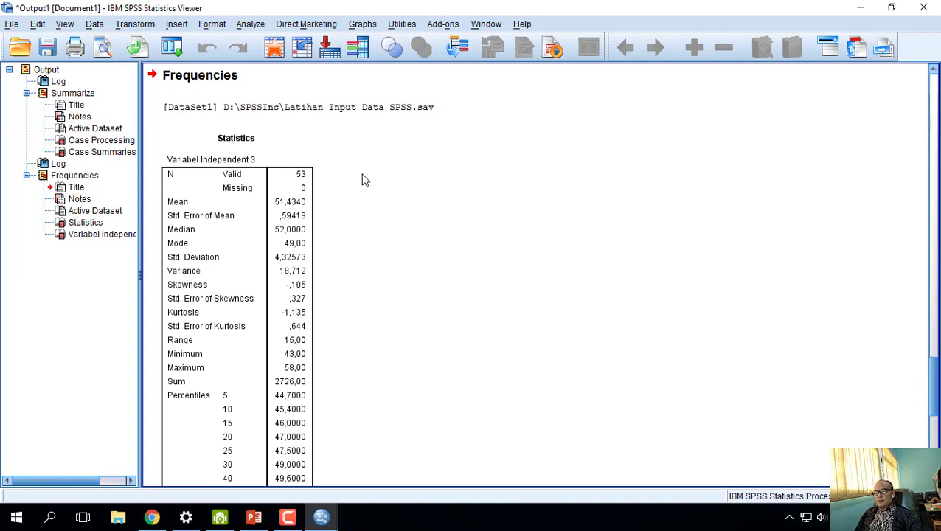
# - Examine the Frequencies output for Variabel Independent 3, covering the statistics, the percentiles and the frequency table
pyautogui.scroll(-3, 402, 191)
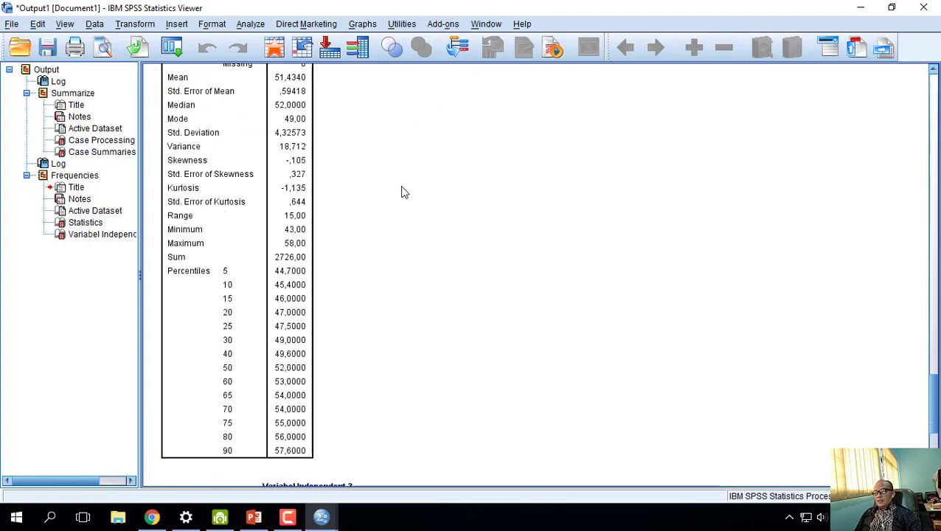
pyautogui.scroll(4, 402, 191)
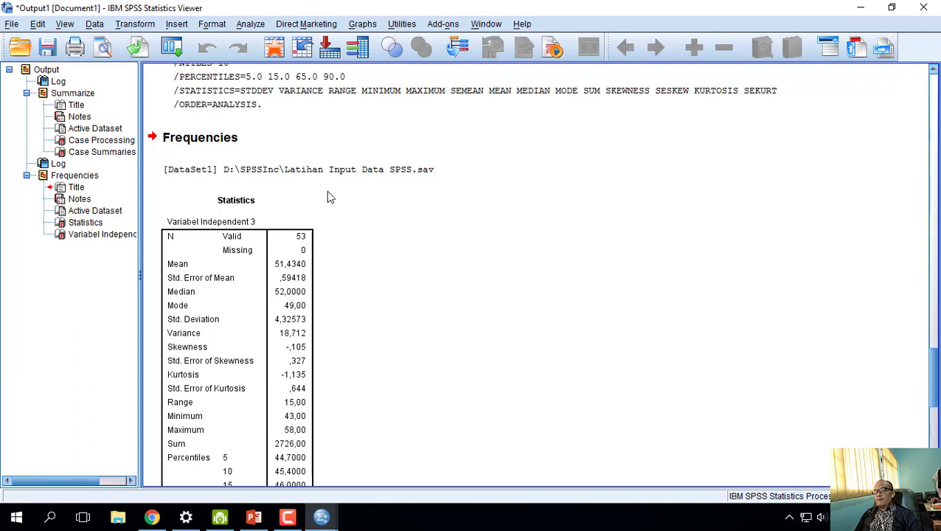
pyautogui.click(255, 203)
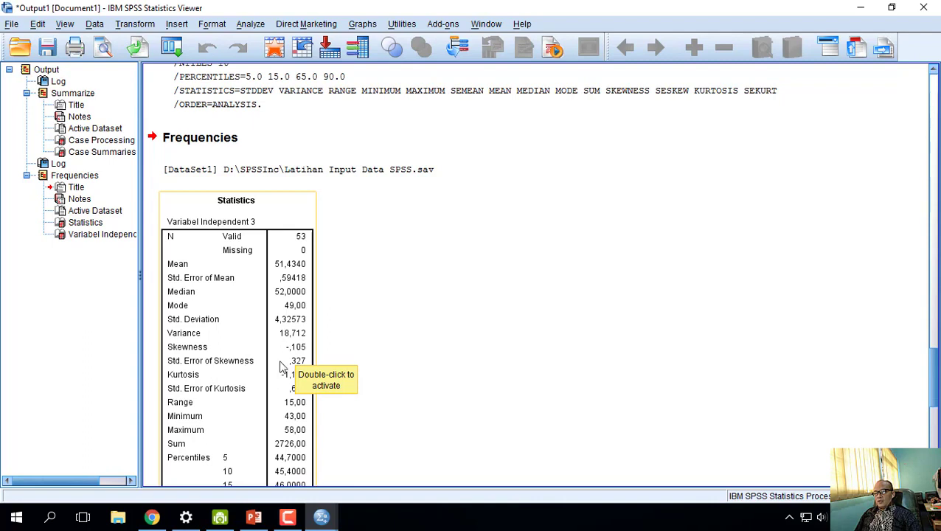
pyautogui.scroll(-3, 334, 325)
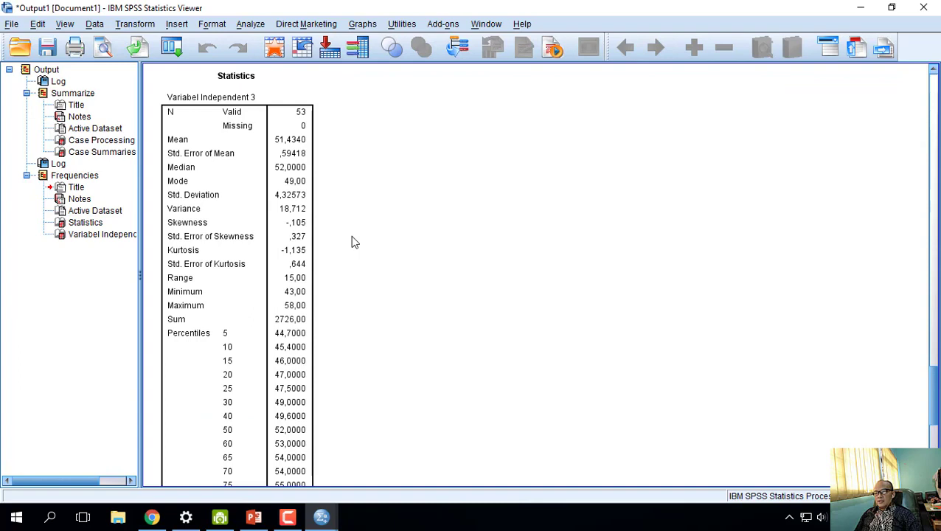
pyautogui.scroll(-3, 352, 242)
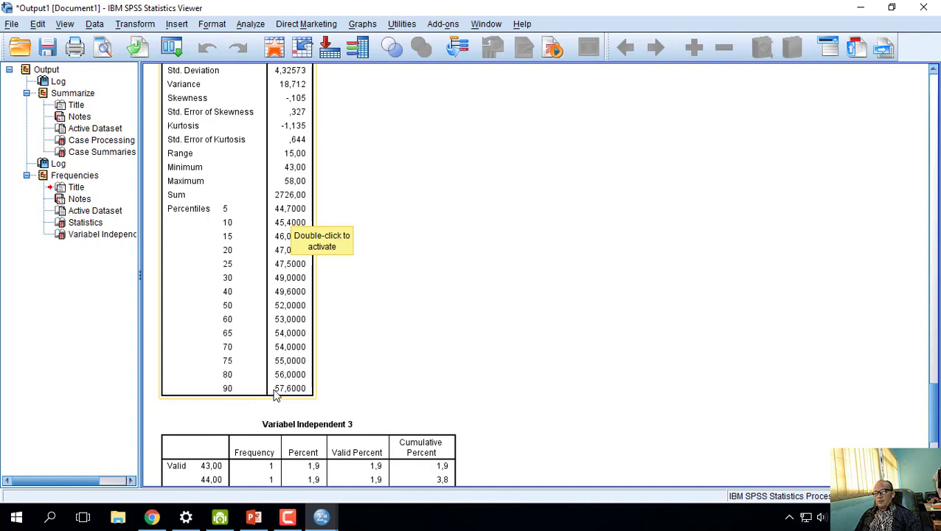
pyautogui.scroll(-5, 404, 358)
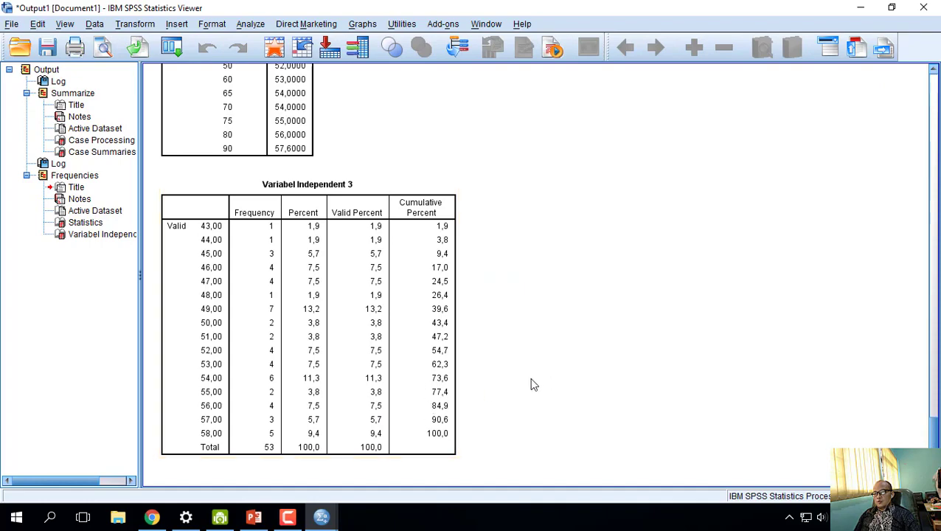
pyautogui.scroll(5, 538, 384)
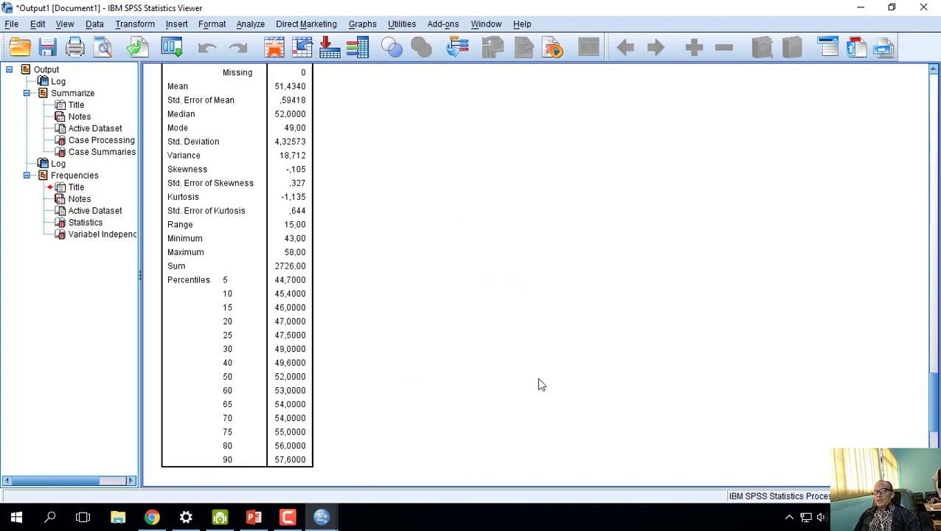
pyautogui.scroll(5, 538, 385)
pyautogui.scroll(-10, 538, 384)
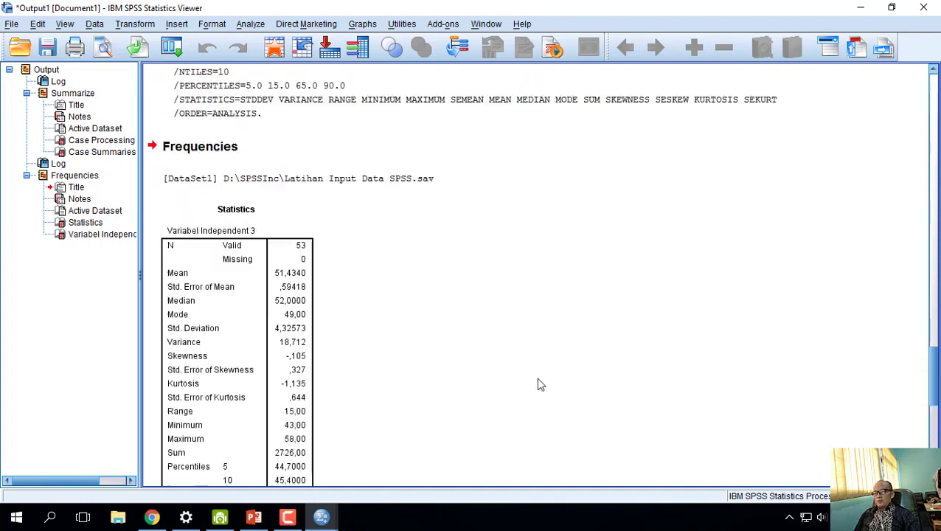
pyautogui.scroll(5, 537, 384)
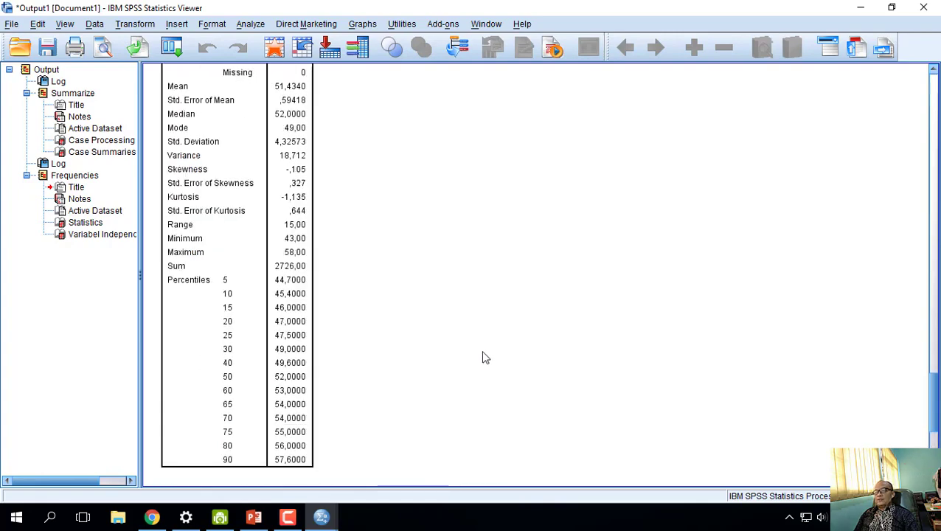
# - Set up a Descriptives analysis with Variabel Independent 3 as the variable to analyse
pyautogui.click(251, 23)
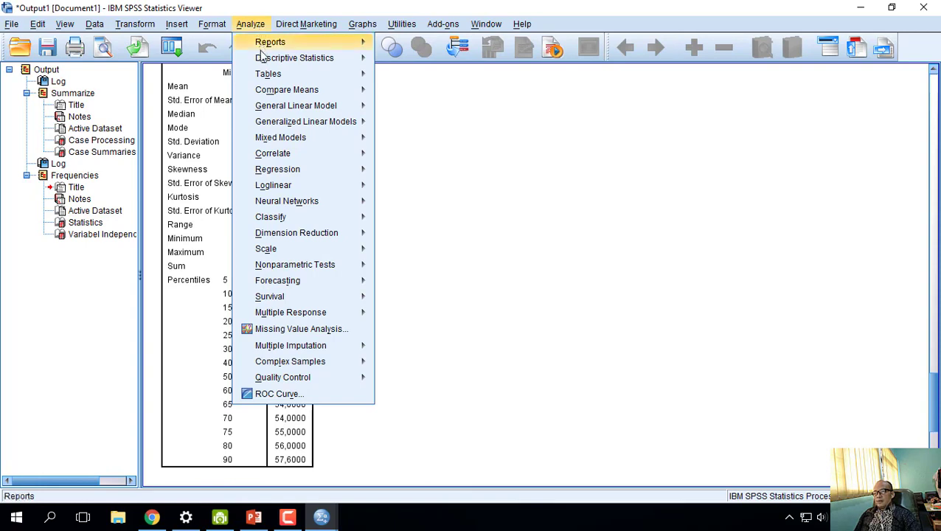
pyautogui.moveTo(354, 73)
pyautogui.moveTo(307, 62)
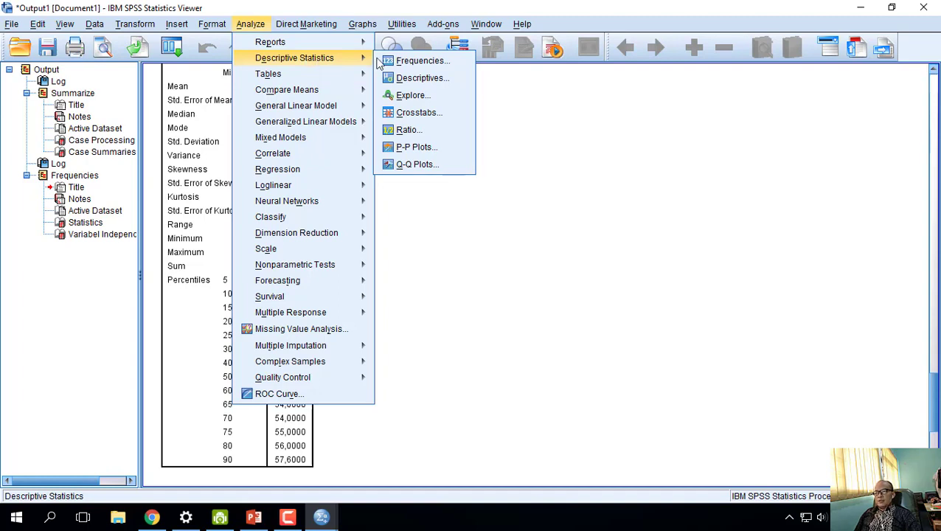
pyautogui.click(399, 79)
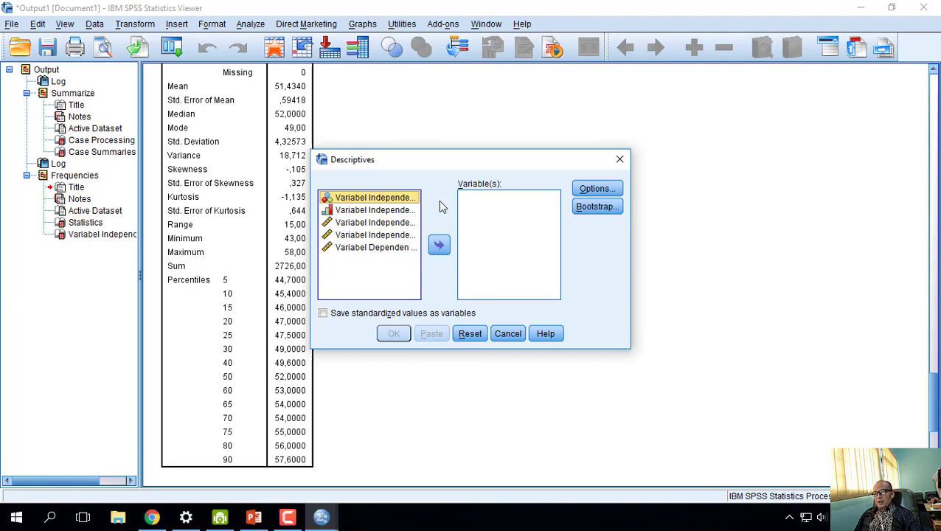
pyautogui.click(366, 223)
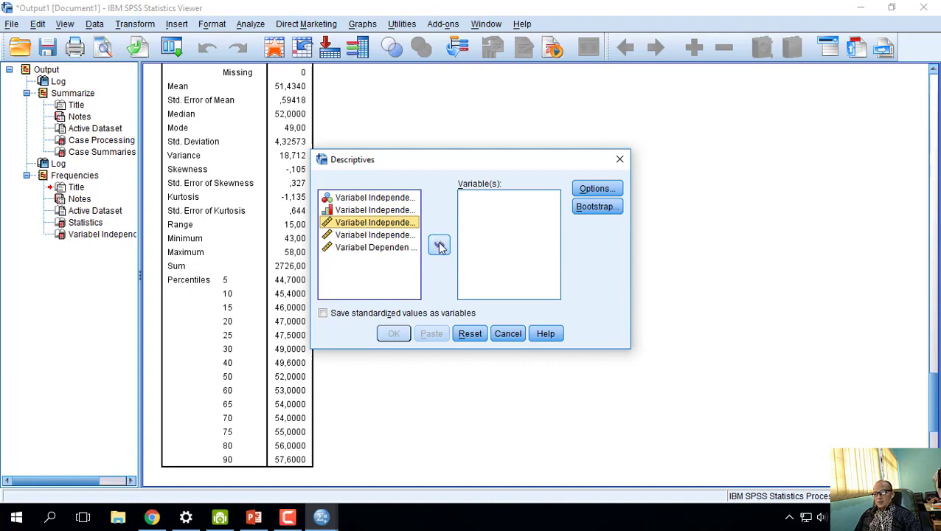
pyautogui.click(438, 247)
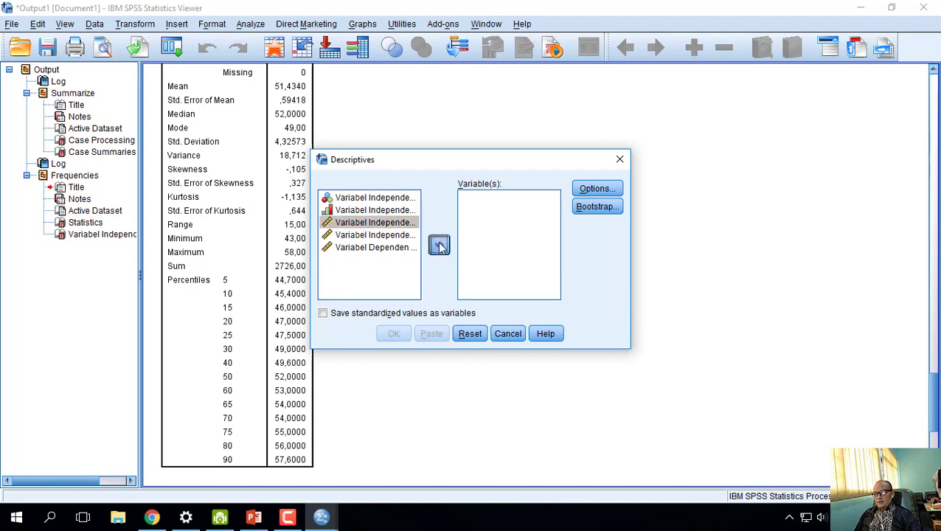
# - Add Sum, Variance, Range, S.E. mean, Kurtosis and Skewness to the statistics of the Descriptives analysis
pyautogui.click(604, 189)
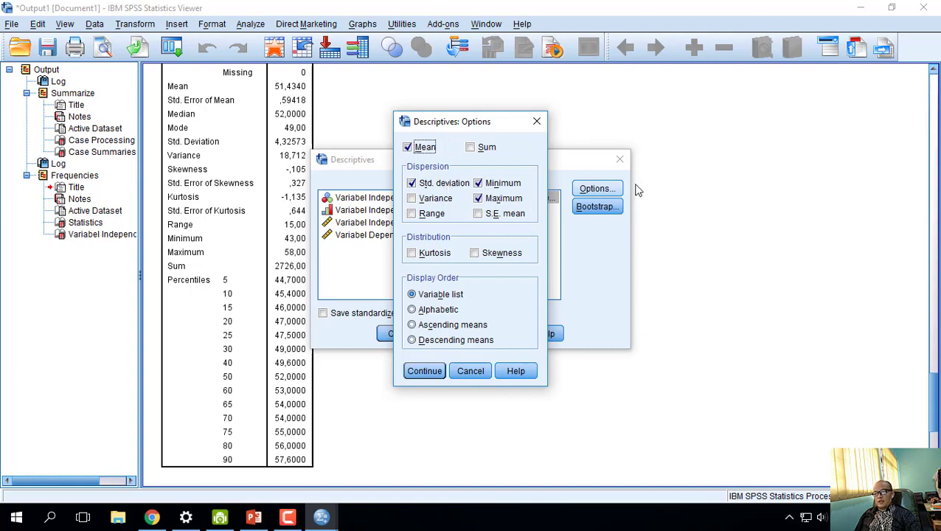
pyautogui.click(474, 150)
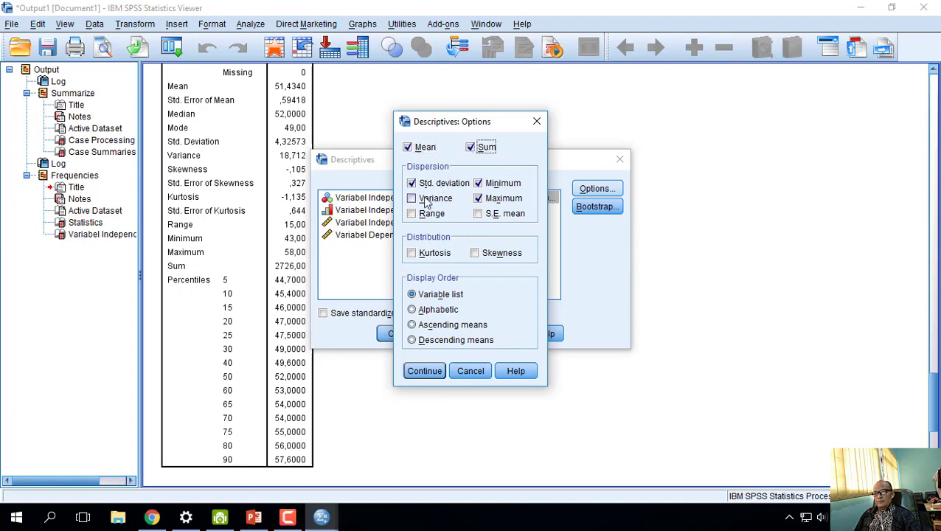
pyautogui.click(411, 203)
pyautogui.click(412, 214)
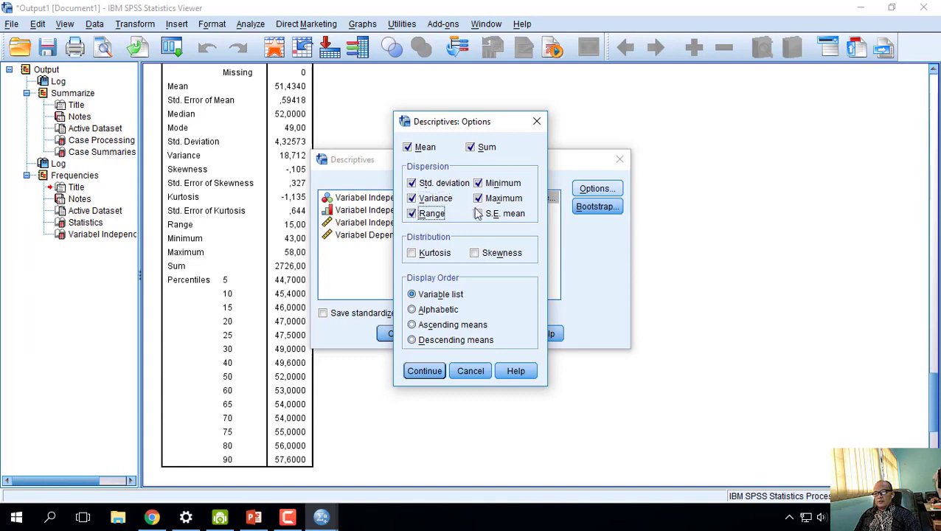
pyautogui.click(477, 214)
pyautogui.click(412, 253)
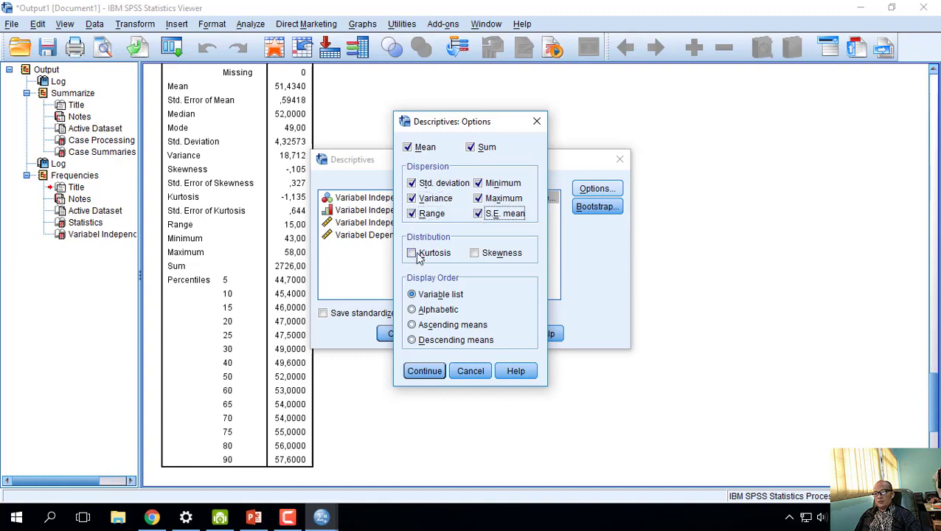
pyautogui.click(474, 252)
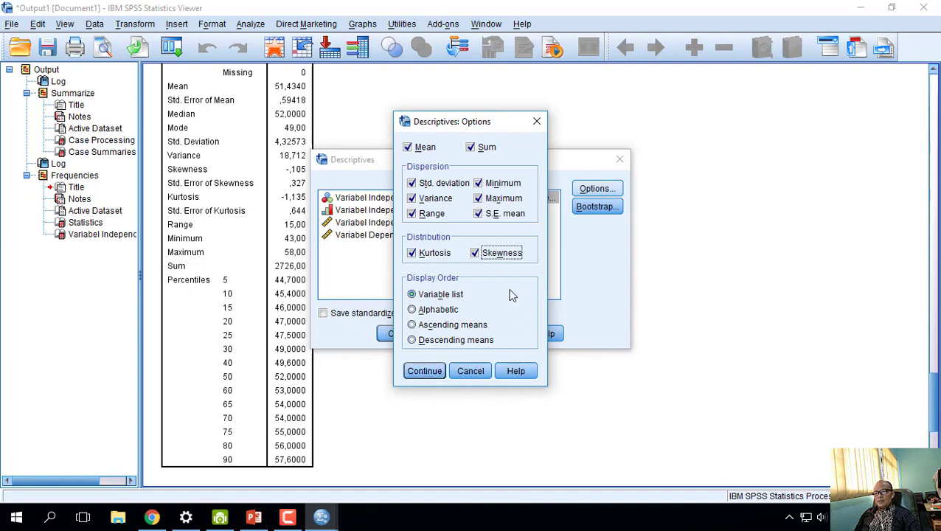
pyautogui.click(426, 372)
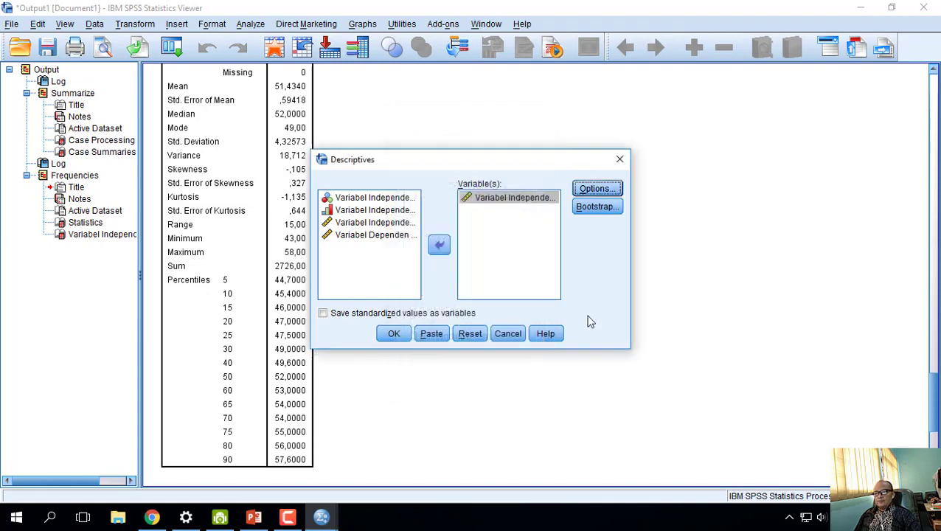
# - Run the Descriptives analysis without bootstrapping and select its Descriptive Statistics table in the output
pyautogui.click(601, 208)
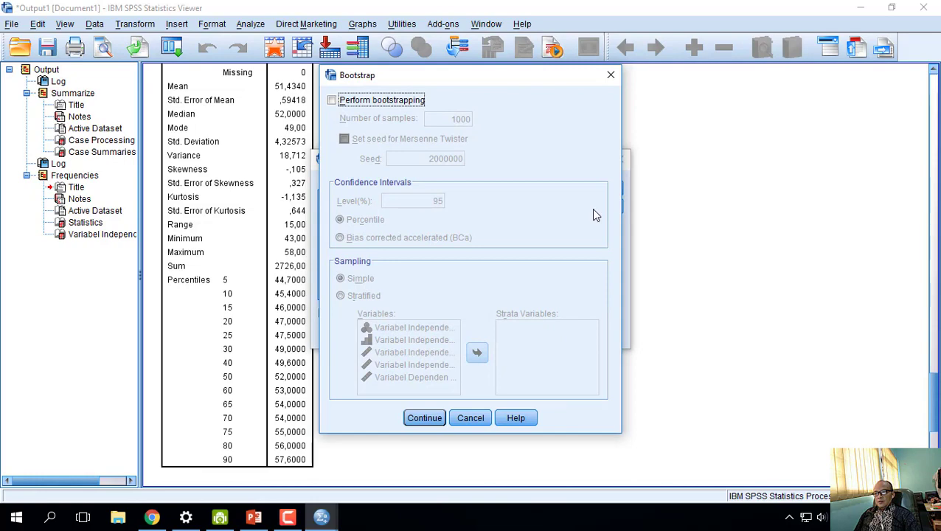
pyautogui.click(470, 416)
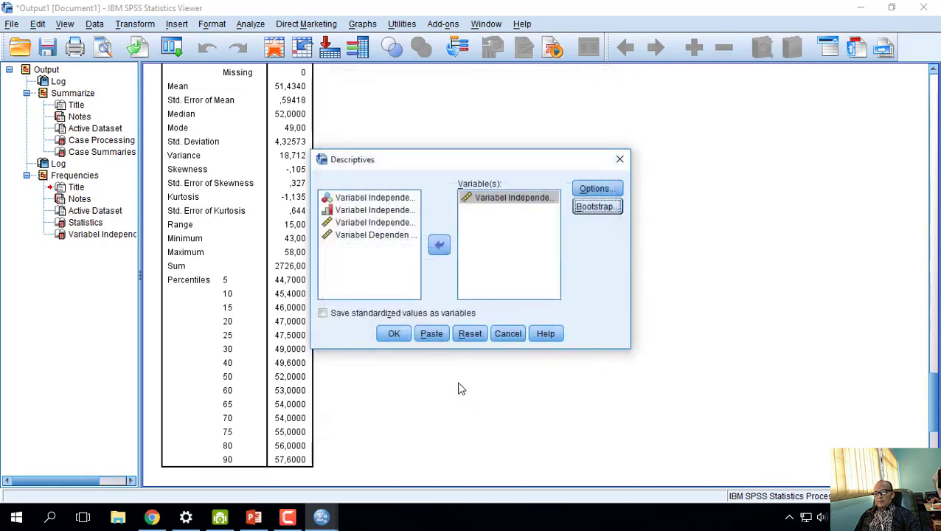
pyautogui.click(393, 334)
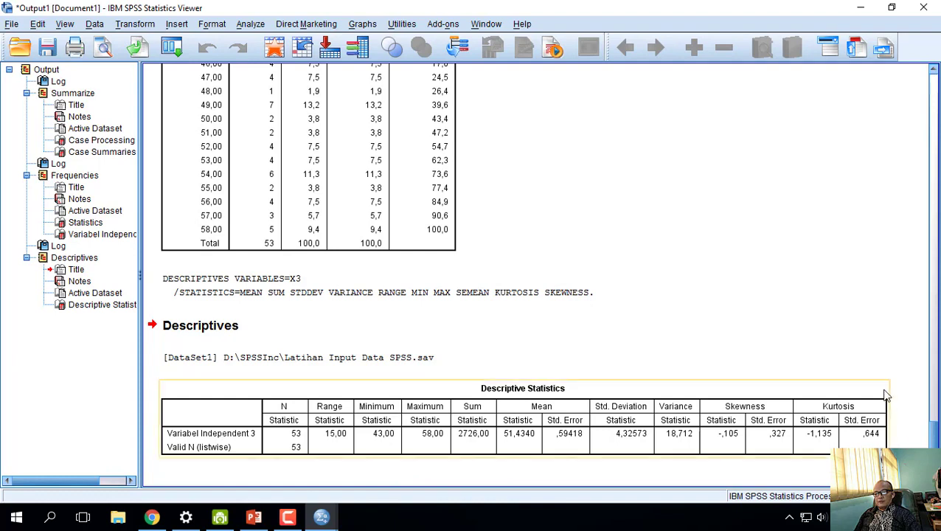
pyautogui.click(314, 413)
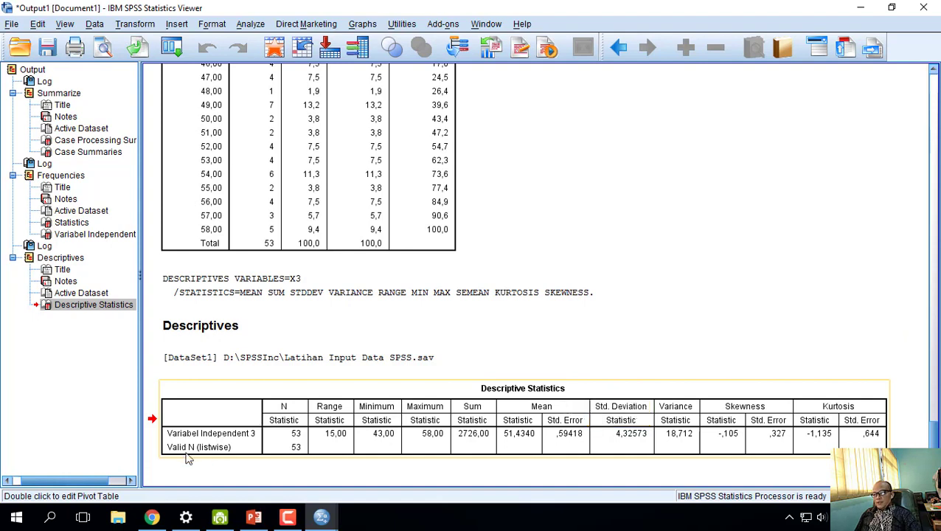
# - Start Word 2013 and create a blank document
pyautogui.click(16, 518)
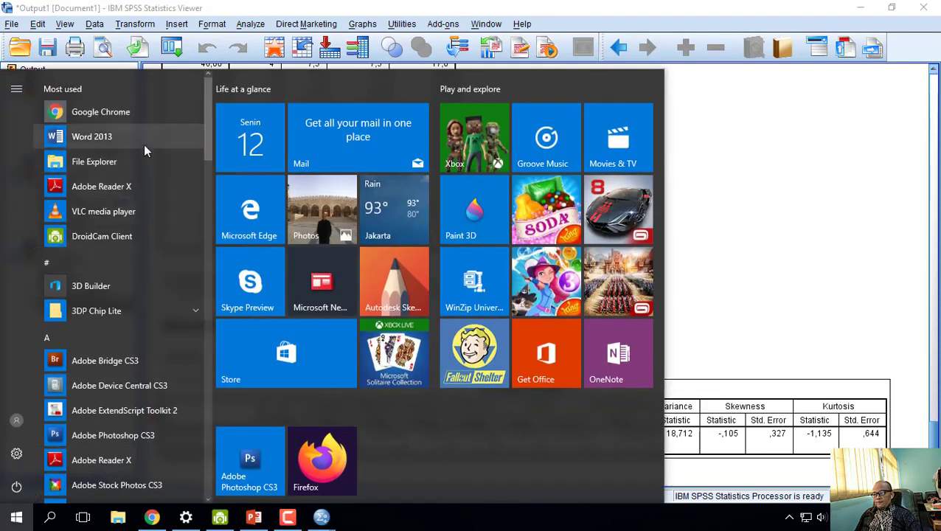
pyautogui.click(143, 142)
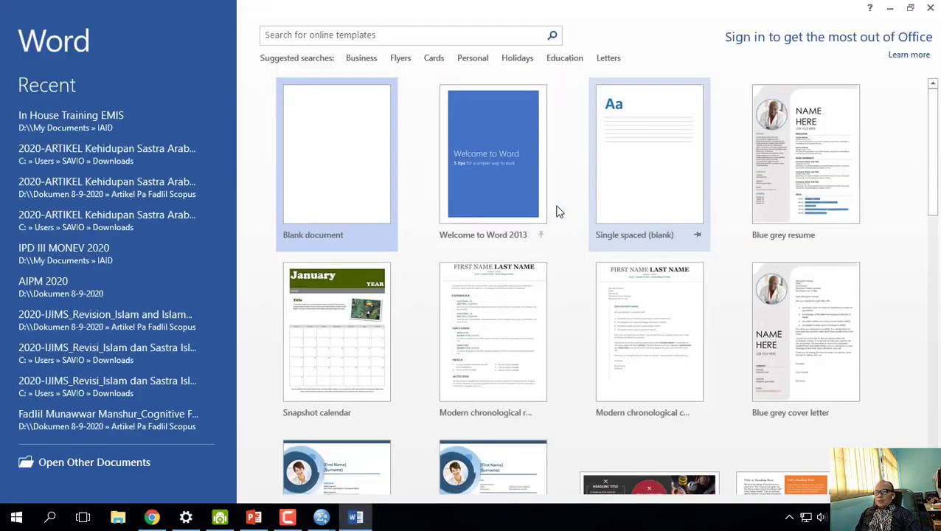
pyautogui.click(363, 177)
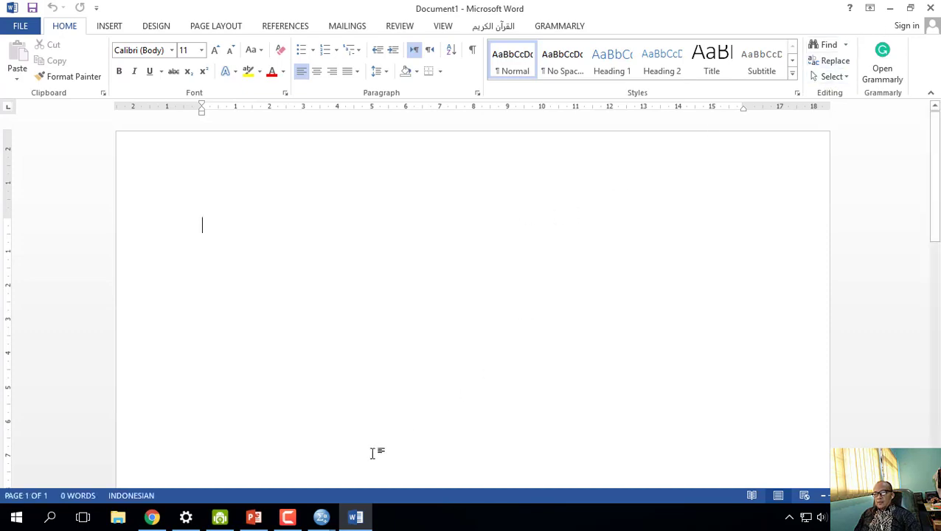
# - Return to the SPSS output and copy the Descriptive Statistics table in Image (JPG, PNG) format only
pyautogui.click(329, 516)
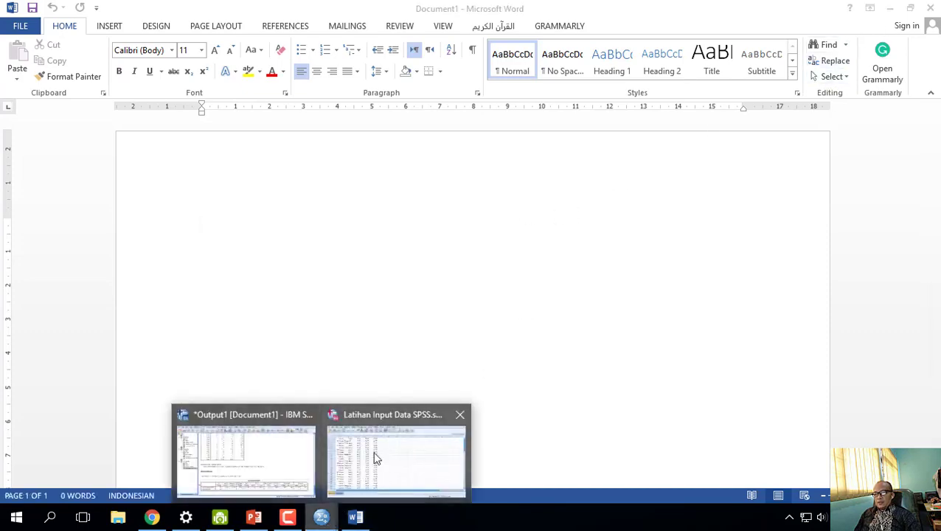
pyautogui.click(245, 455)
pyautogui.click(555, 421)
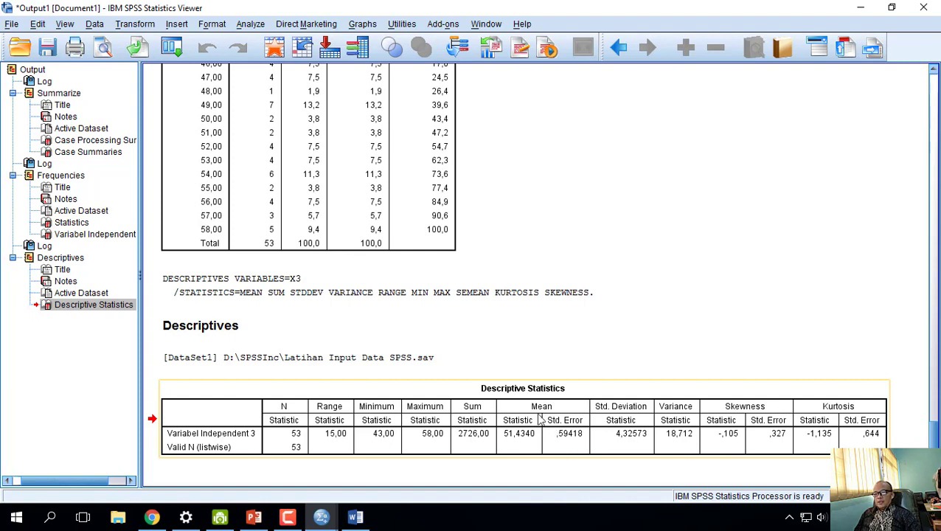
pyautogui.rightClick(567, 419)
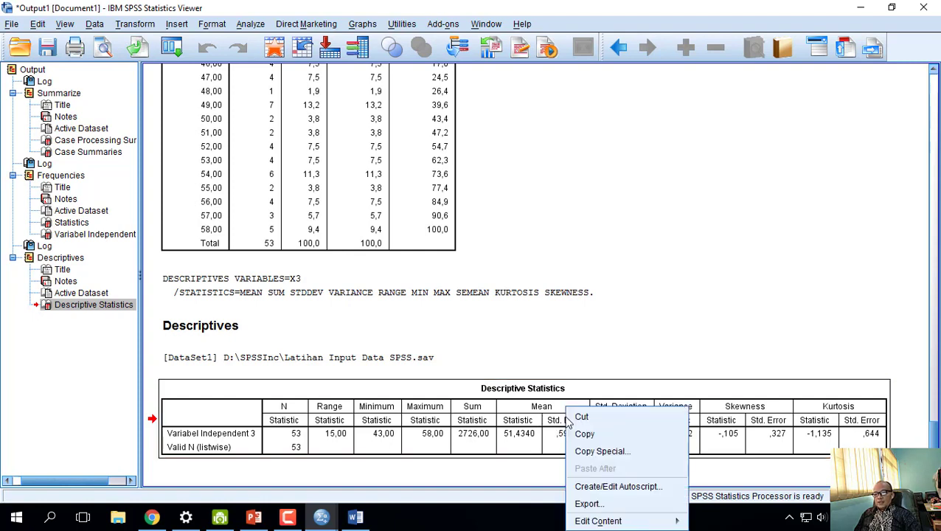
pyautogui.click(592, 451)
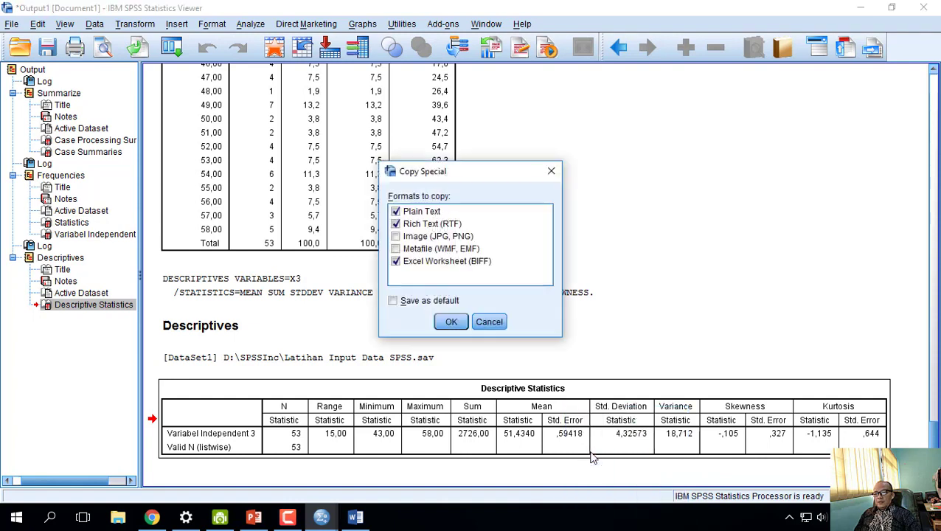
pyautogui.click(396, 237)
pyautogui.click(396, 261)
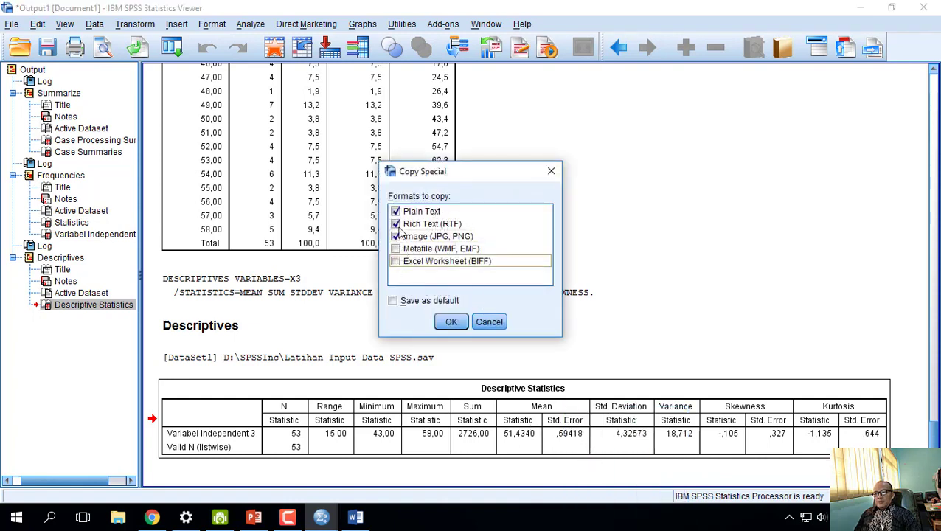
pyautogui.click(396, 224)
pyautogui.click(398, 212)
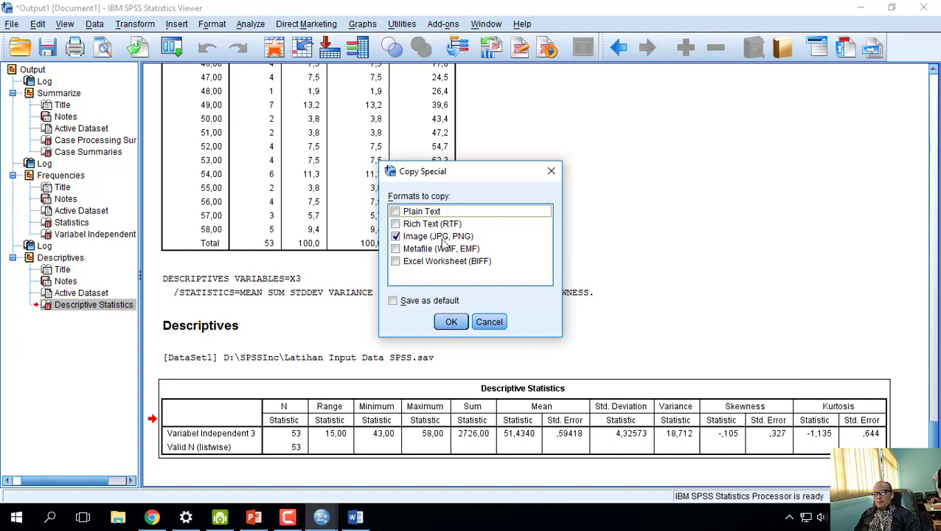
pyautogui.click(452, 322)
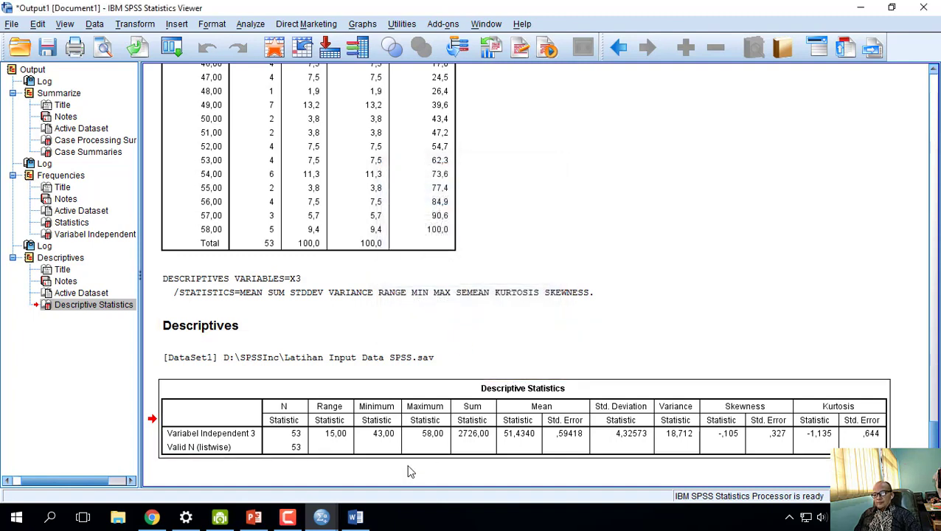
# - Switch to Word and paste the copied Descriptive Statistics table image into the blank document
pyautogui.click(355, 516)
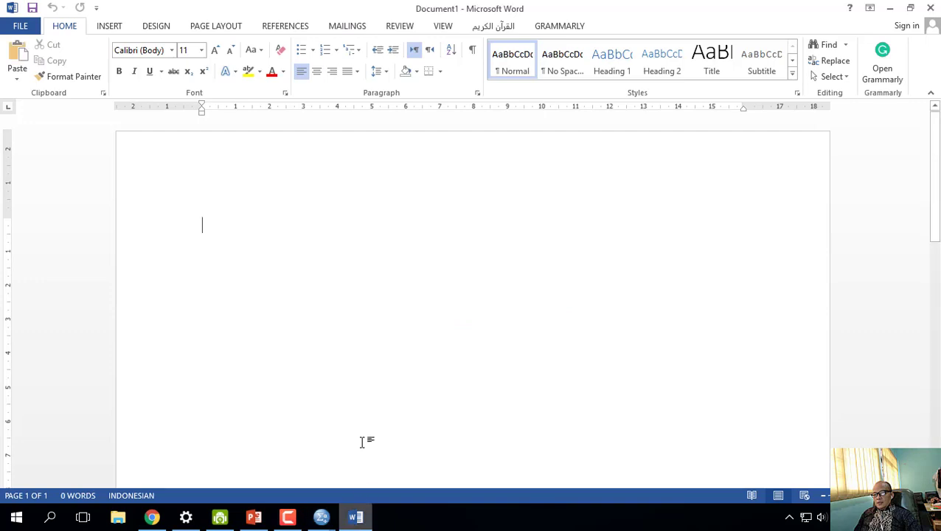
pyautogui.rightClick(294, 214)
pyautogui.click(300, 193)
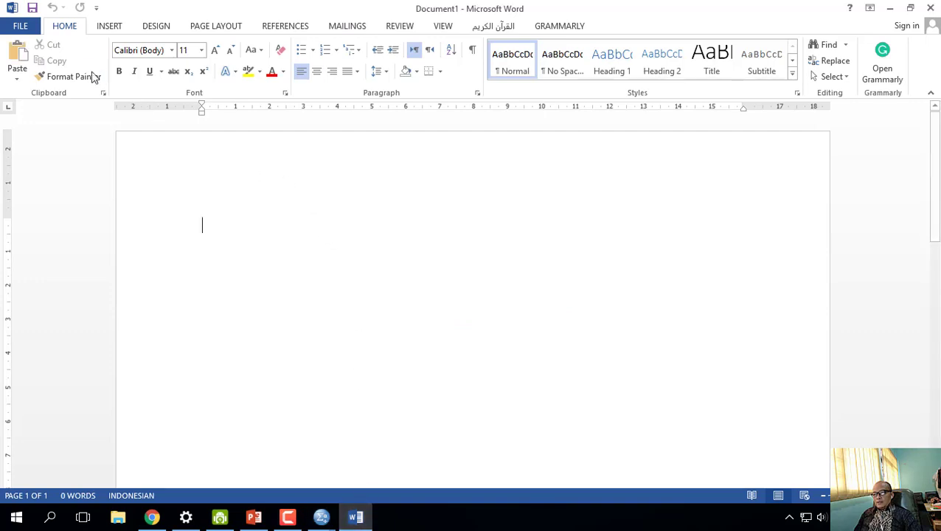
pyautogui.click(19, 68)
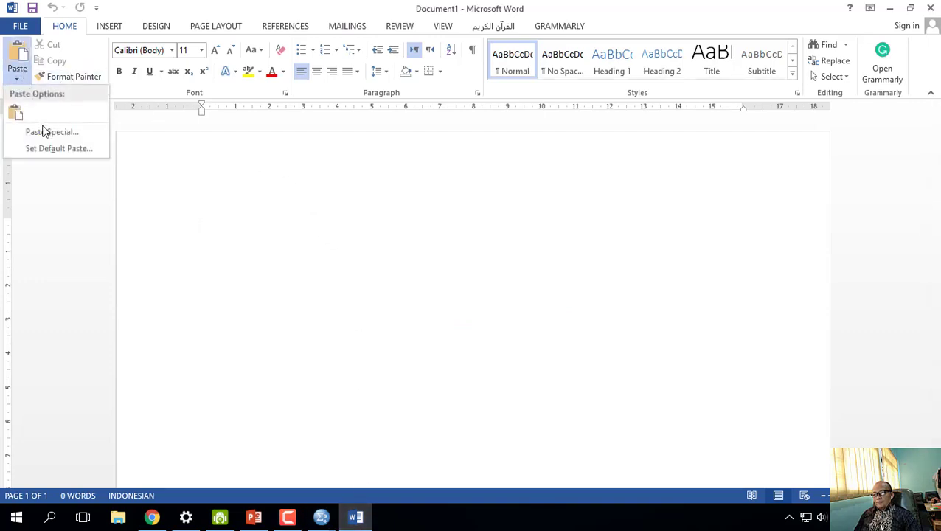
pyautogui.click(19, 55)
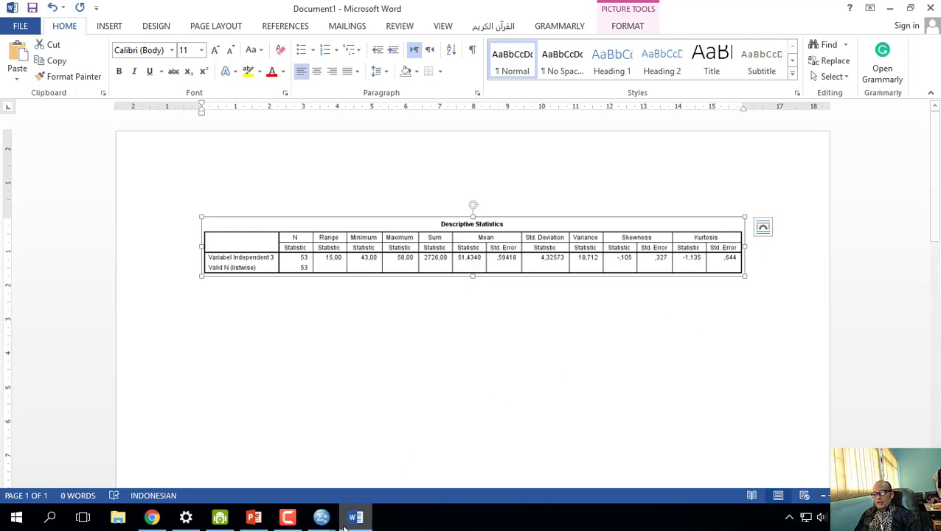
# - Return to the SPSS output, edit the Descriptive Statistics table in the viewer and transpose its rows and columns
pyautogui.moveTo(324, 520)
pyautogui.click(308, 486)
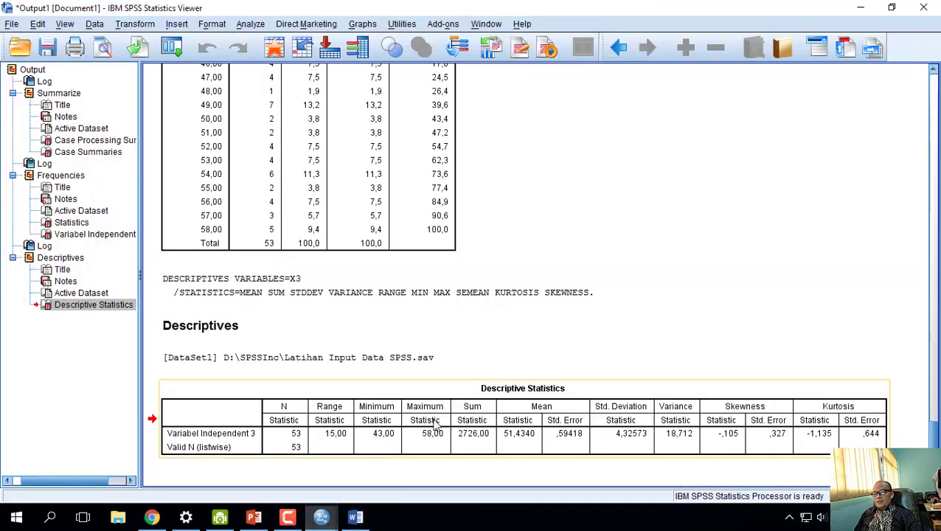
pyautogui.rightClick(595, 415)
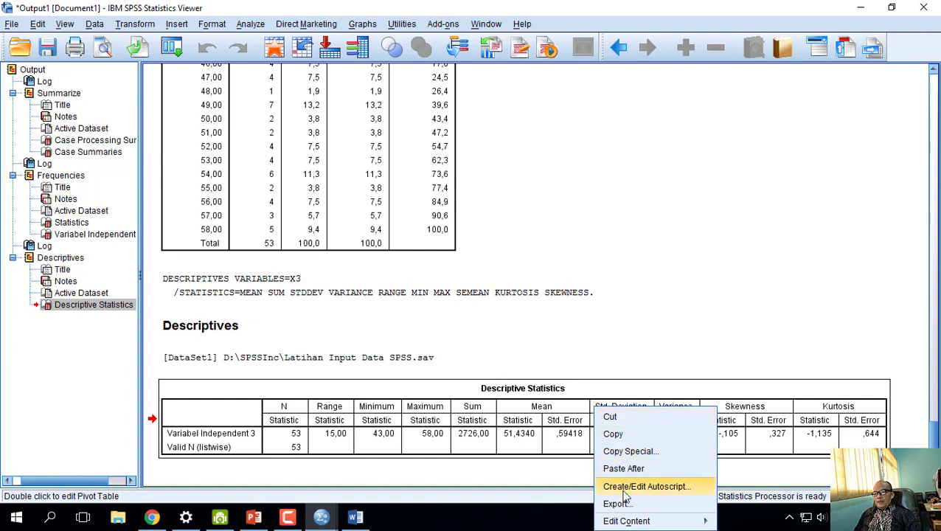
pyautogui.moveTo(631, 523)
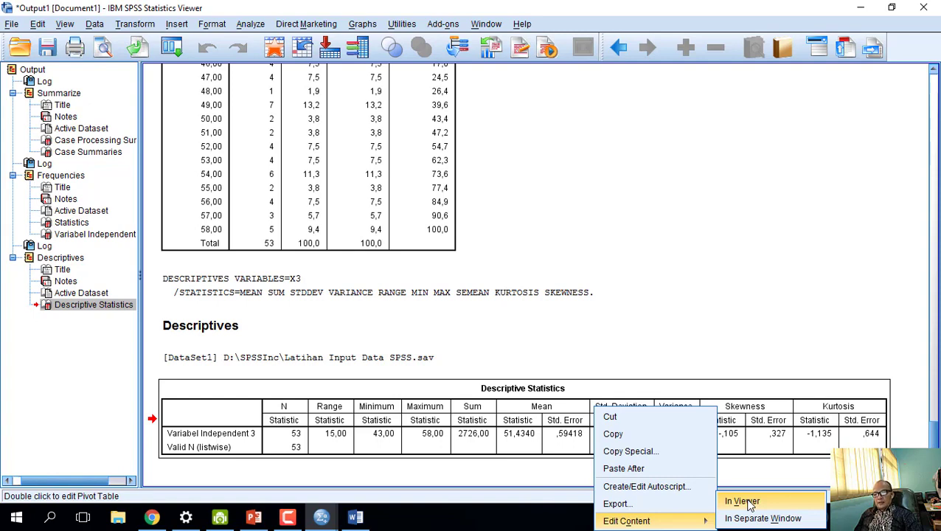
pyautogui.click(742, 502)
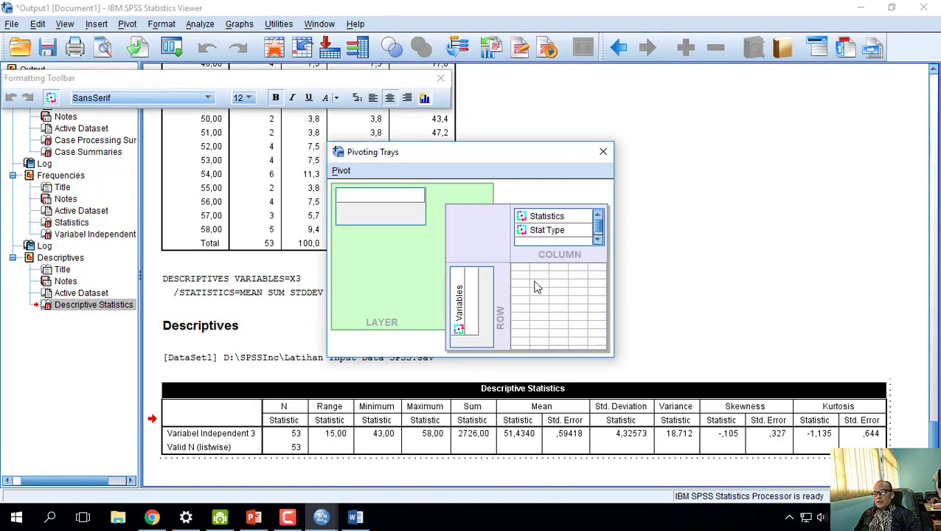
pyautogui.click(127, 24)
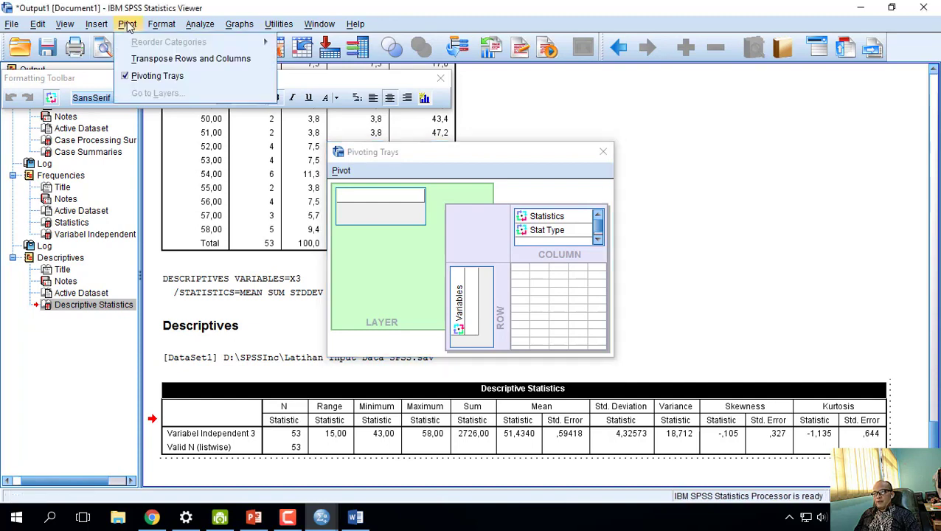
pyautogui.click(145, 59)
pyautogui.click(704, 304)
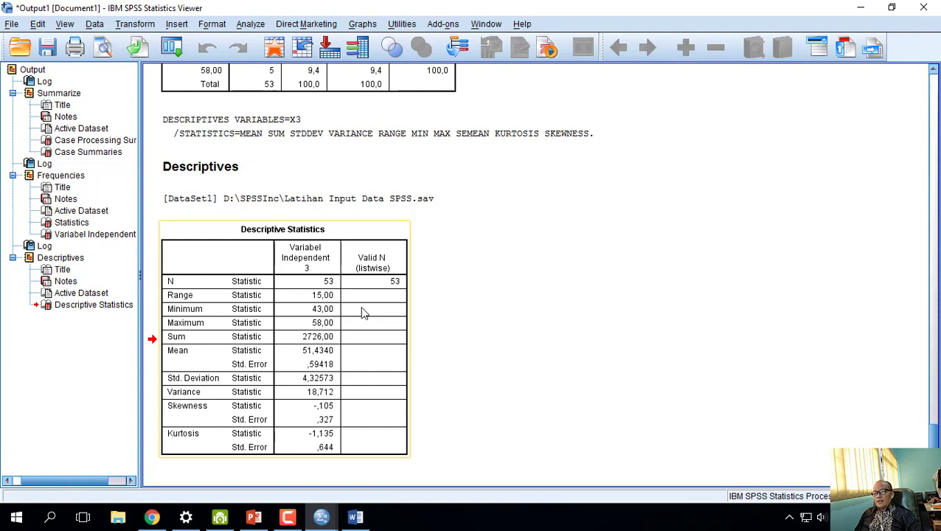
# - Copy the transposed Descriptive Statistics table in Image (JPG, PNG) format only
pyautogui.rightClick(363, 314)
pyautogui.click(391, 353)
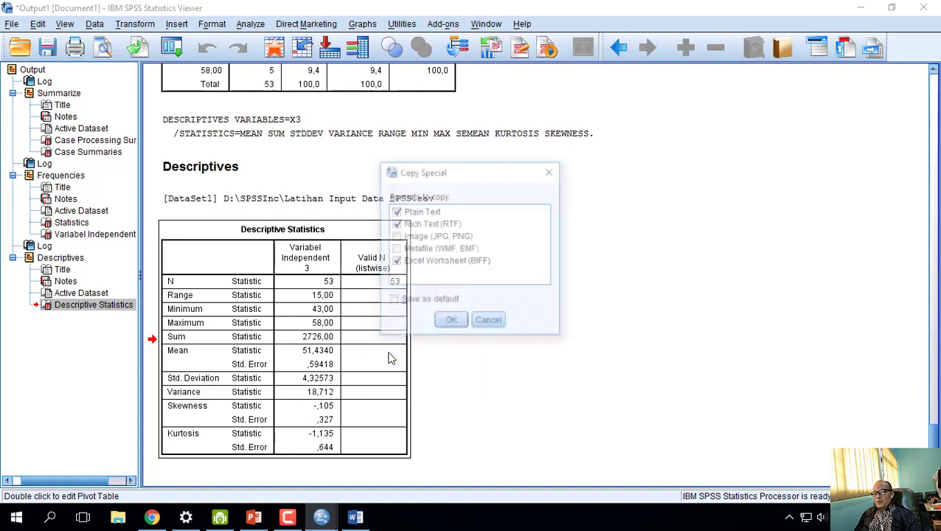
pyautogui.click(395, 236)
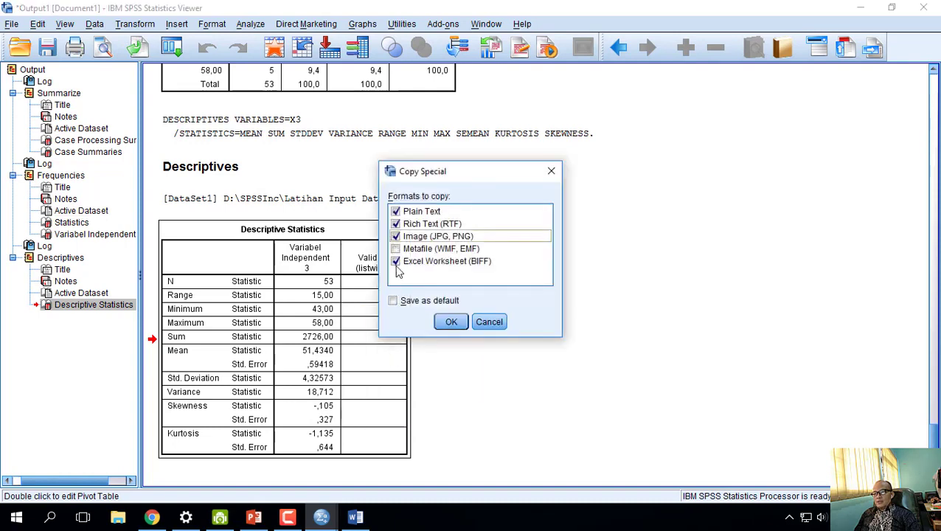
pyautogui.click(396, 262)
pyautogui.click(395, 236)
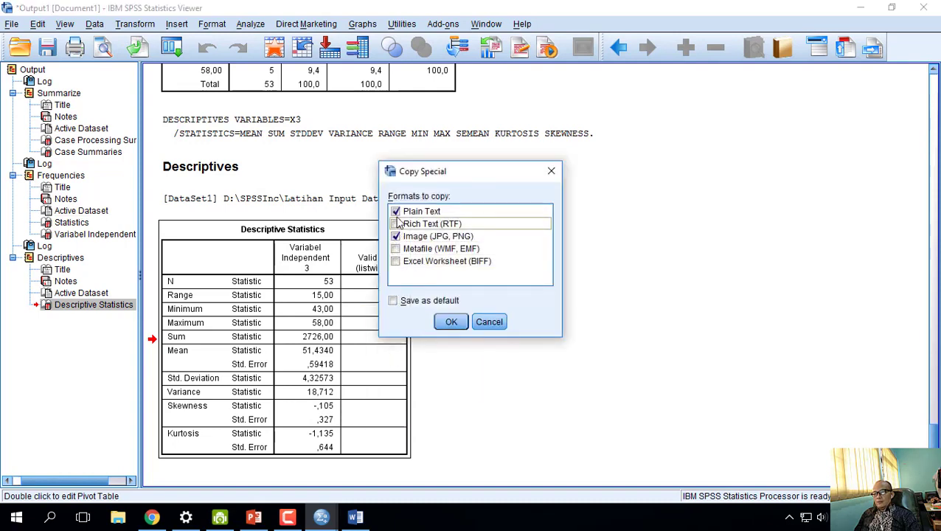
pyautogui.click(395, 223)
pyautogui.click(395, 211)
pyautogui.click(450, 323)
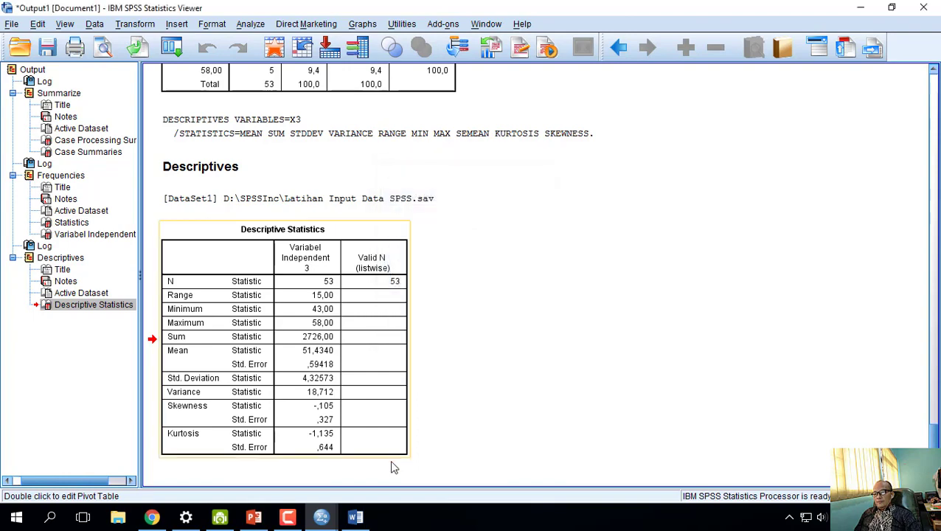
# - Switch to Word and paste the transposed Descriptive Statistics table image below the first one
pyautogui.click(356, 517)
pyautogui.click(786, 272)
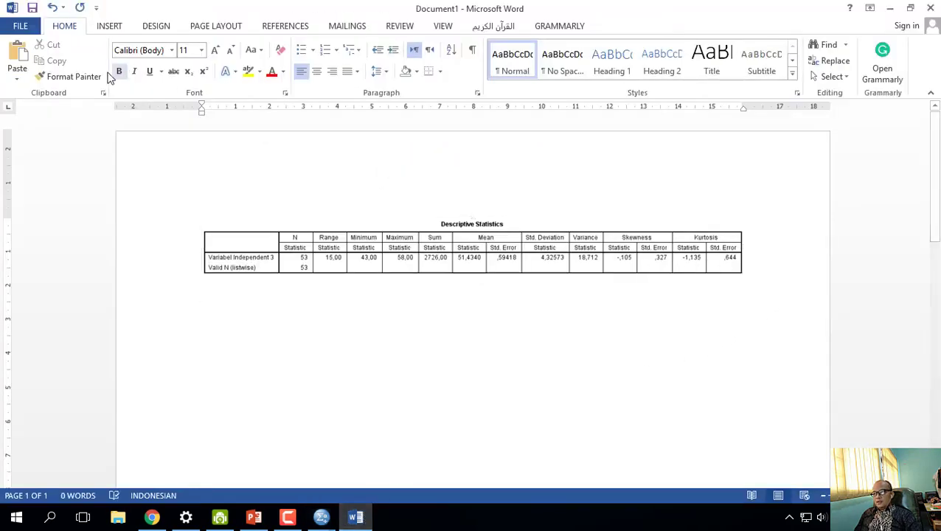
pyautogui.click(24, 55)
pyautogui.scroll(3, 562, 317)
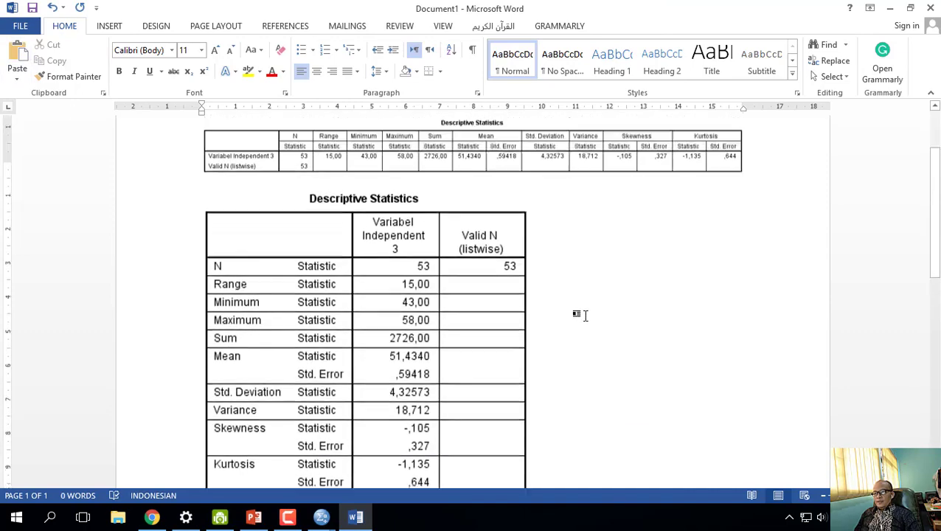
# - Compare the size and readability of the original and transposed Descriptive Statistics images in the document
pyautogui.scroll(-3, 563, 313)
pyautogui.click(487, 300)
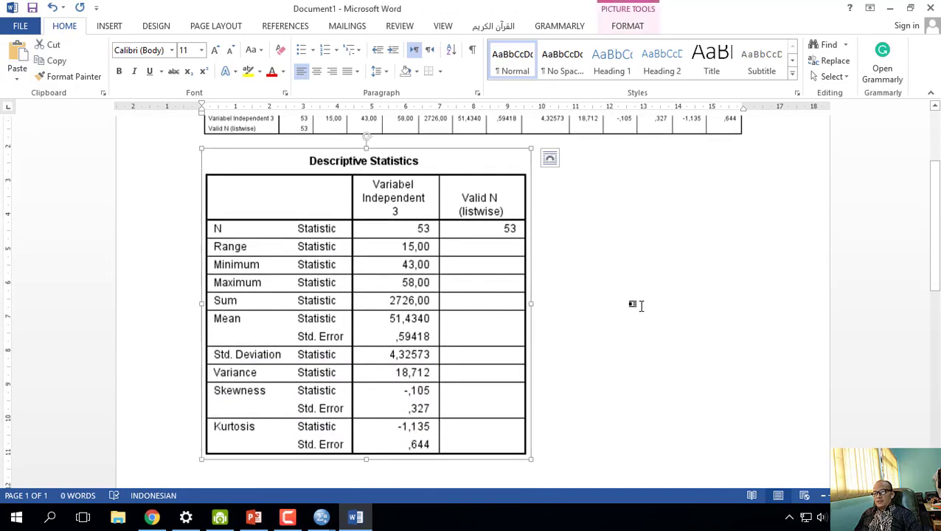
pyautogui.scroll(3, 634, 305)
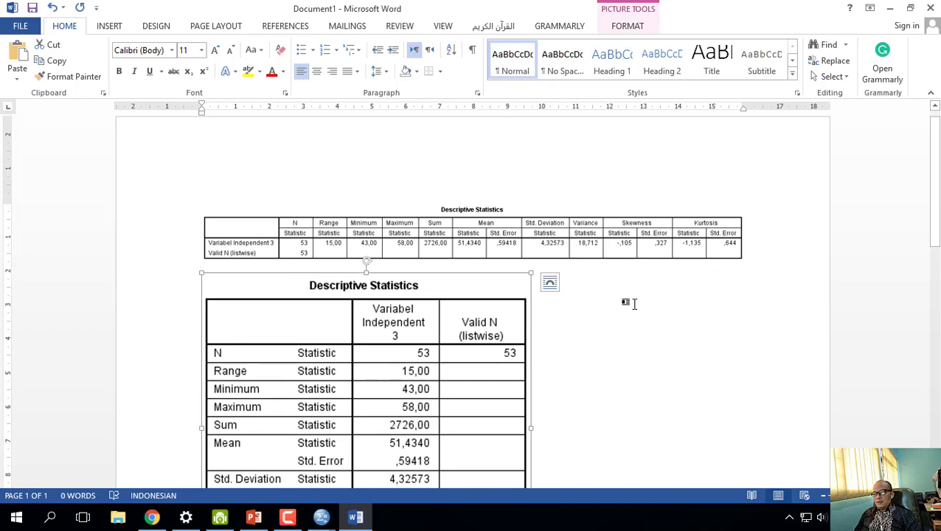
pyautogui.scroll(-1, 632, 306)
pyautogui.scroll(-3, 630, 310)
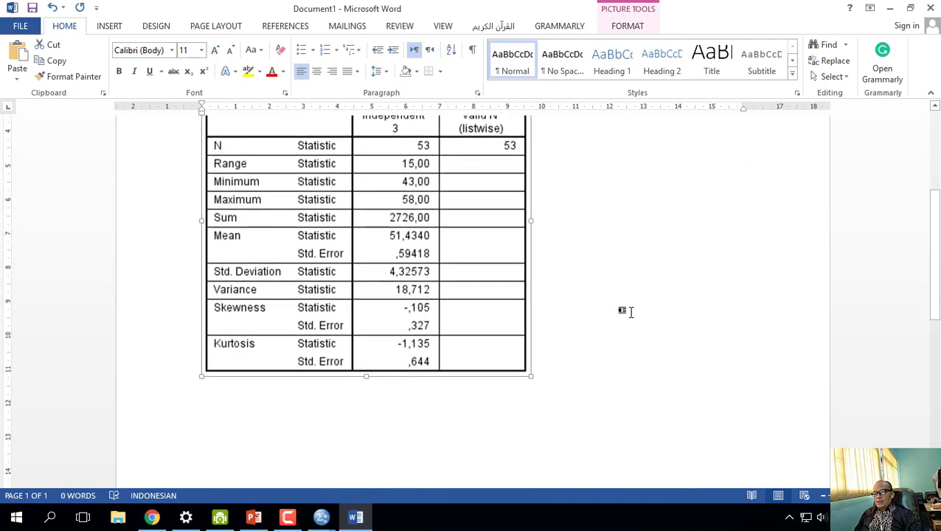
pyautogui.scroll(3, 631, 311)
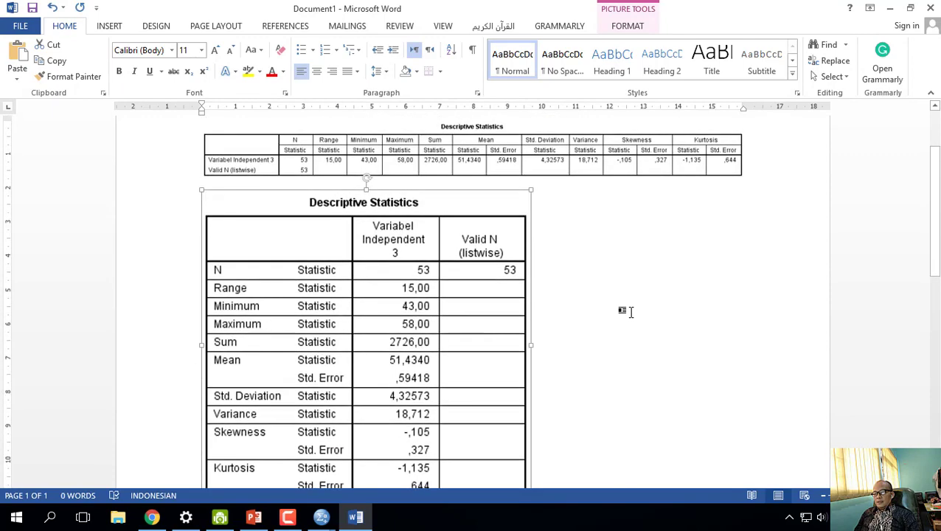
pyautogui.scroll(-3, 630, 311)
pyautogui.scroll(4, 629, 311)
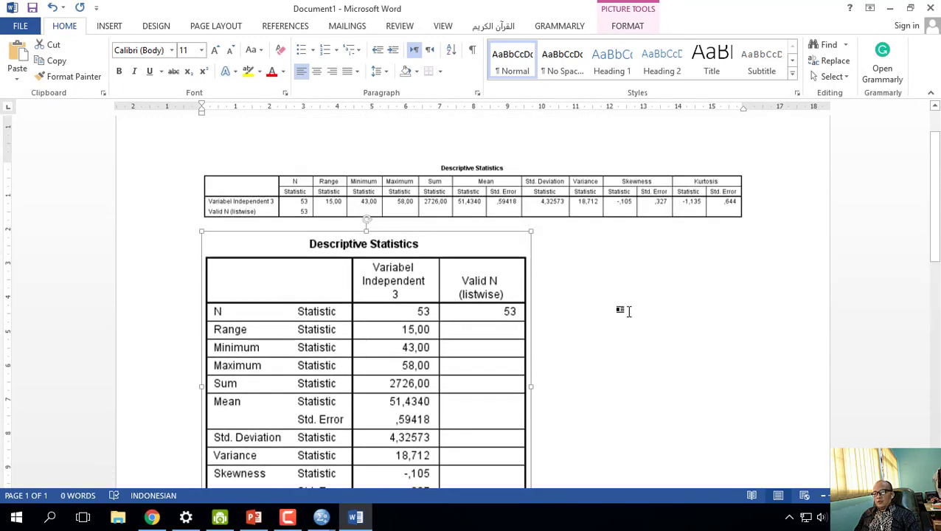
pyautogui.scroll(-3, 612, 319)
# - Start a new line below the transposed table image and return to the SPSS output
pyautogui.click(597, 331)
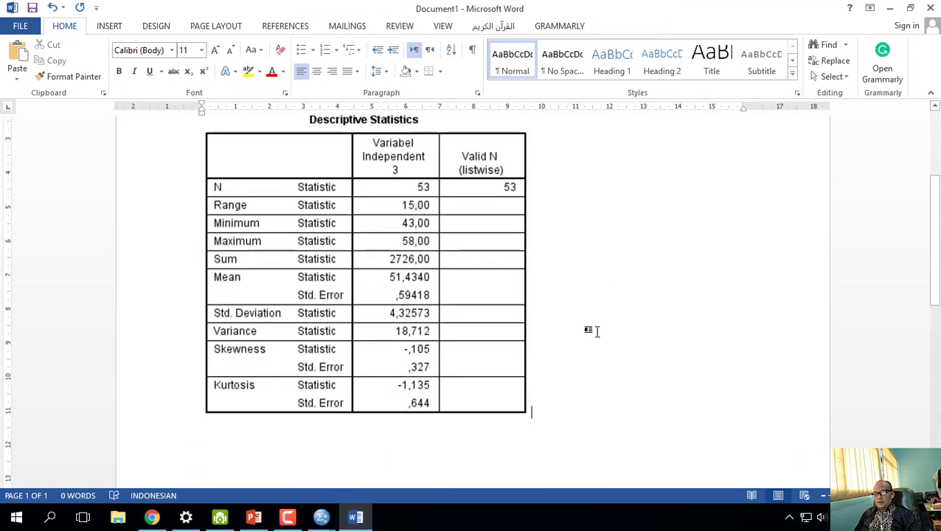
pyautogui.press('Return')
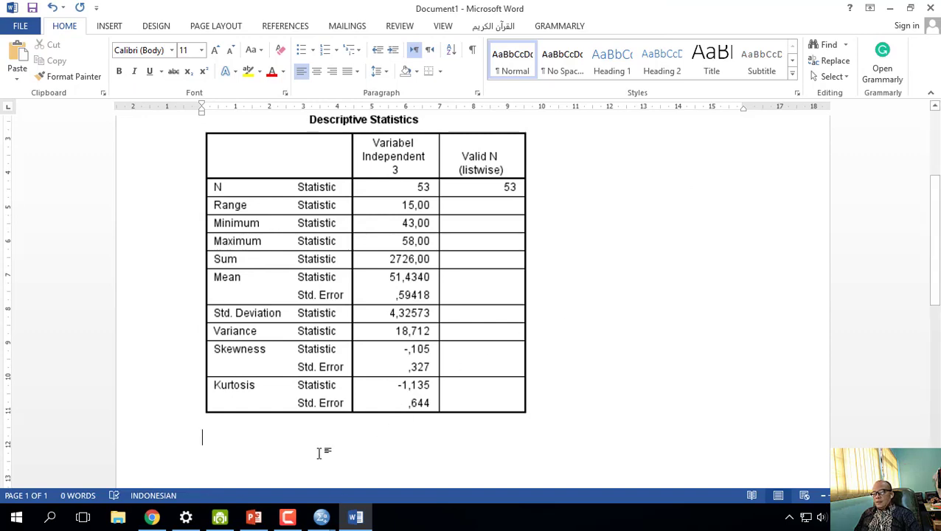
pyautogui.moveTo(320, 517)
pyautogui.click(247, 472)
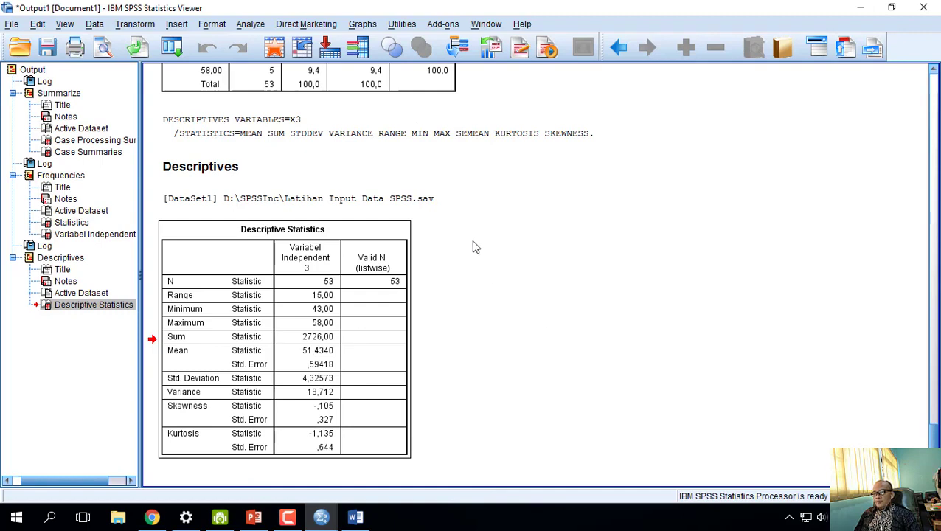
# - Set up an Explore analysis with Variabel Independent 3 [X3] in the dependent list
pyautogui.click(250, 24)
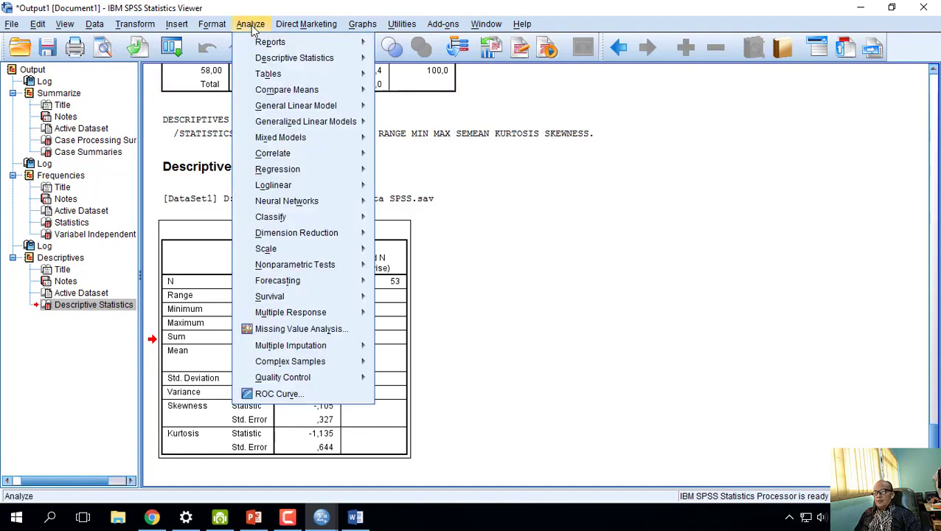
pyautogui.moveTo(270, 63)
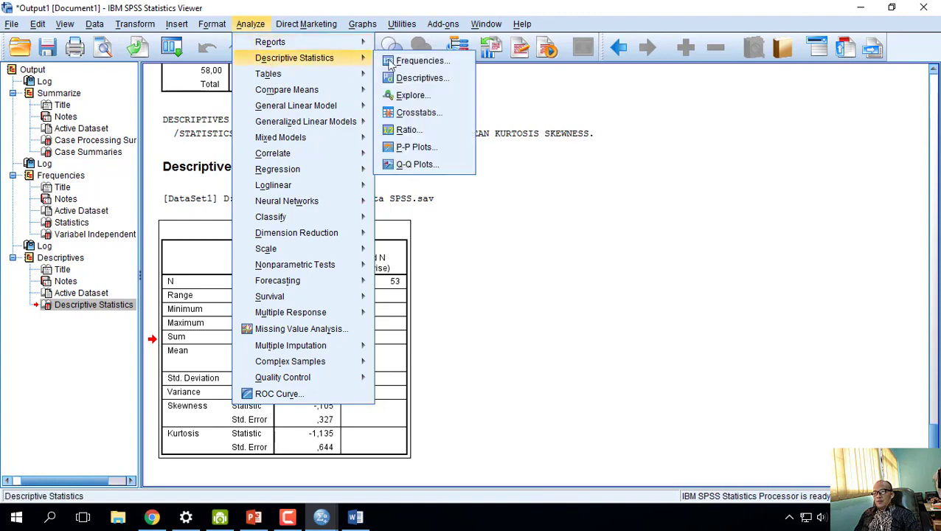
pyautogui.click(410, 96)
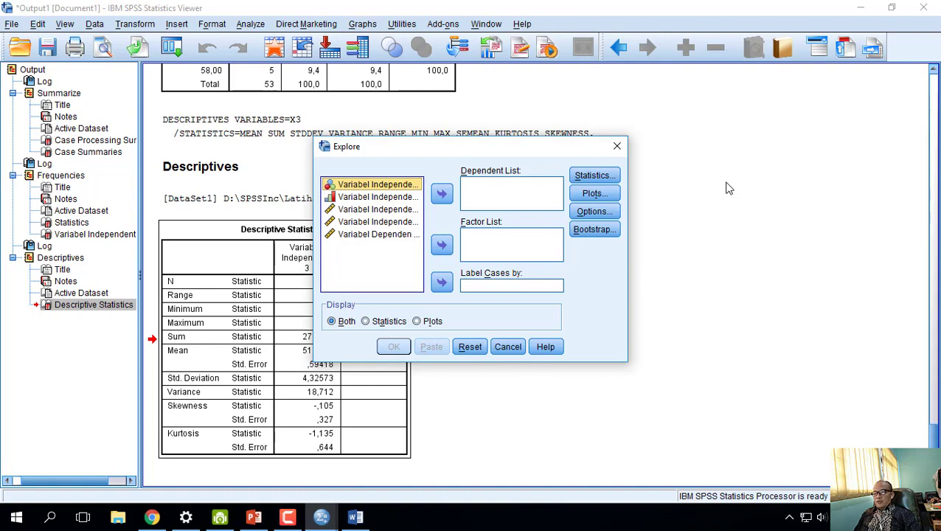
pyautogui.click(379, 211)
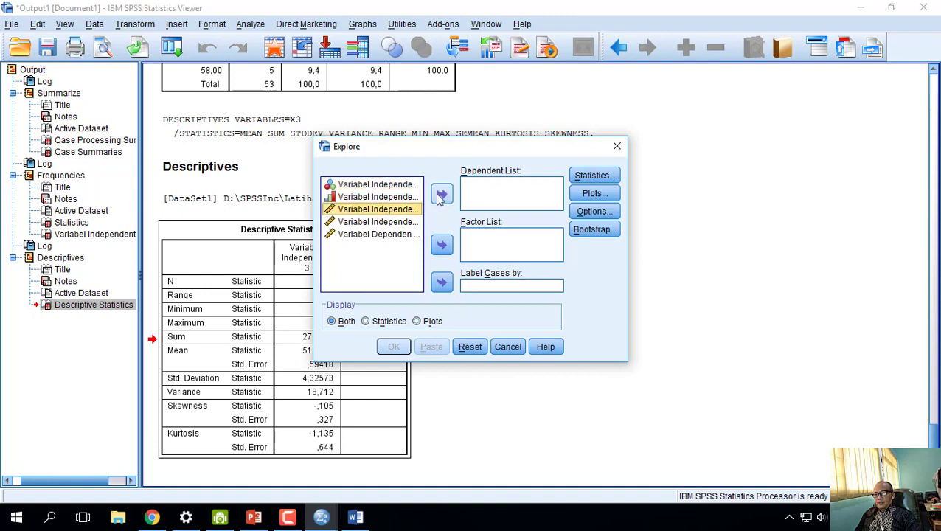
pyautogui.click(441, 195)
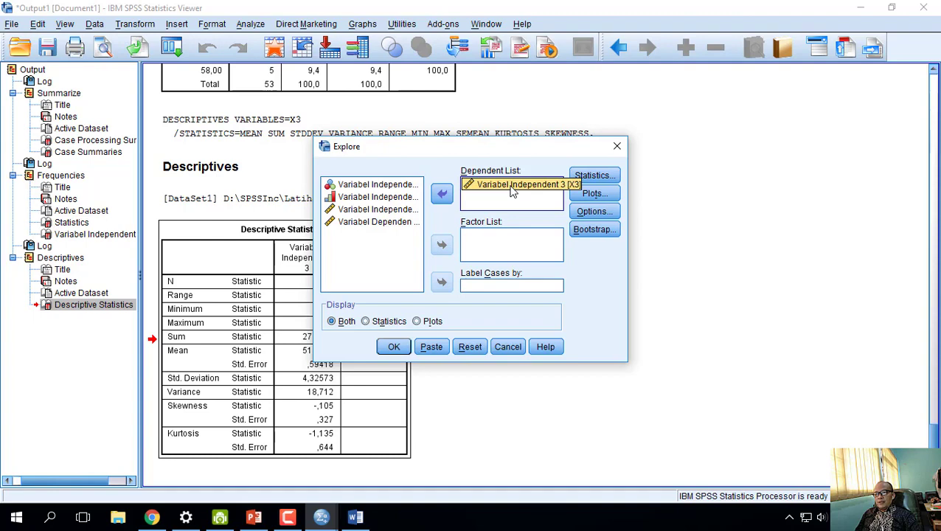
# - Check the Explore options and statistics settings without changing them, and run the analysis for Variabel Independent 3
pyautogui.click(592, 213)
pyautogui.click(476, 301)
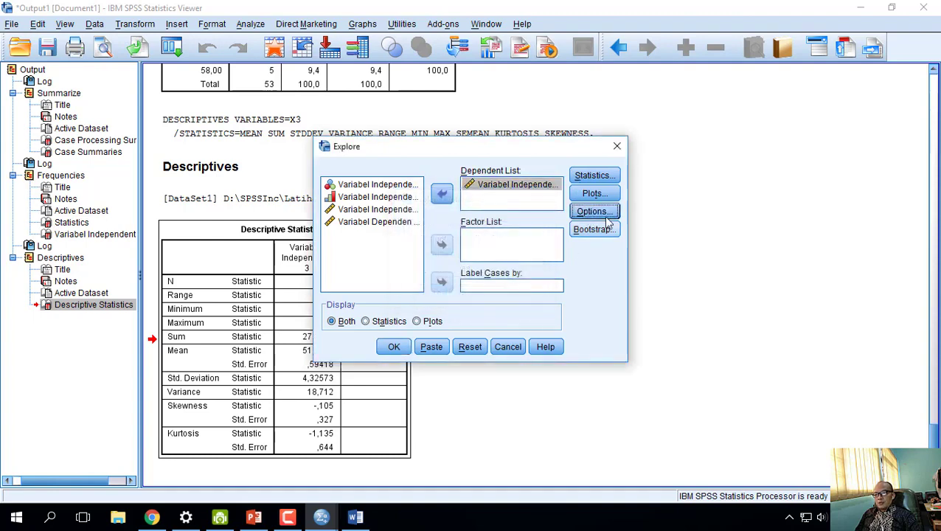
pyautogui.click(606, 177)
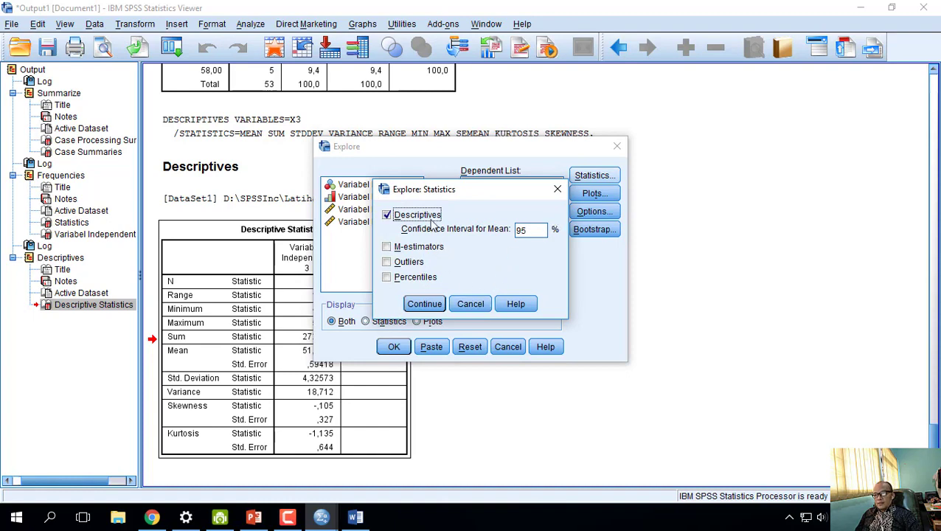
pyautogui.click(470, 305)
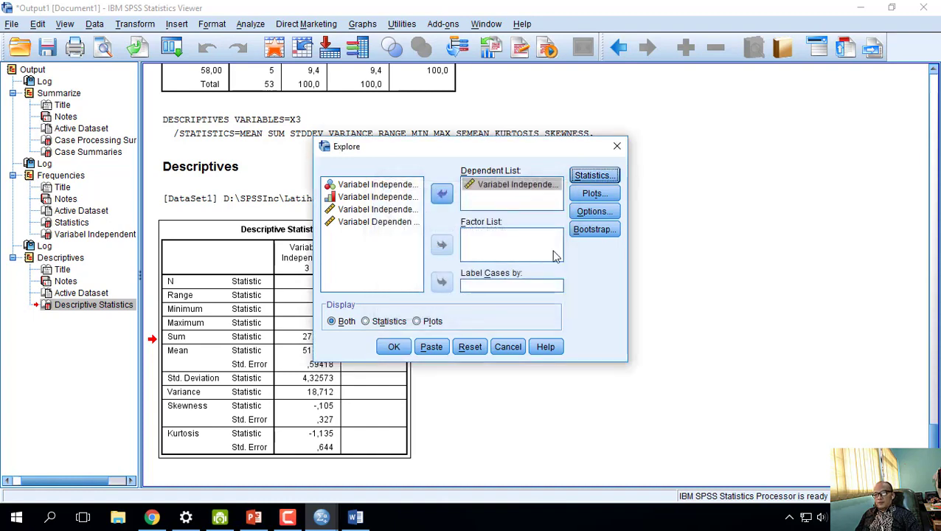
pyautogui.click(394, 347)
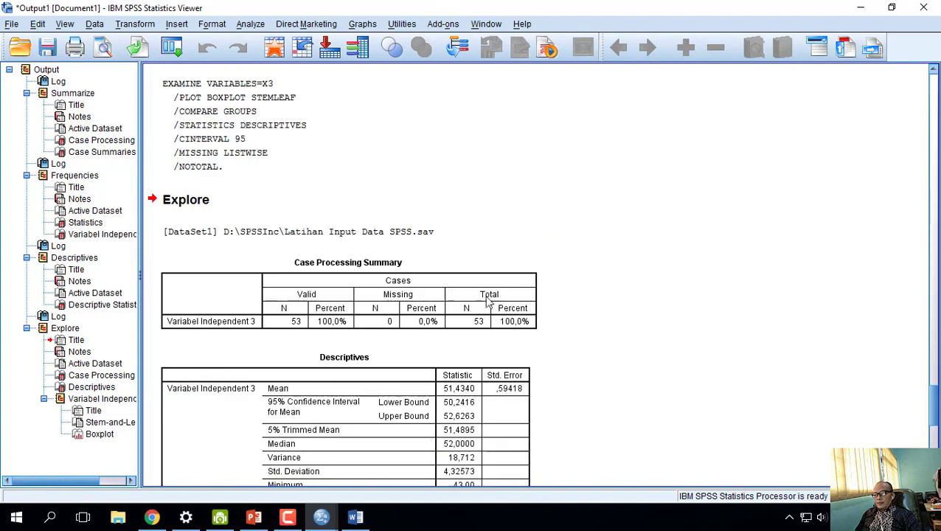
# - Examine the Explore output for Variabel Independent 3: case summary, Descriptives table, stem-and-leaf plot and boxplot
pyautogui.scroll(-3, 472, 291)
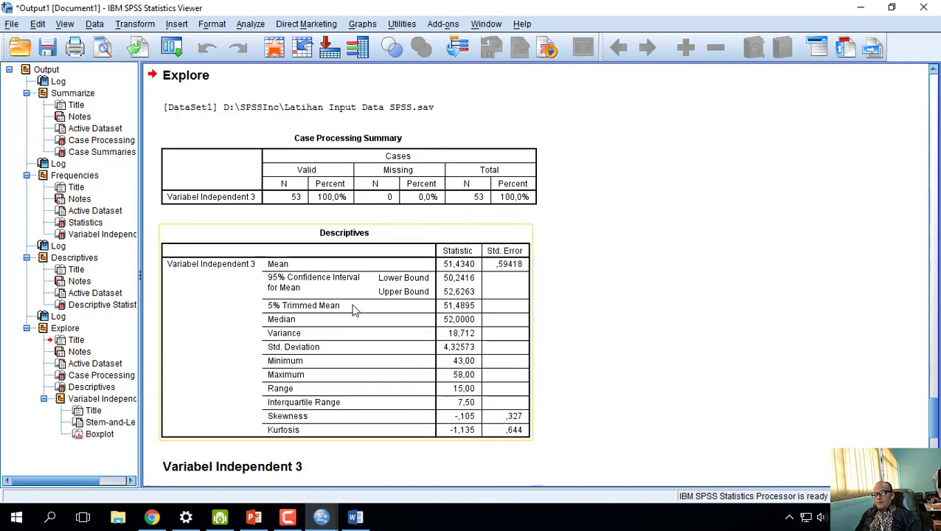
pyautogui.scroll(-3, 354, 310)
pyautogui.scroll(-3, 356, 311)
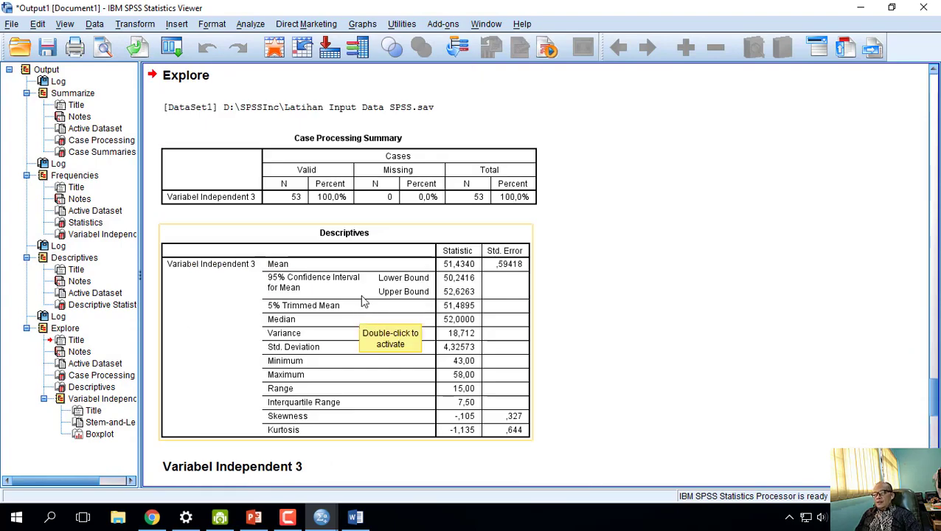
pyautogui.scroll(-3, 362, 320)
pyautogui.scroll(-2, 367, 318)
pyautogui.scroll(2, 366, 317)
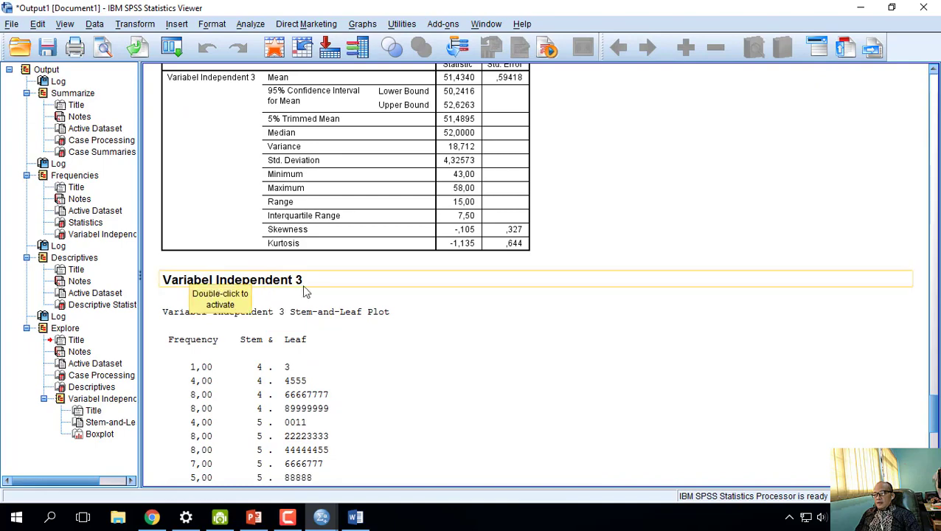
pyautogui.click(449, 372)
pyautogui.scroll(-4, 457, 379)
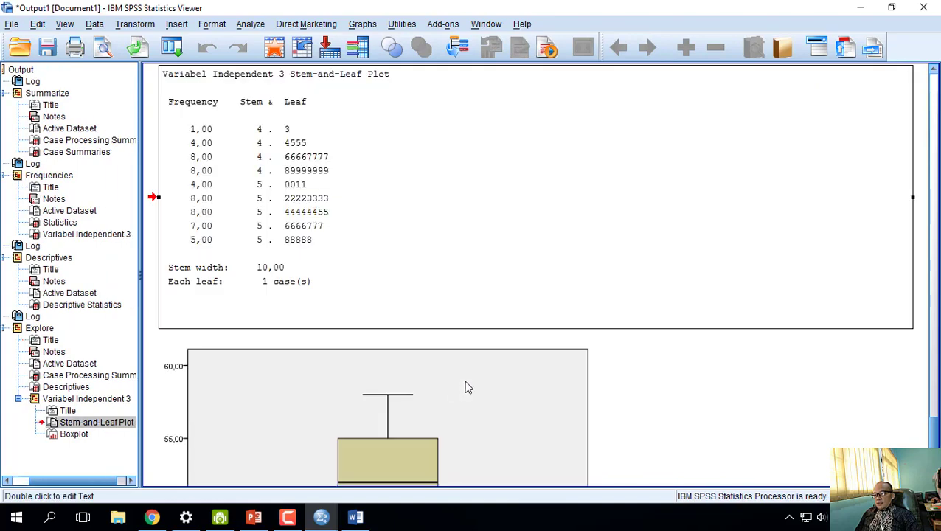
pyautogui.scroll(-2, 538, 372)
pyautogui.scroll(4, 545, 365)
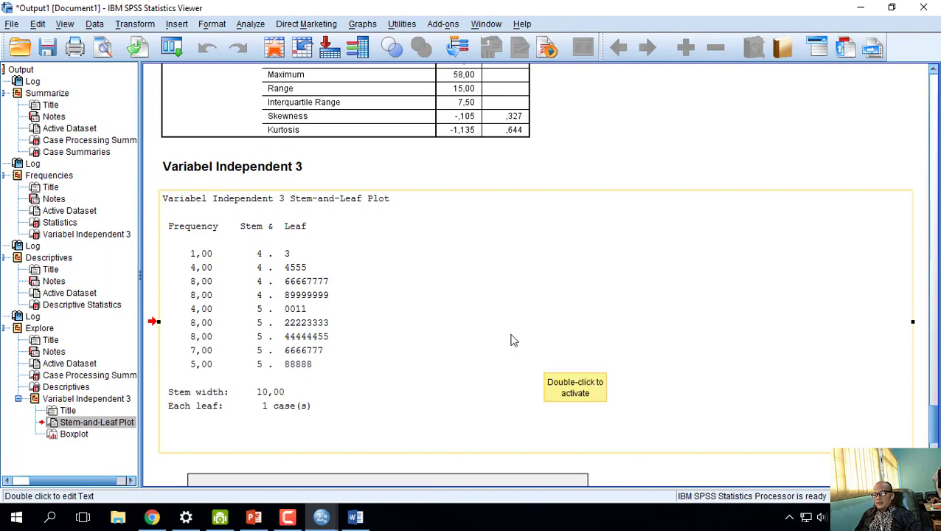
pyautogui.scroll(-5, 487, 321)
pyautogui.scroll(-3, 487, 325)
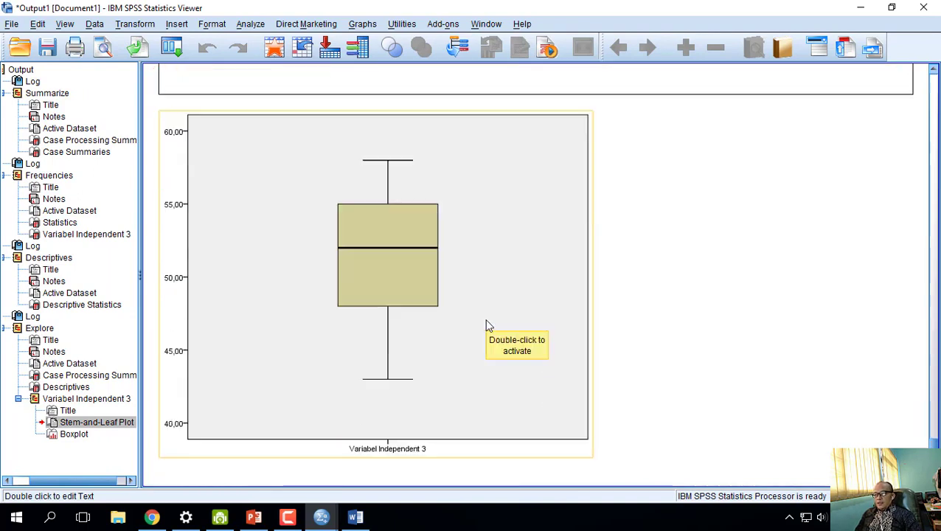
# - Copy the Explore Descriptives table for Variabel Independent 3 as Image (JPG, PNG) only and paste it into the Word document below the transposed table
pyautogui.scroll(12, 486, 325)
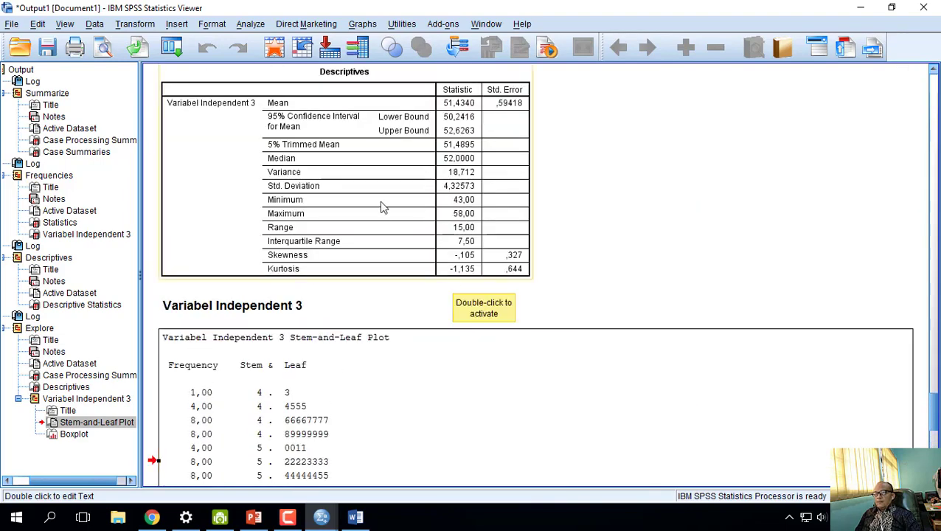
pyautogui.scroll(3, 382, 205)
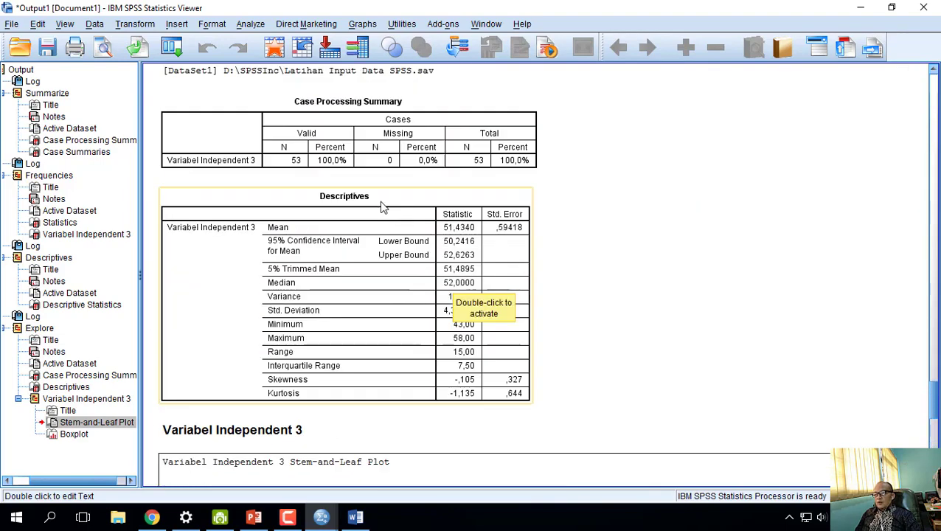
pyautogui.rightClick(388, 274)
pyautogui.rightClick(368, 269)
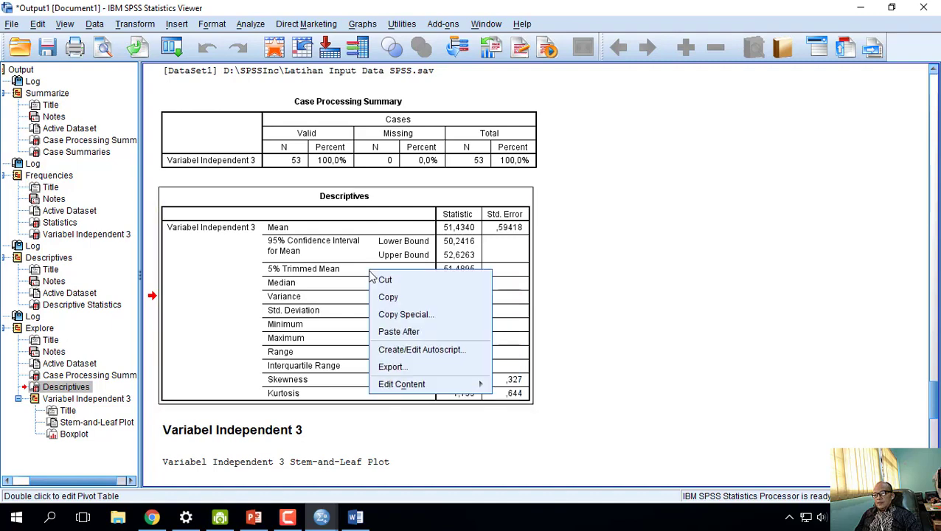
pyautogui.click(392, 317)
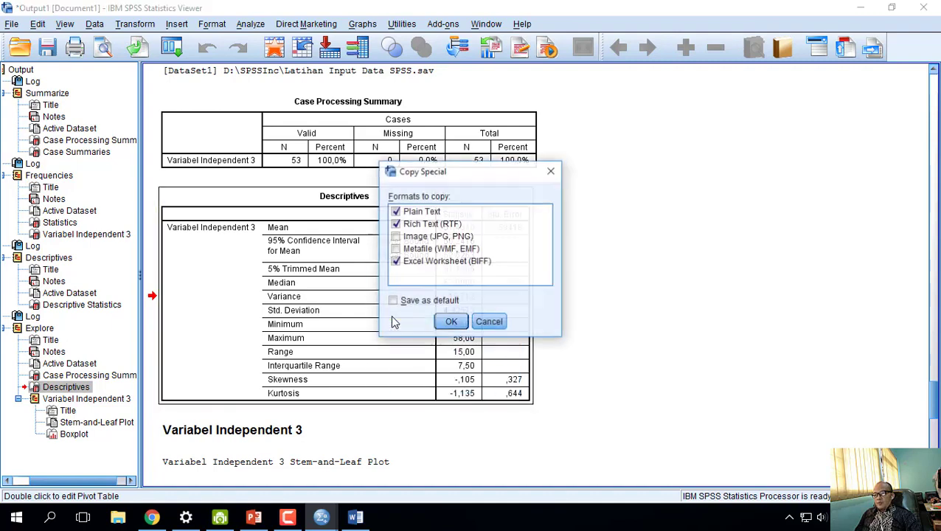
pyautogui.click(396, 261)
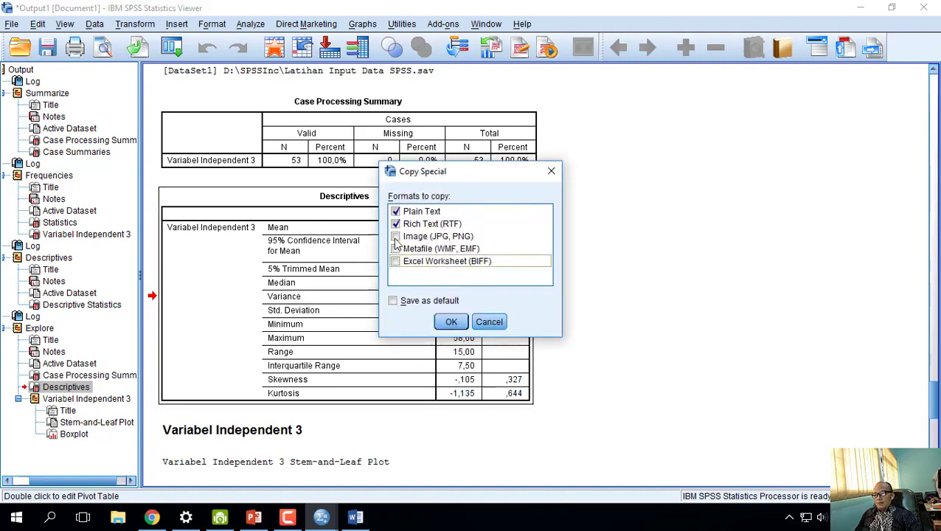
pyautogui.click(396, 236)
pyautogui.click(396, 223)
pyautogui.click(396, 211)
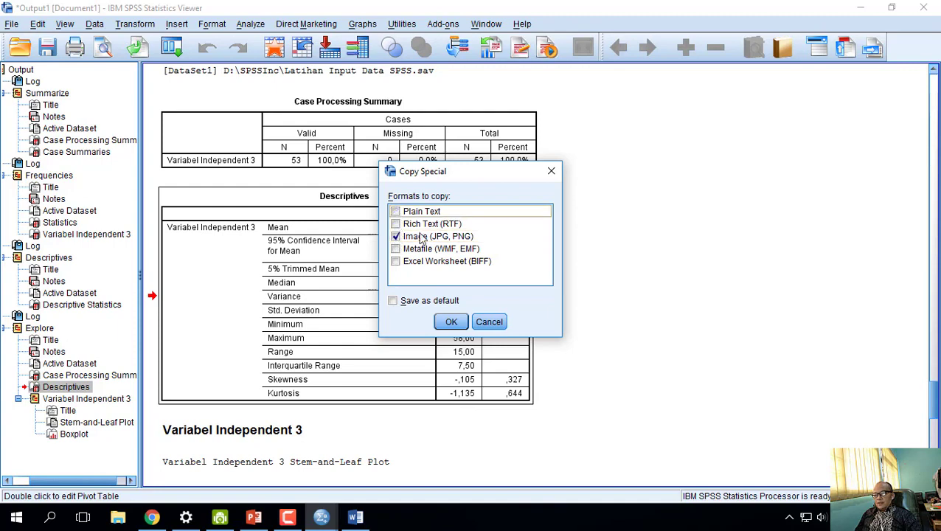
pyautogui.click(451, 323)
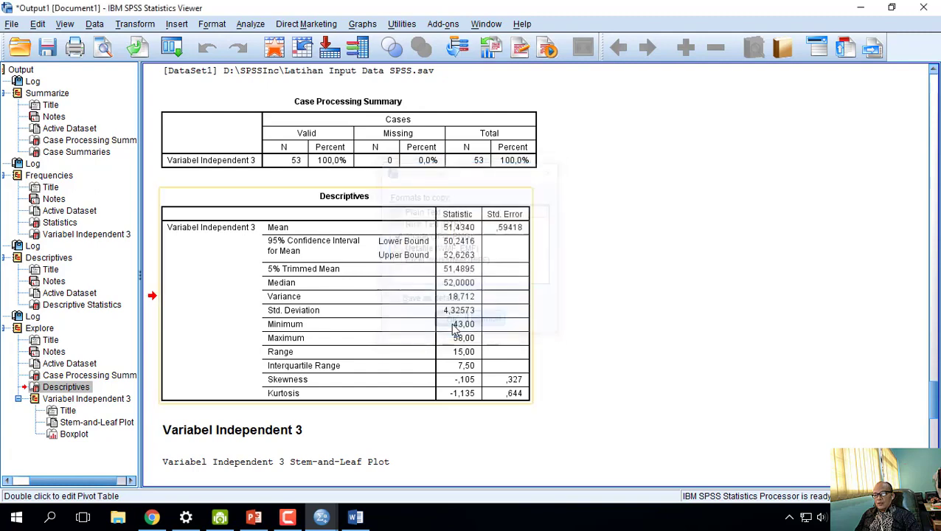
pyautogui.click(355, 517)
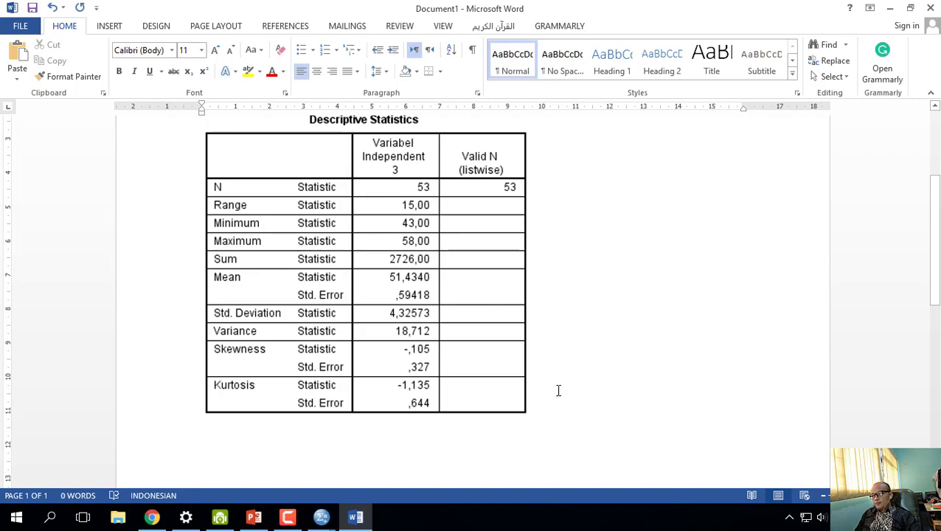
pyautogui.click(18, 54)
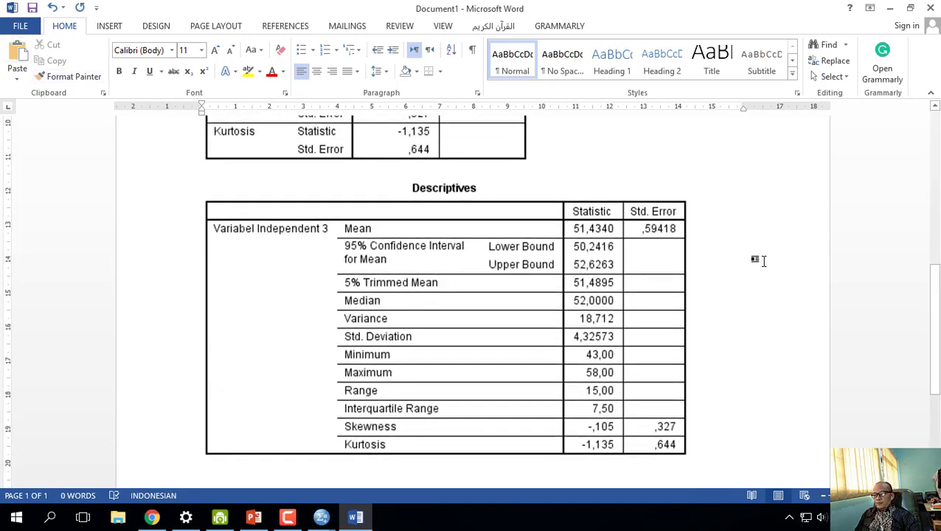
# - Compare the pasted Explore Descriptives table with the two Descriptive Statistics tables above it, checking which statistics each one reports
pyautogui.scroll(5, 553, 301)
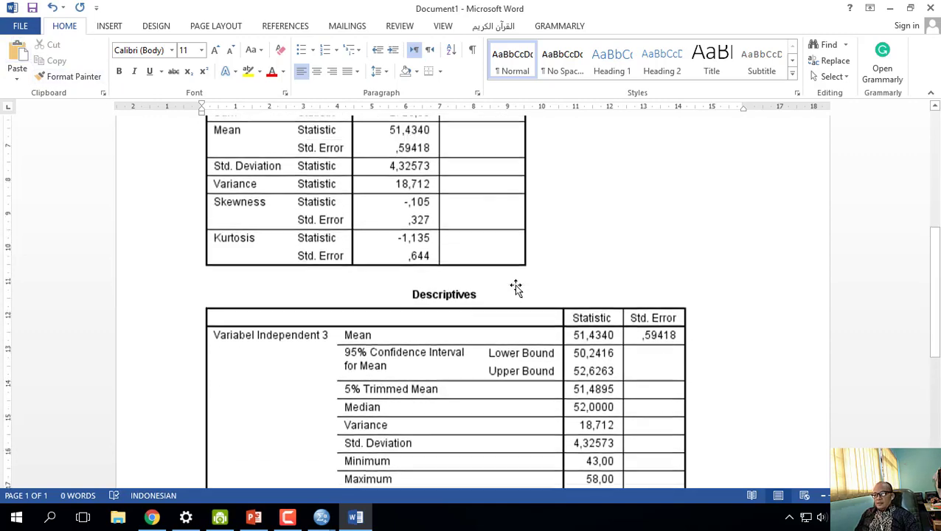
pyautogui.scroll(3, 515, 287)
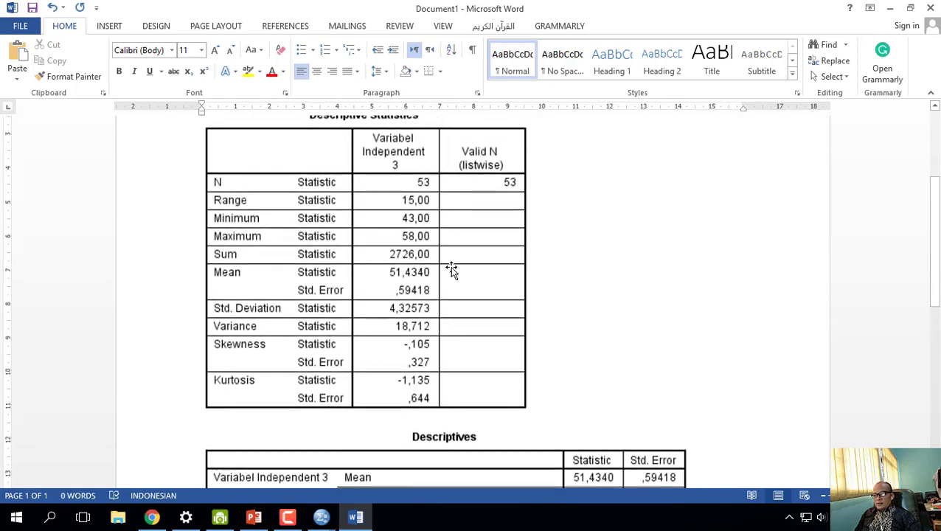
pyautogui.scroll(-10, 496, 270)
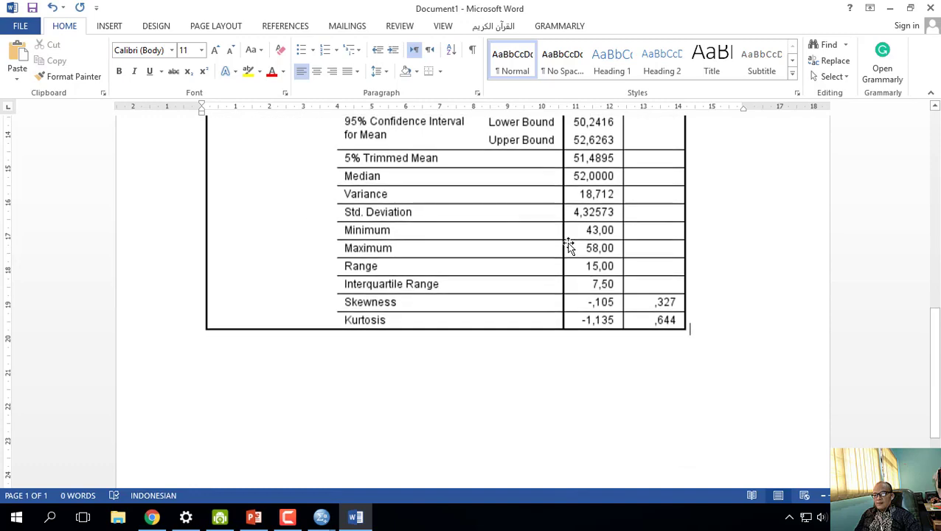
pyautogui.scroll(7, 569, 245)
pyautogui.scroll(-5, 569, 244)
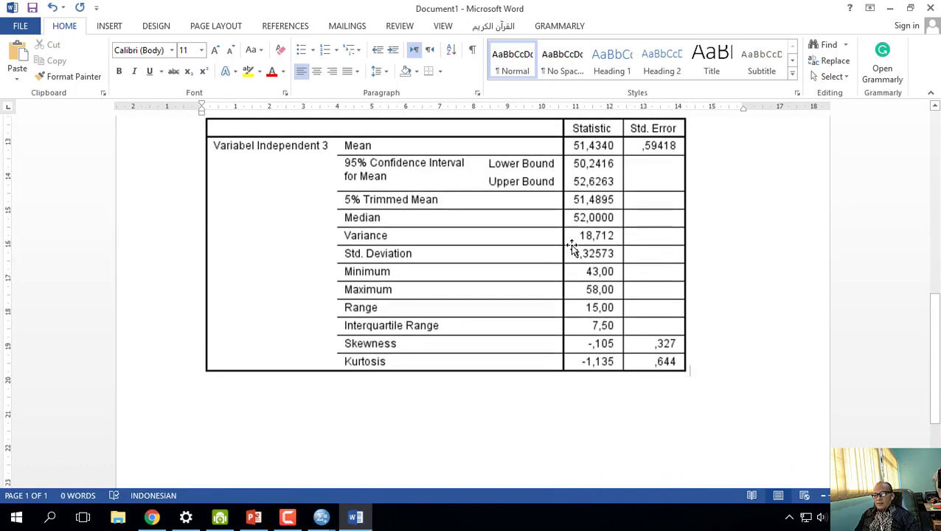
pyautogui.scroll(8, 570, 244)
pyautogui.scroll(-4, 571, 245)
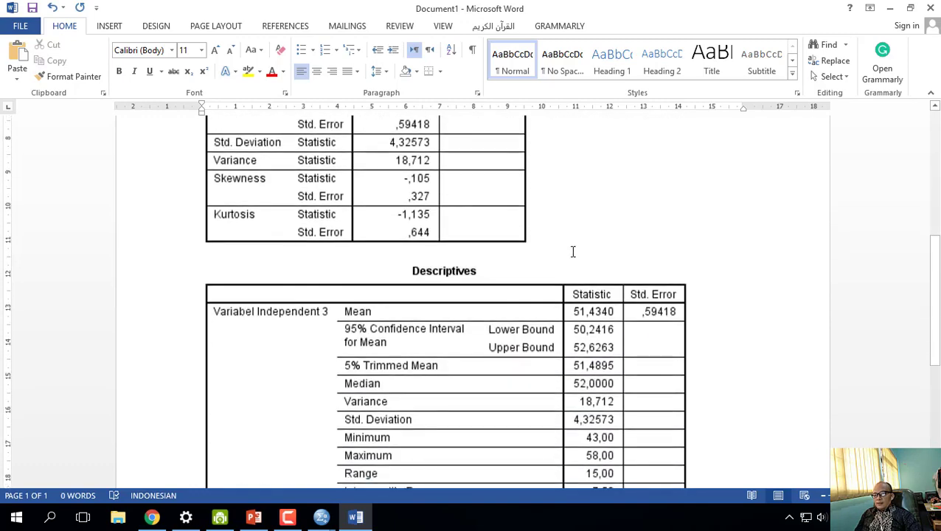
pyautogui.scroll(-4, 571, 253)
pyautogui.scroll(13, 572, 253)
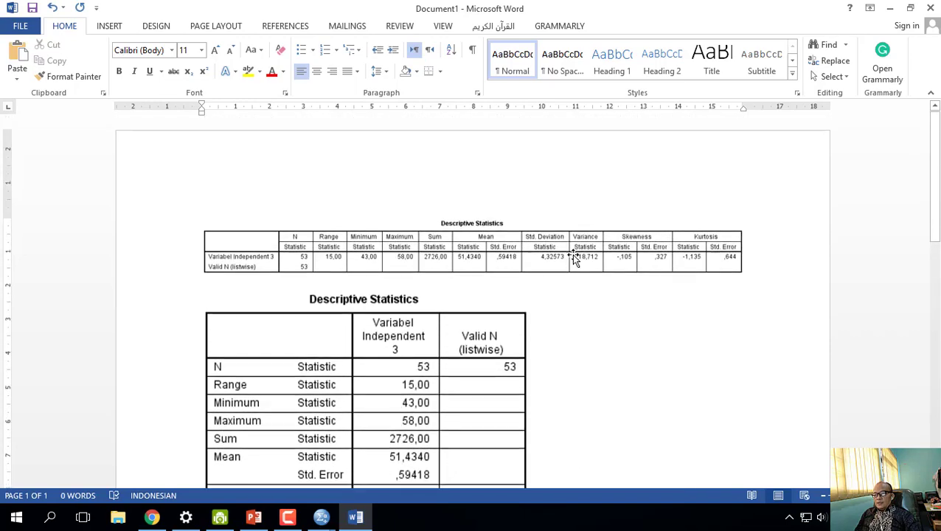
pyautogui.scroll(-12, 573, 254)
pyautogui.scroll(4, 576, 259)
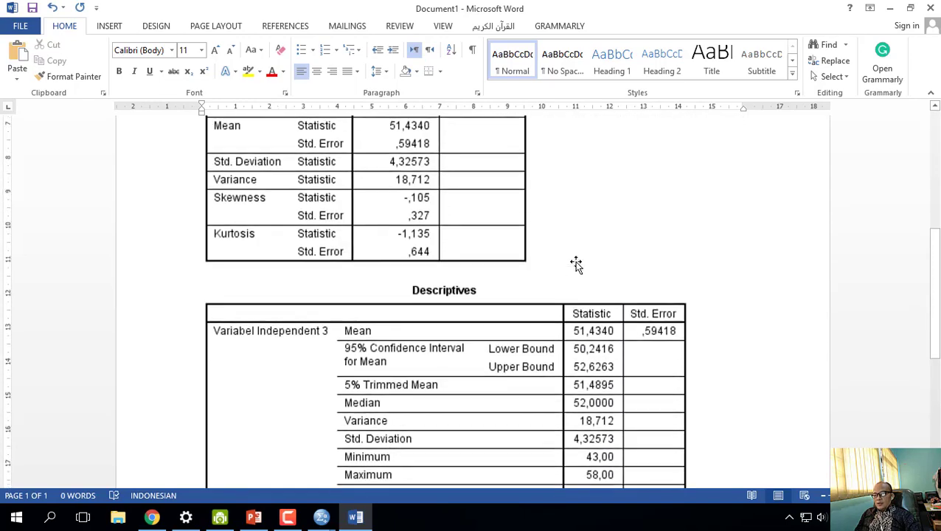
pyautogui.scroll(8, 576, 264)
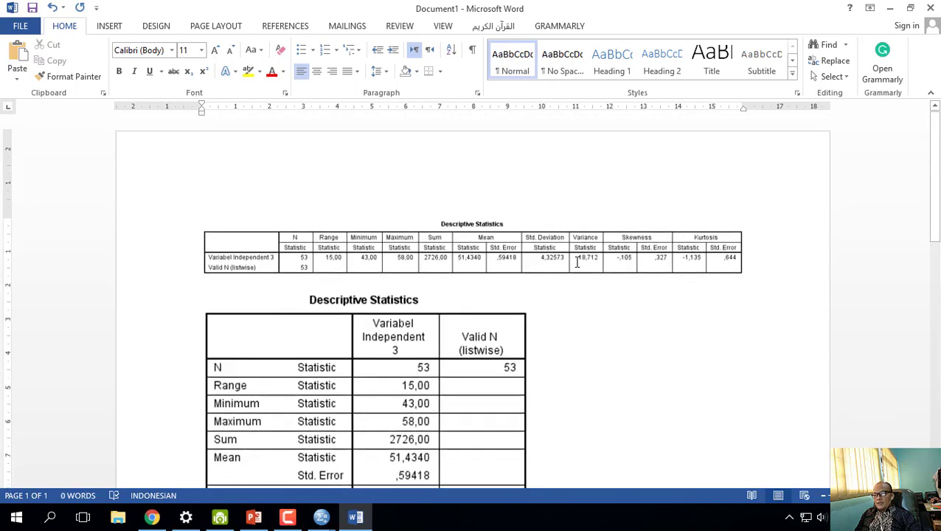
pyautogui.scroll(-2, 573, 298)
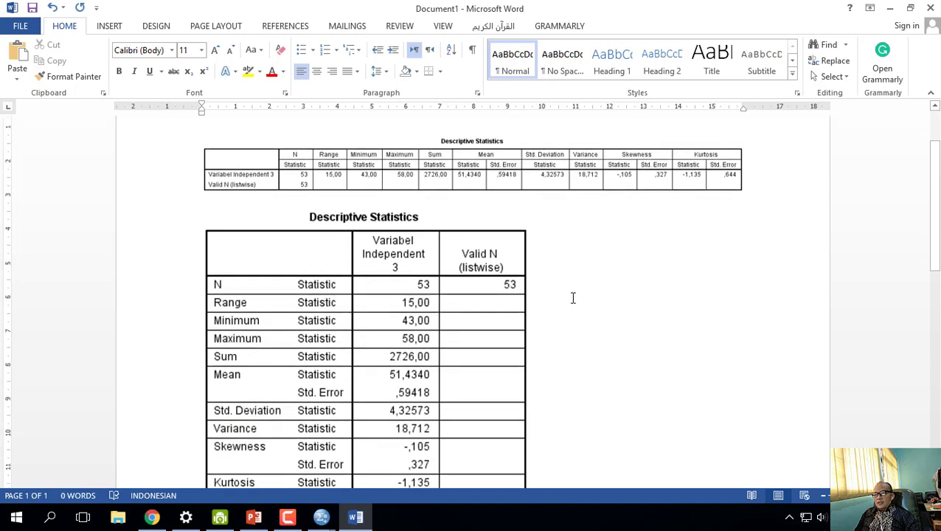
pyautogui.scroll(-3, 573, 298)
pyautogui.scroll(3, 505, 279)
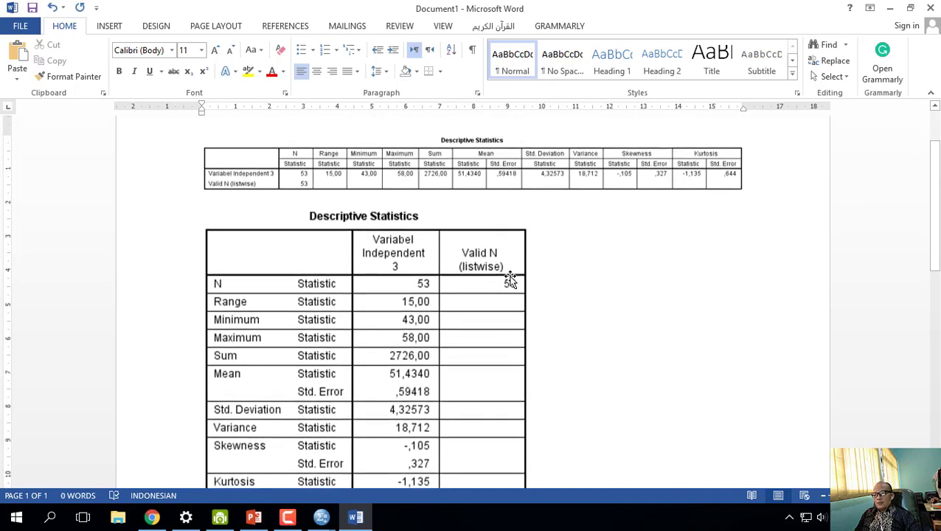
pyautogui.scroll(-6, 590, 318)
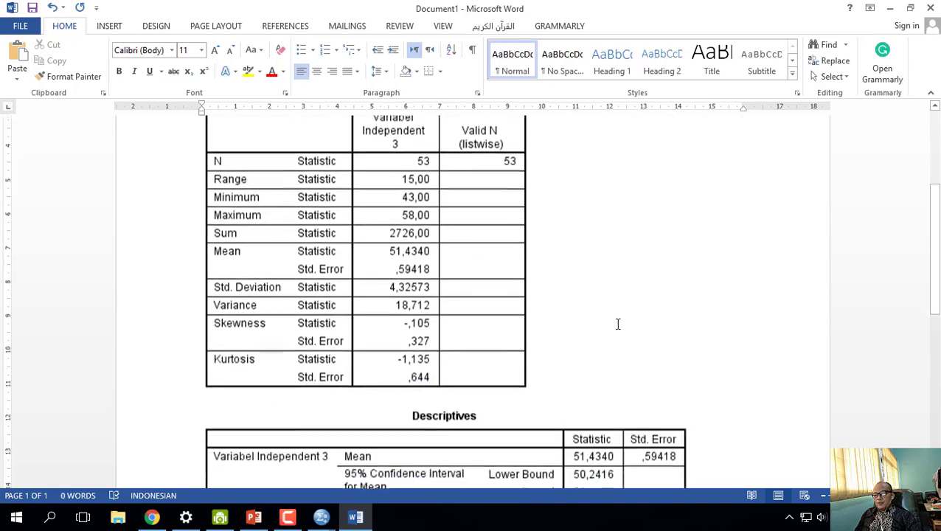
pyautogui.click(627, 350)
pyautogui.scroll(-3, 737, 310)
pyautogui.scroll(-3, 750, 307)
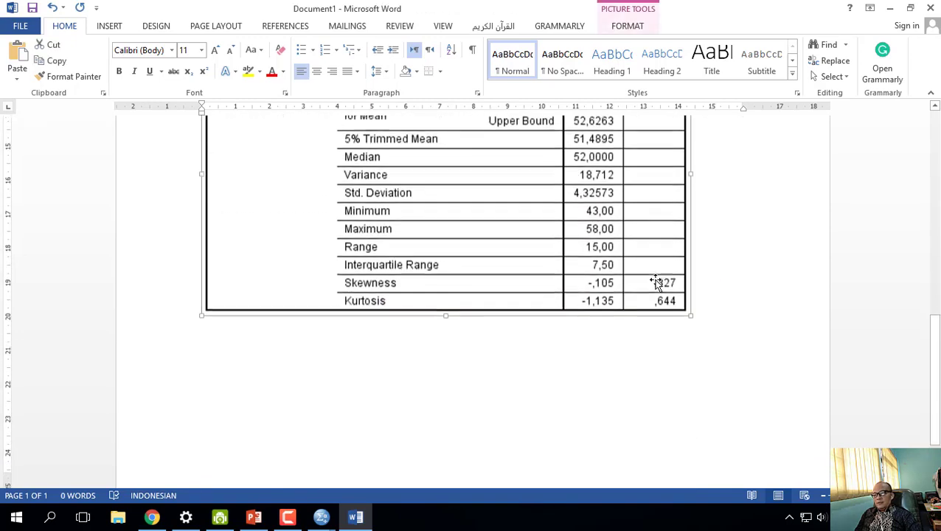
# - Switch back to the SPSS output and examine the boxplot of Variabel Independent 3
pyautogui.moveTo(353, 509)
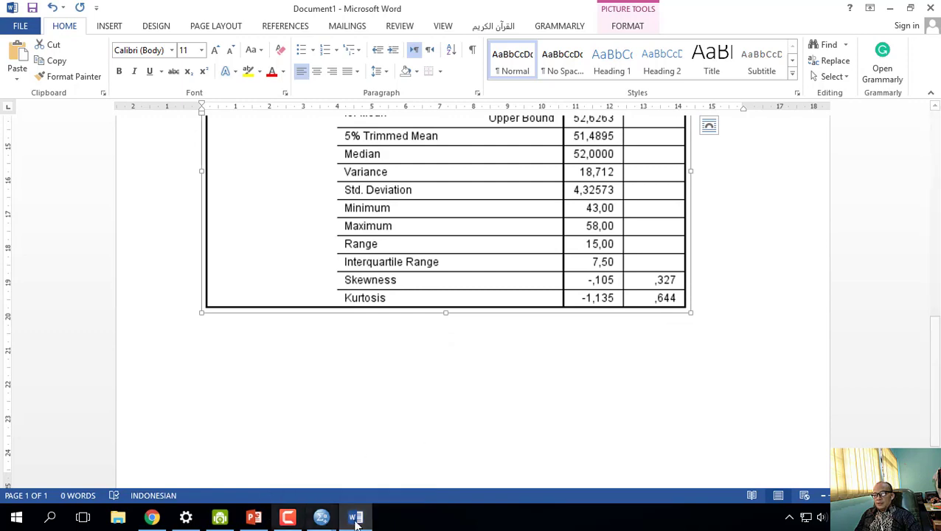
pyautogui.click(321, 517)
pyautogui.click(290, 473)
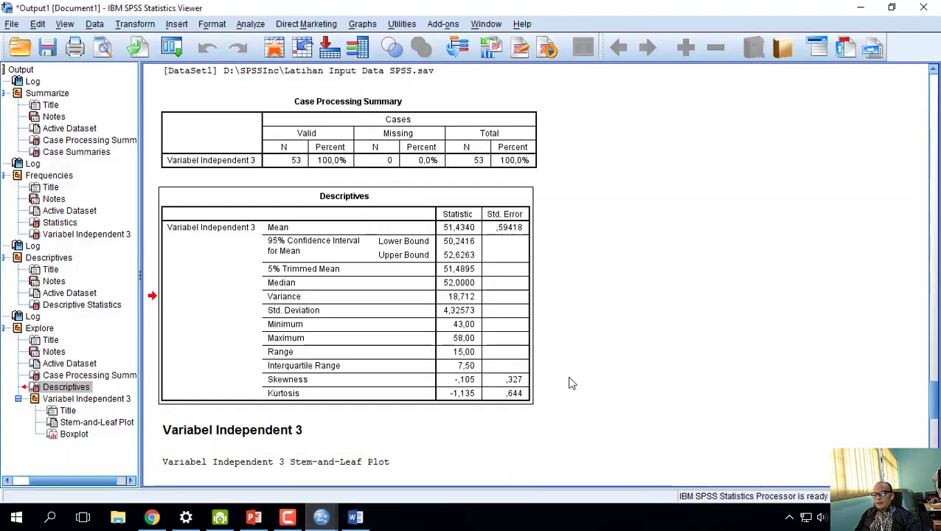
pyautogui.scroll(-10, 558, 375)
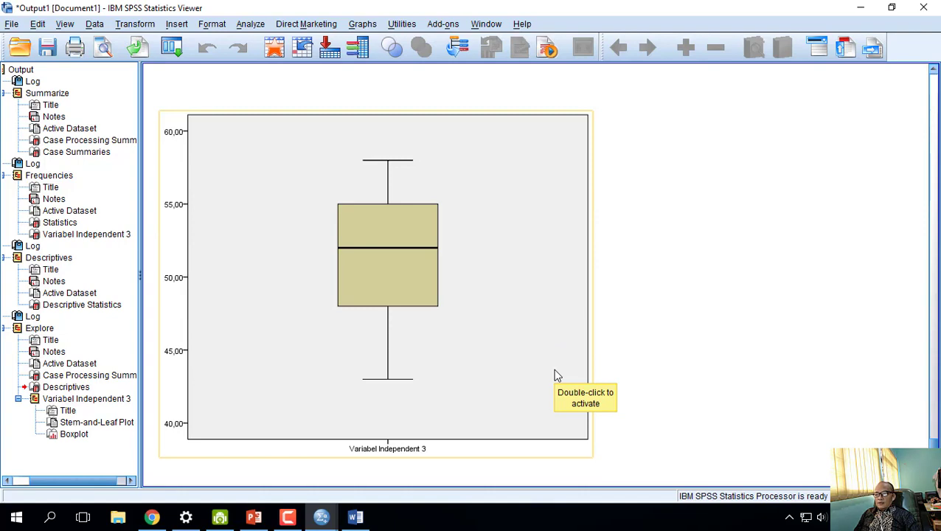
pyautogui.click(660, 369)
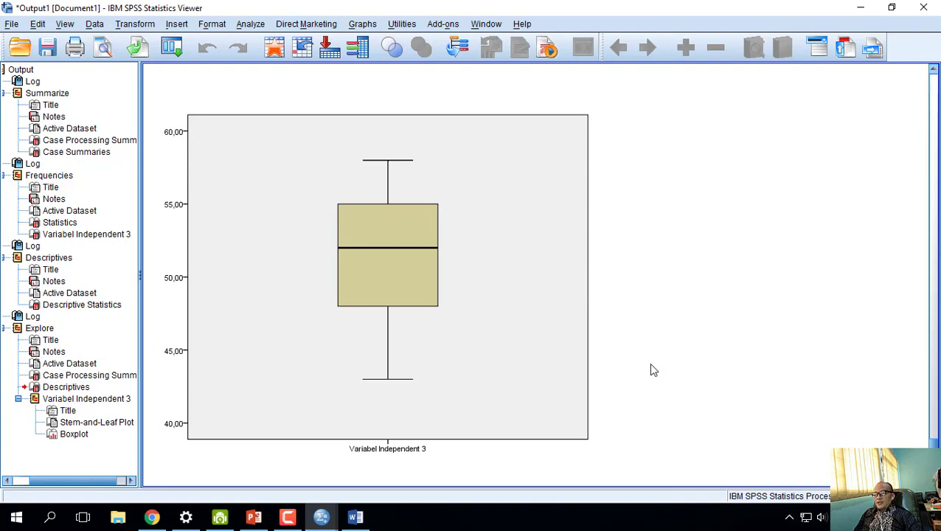
pyautogui.click(589, 358)
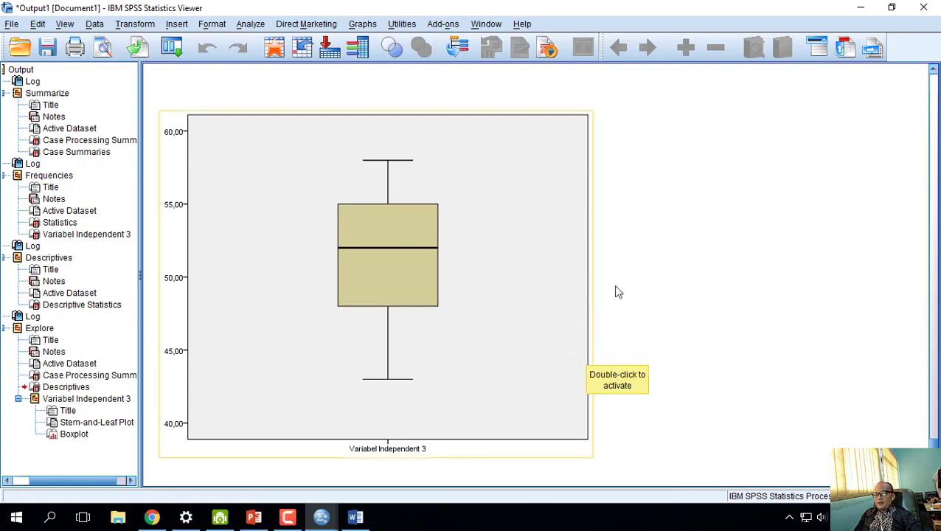
pyautogui.click(678, 297)
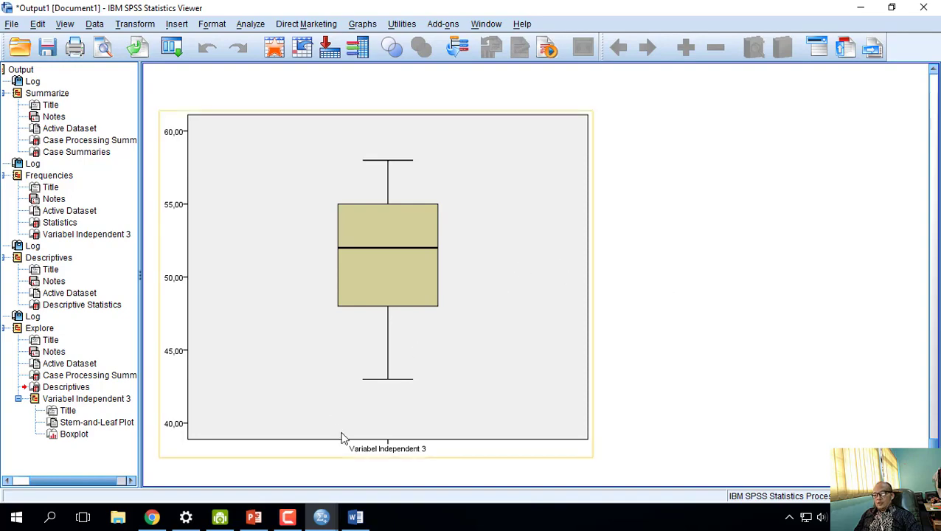
# - Switch to the SPSS data editor with Latihan Input Data SPSS.sav and open the Explore analysis again
pyautogui.click(319, 520)
pyautogui.click(363, 476)
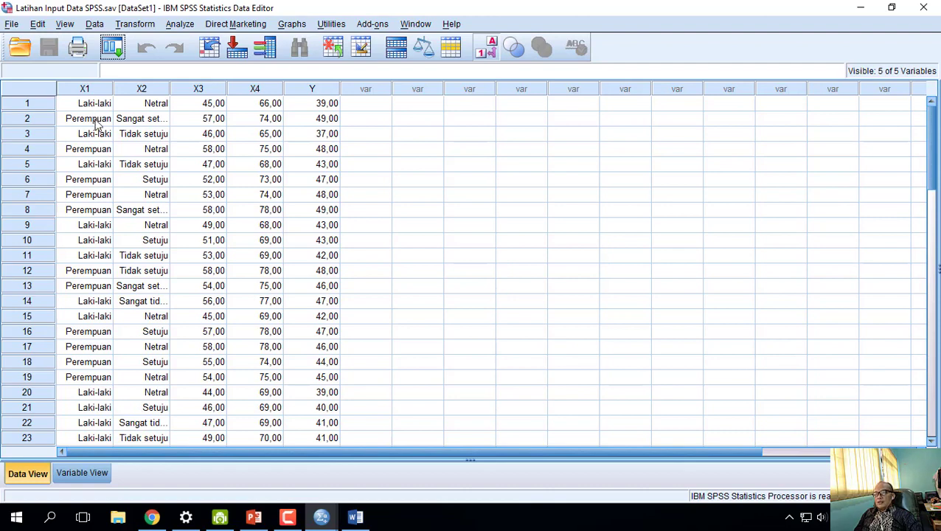
pyautogui.click(182, 25)
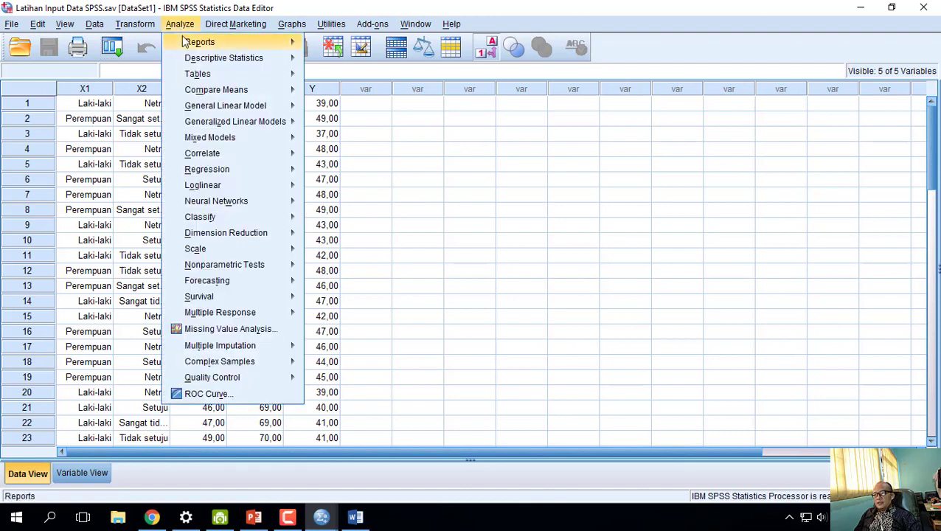
pyautogui.moveTo(185, 43)
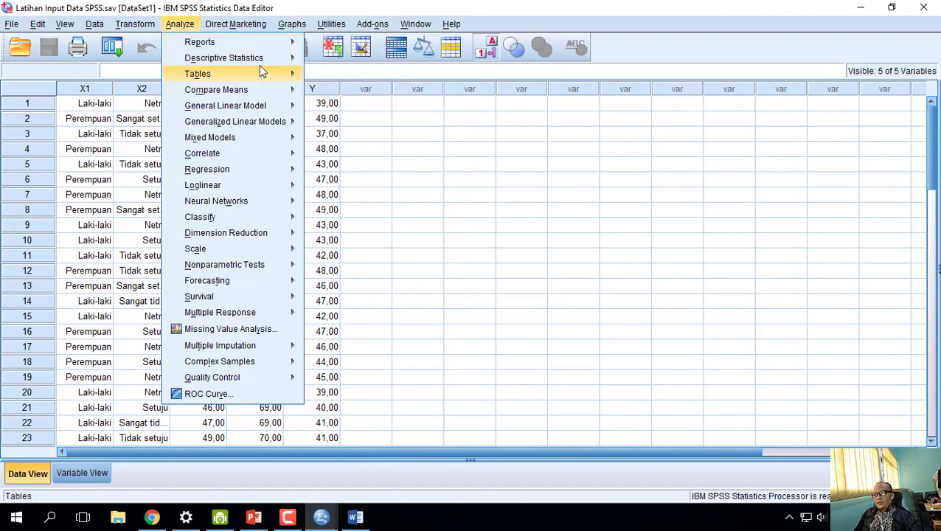
pyautogui.moveTo(256, 64)
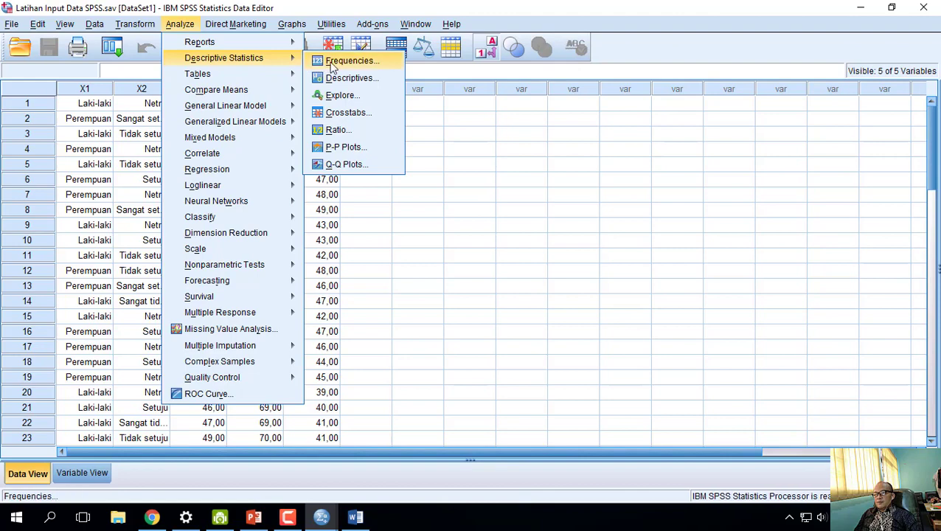
pyautogui.click(338, 95)
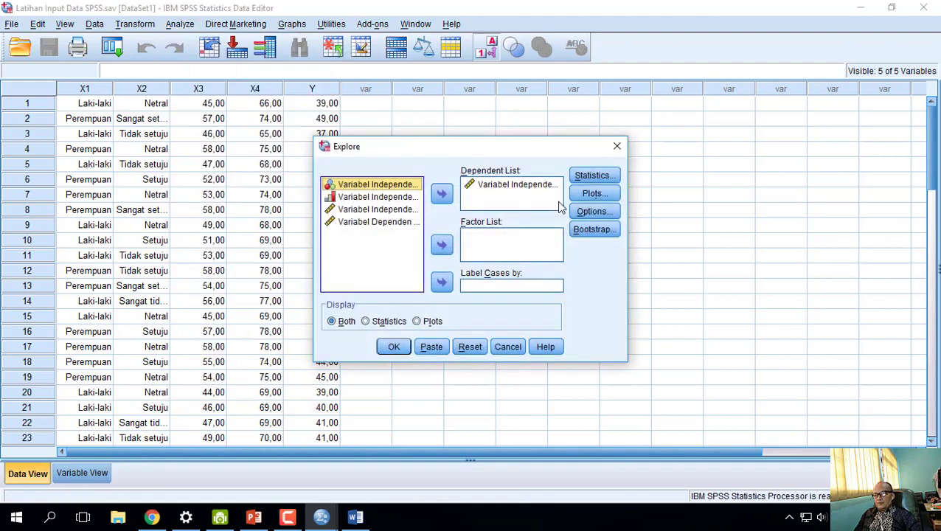
# - Take Variabel Independent 3 [X3] out of the Explore dependent list and put it back in
pyautogui.click(520, 191)
pyautogui.click(441, 193)
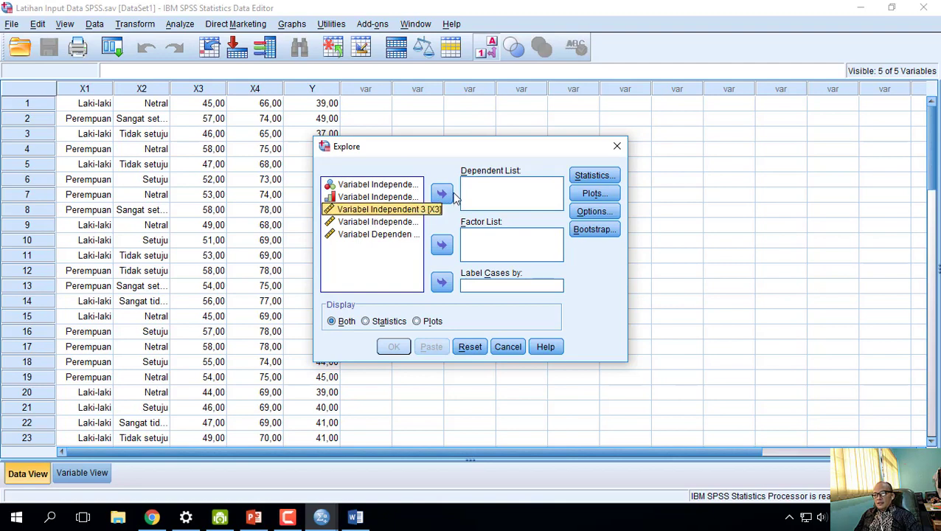
pyautogui.click(442, 193)
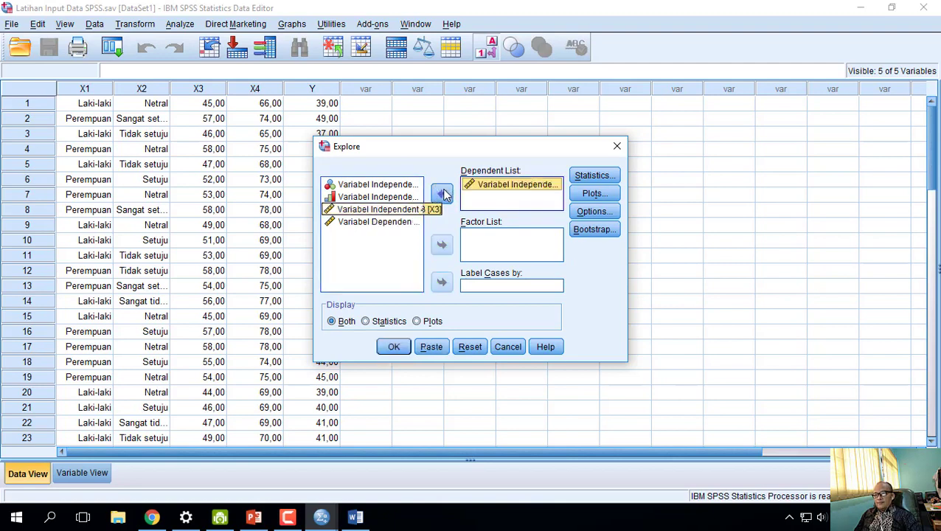
# - Add Variabel Independent 1 [X1] as the Explore factor and run the analysis
pyautogui.click(404, 190)
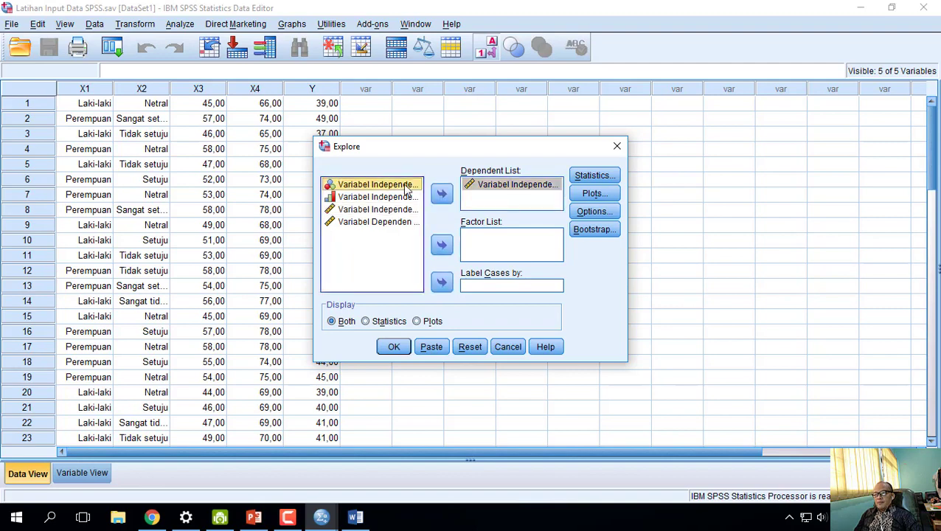
pyautogui.click(442, 246)
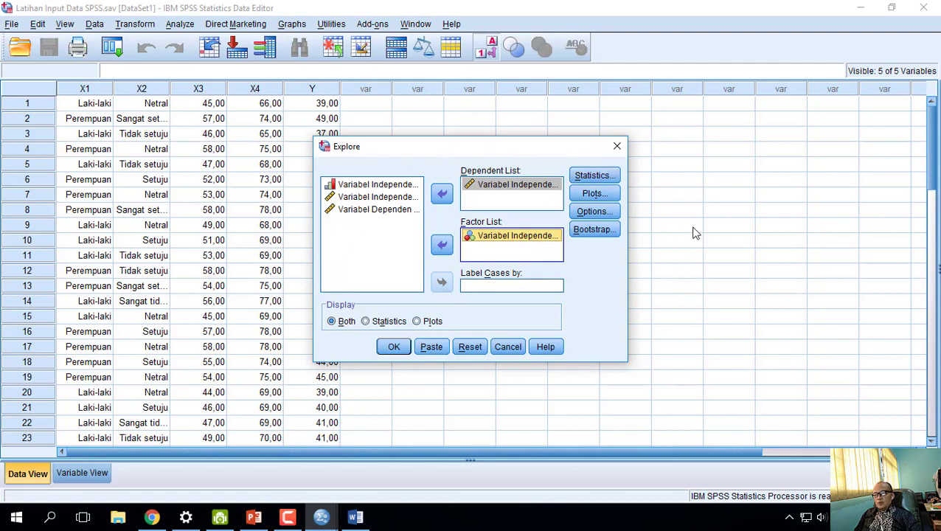
pyautogui.click(398, 347)
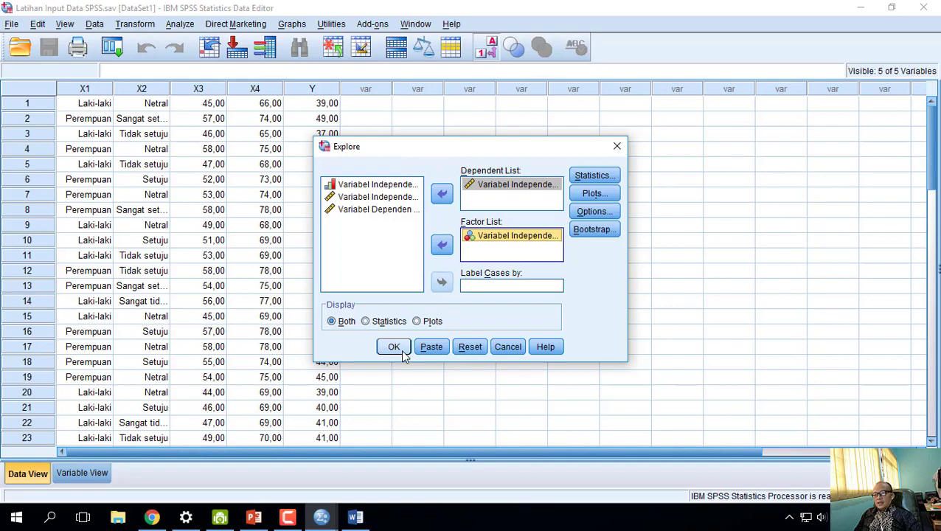
# - Examine the new Case Processing Summary and Descriptives tables, comparing the Laki-laki and Perempuan groups
pyautogui.scroll(-5, 501, 303)
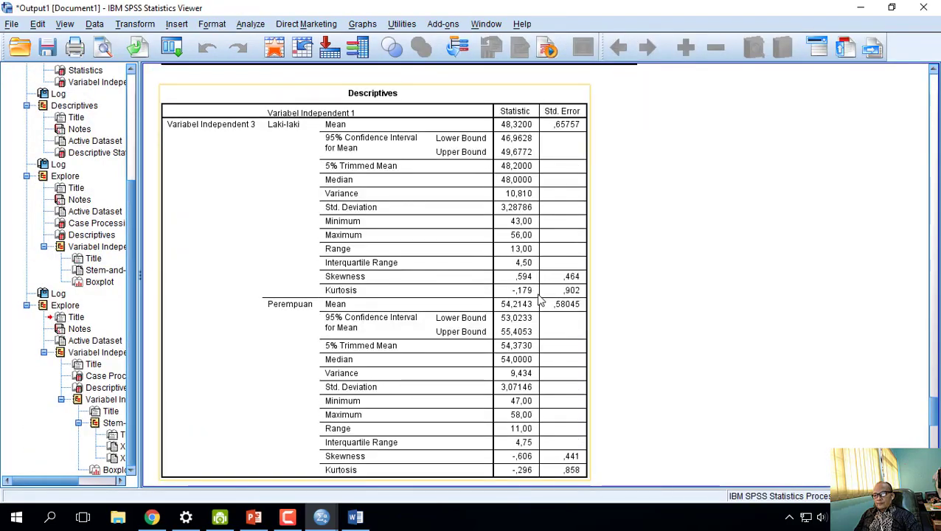
pyautogui.scroll(3, 541, 303)
pyautogui.scroll(-3, 542, 302)
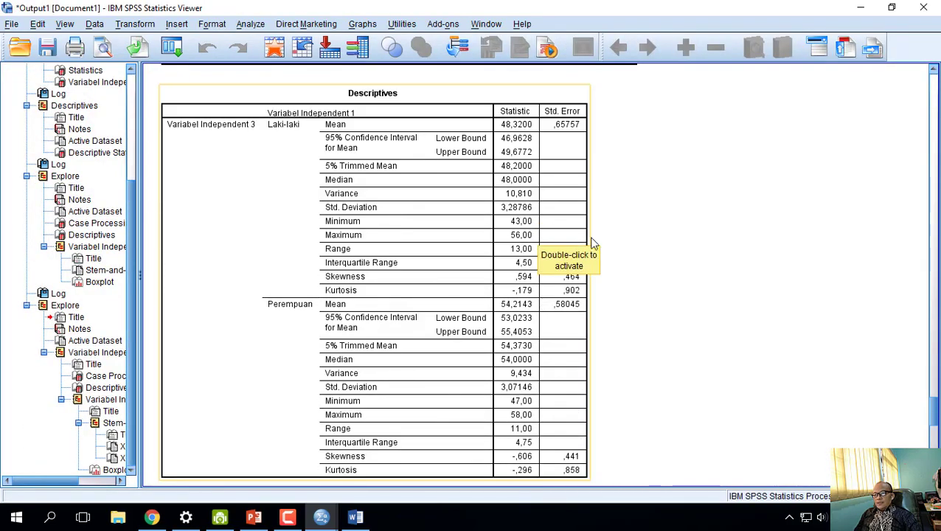
pyautogui.scroll(3, 592, 243)
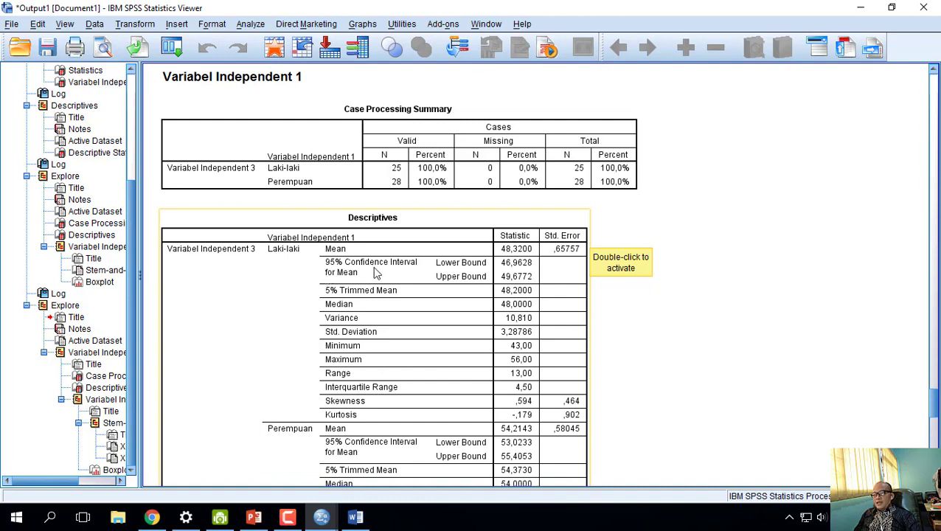
pyautogui.scroll(-2, 374, 273)
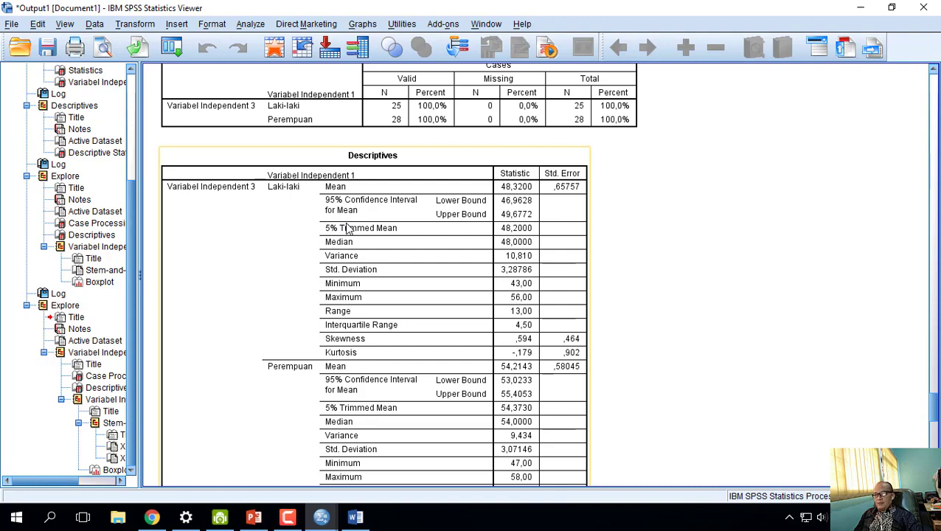
pyautogui.scroll(-3, 343, 249)
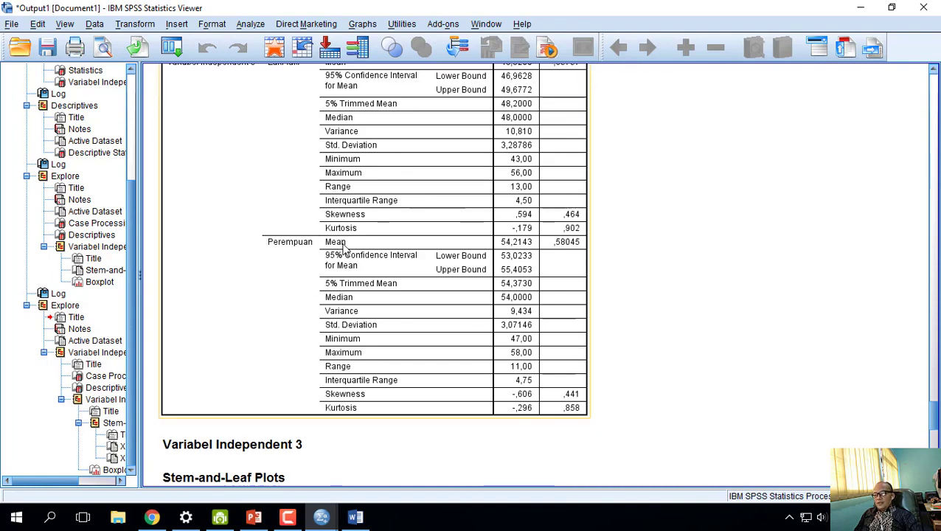
pyautogui.scroll(4, 369, 243)
pyautogui.scroll(-2, 384, 247)
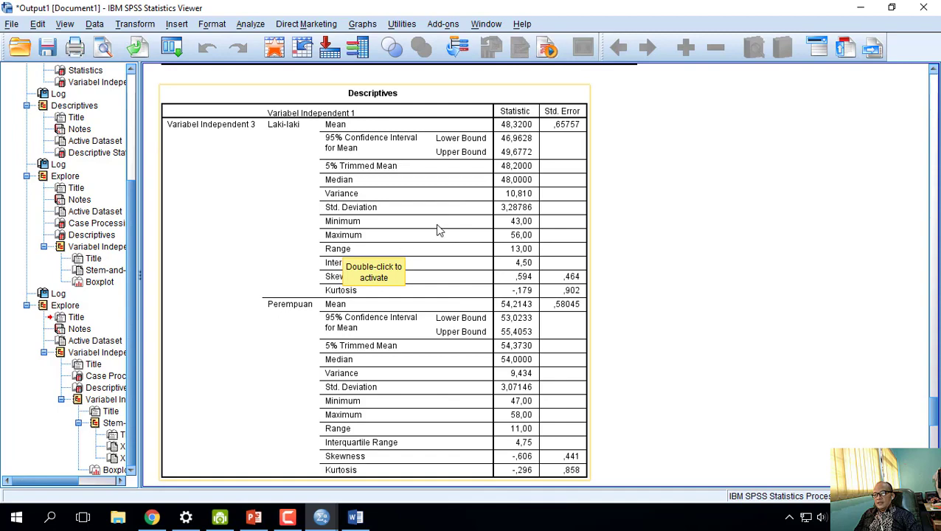
# - Copy the grouped Descriptives table with Copy Special, using only the Image (JPG, PNG) format
pyautogui.rightClick(436, 230)
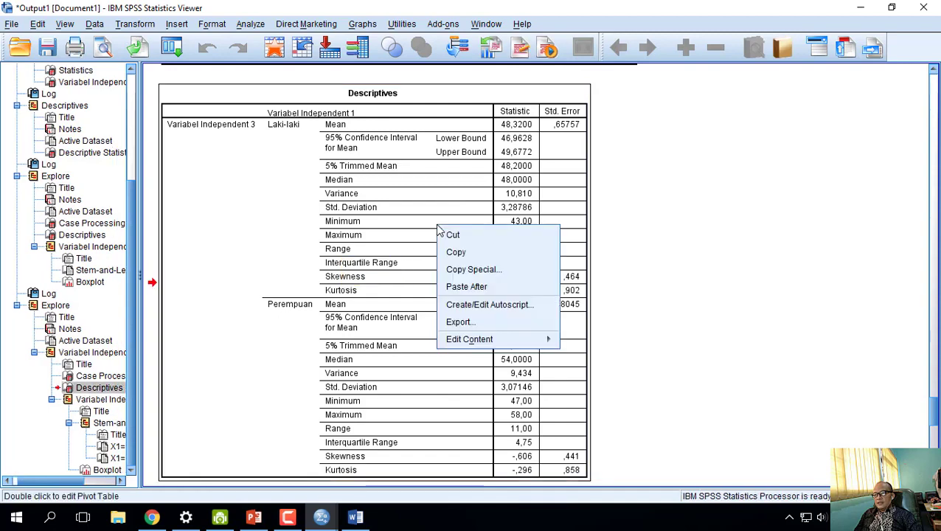
pyautogui.click(452, 270)
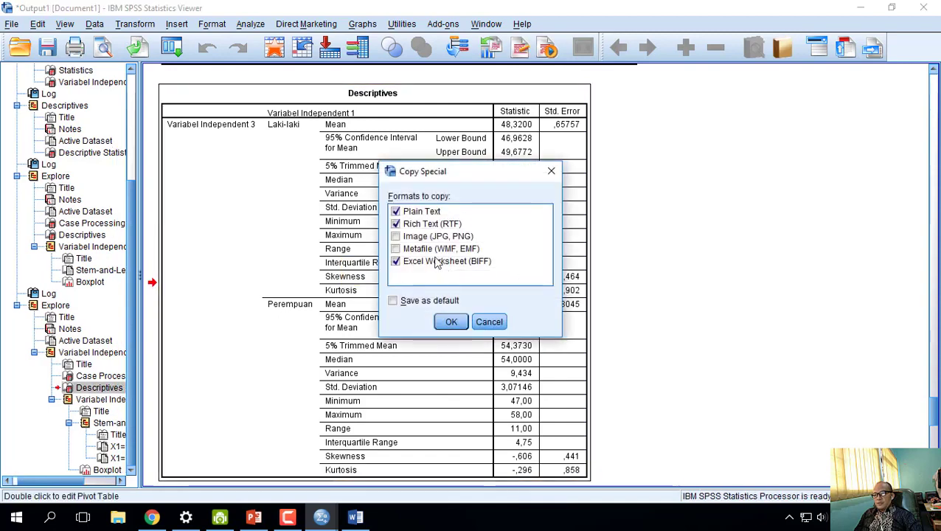
pyautogui.click(395, 261)
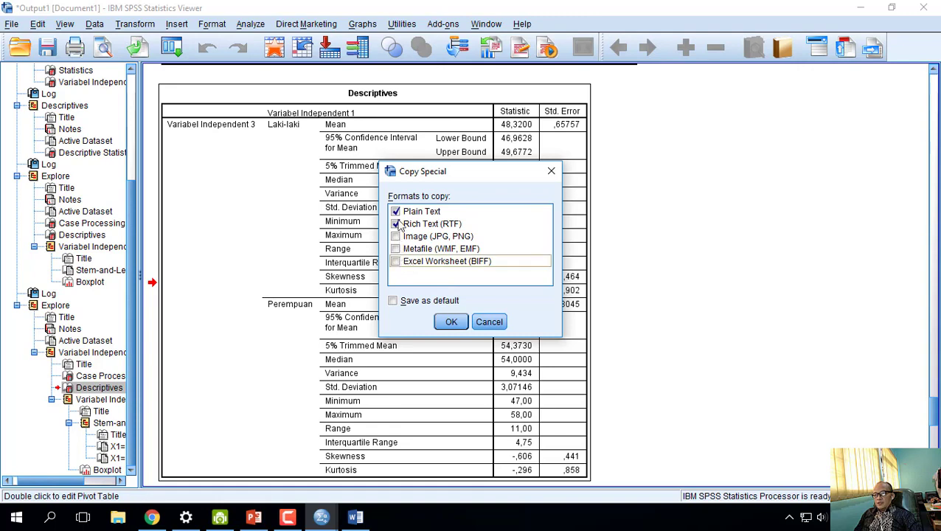
pyautogui.click(395, 224)
pyautogui.click(396, 211)
pyautogui.click(396, 236)
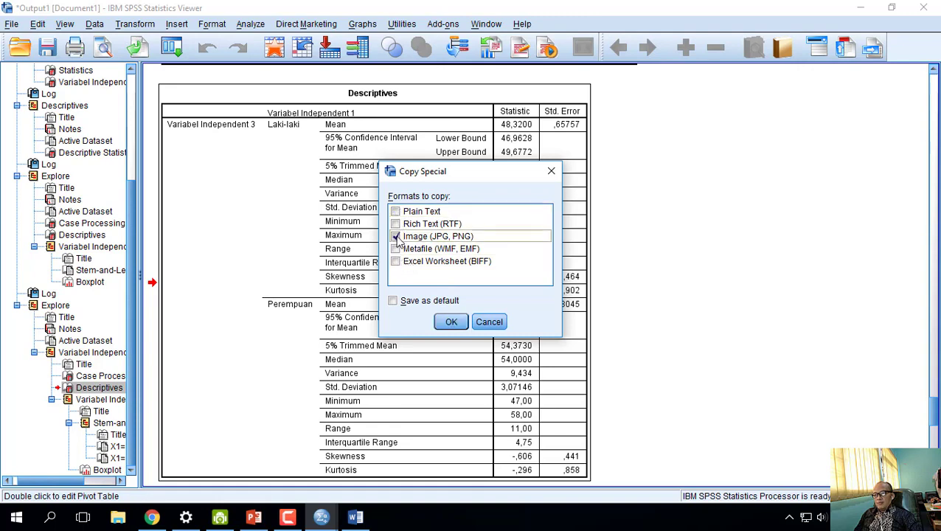
pyautogui.click(452, 325)
# - Switch to the Word document and paste the copied table image after the existing Explore Descriptives table
pyautogui.click(355, 516)
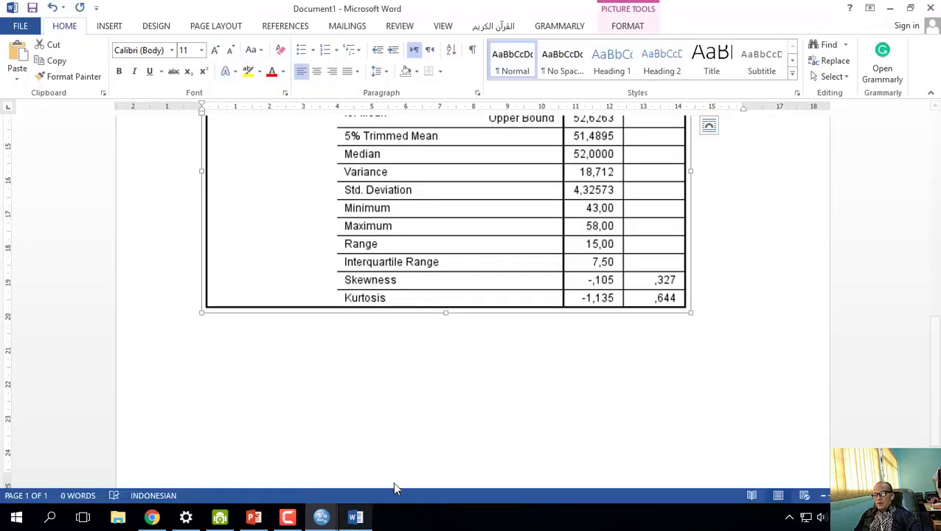
pyautogui.scroll(-3, 458, 436)
pyautogui.click(730, 243)
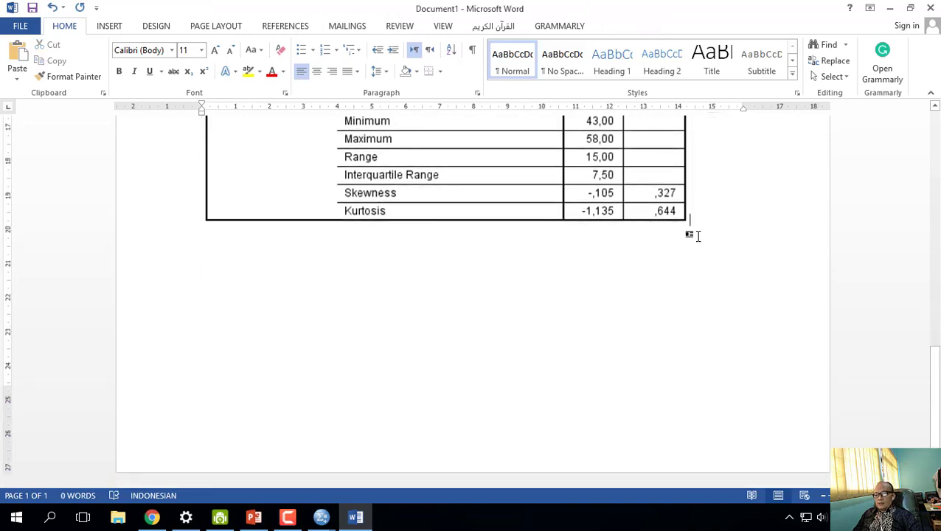
pyautogui.hotkey('ctrl', 'v')
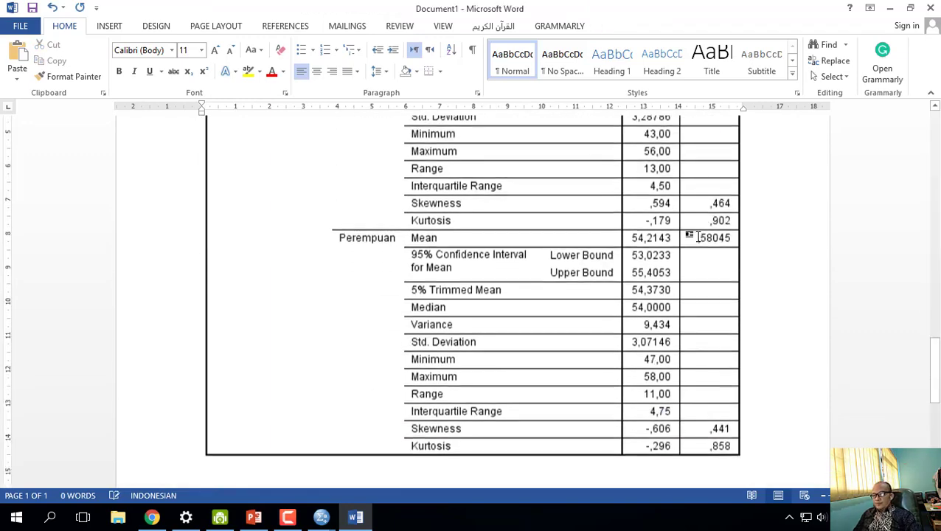
# - Compare the ungrouped Descriptives table with the pasted one split into Laki-laki and Perempuan, checking the statistics of each group
pyautogui.scroll(4, 544, 306)
pyautogui.scroll(10, 545, 306)
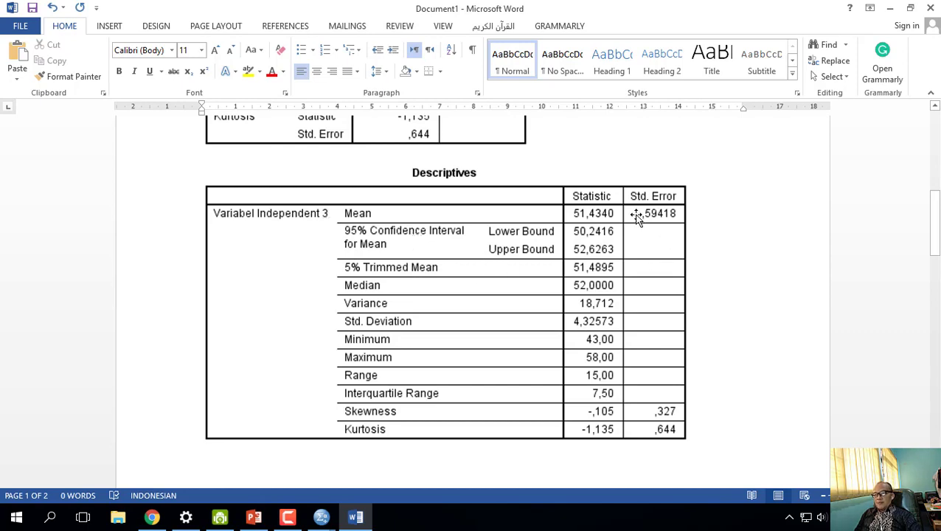
pyautogui.scroll(-15, 643, 329)
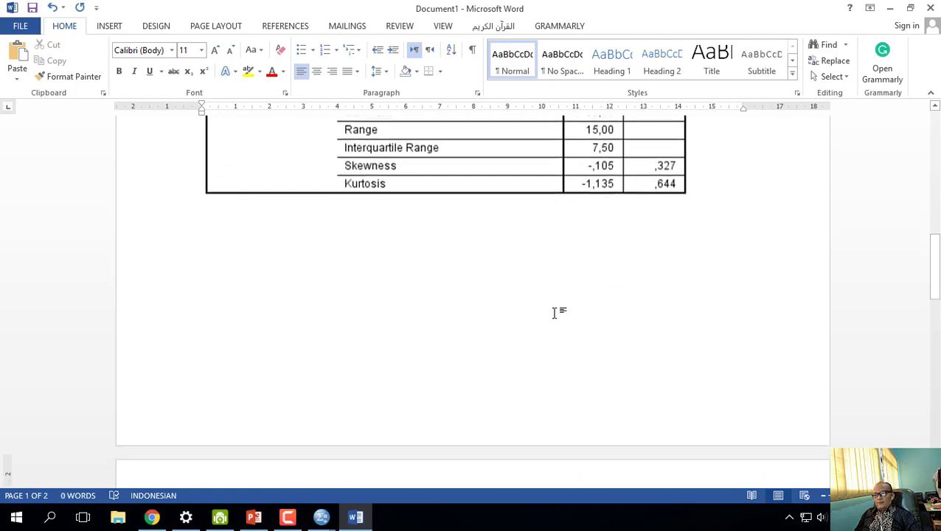
pyautogui.scroll(-2, 526, 319)
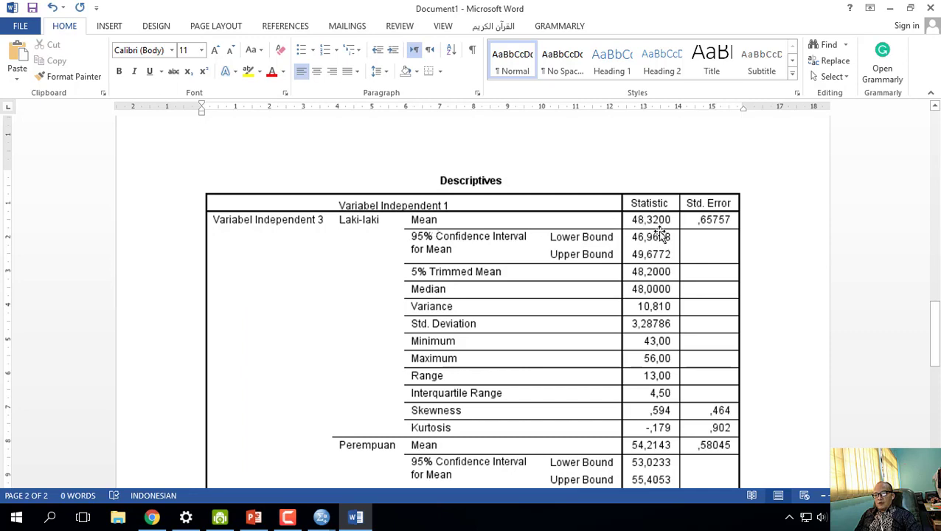
pyautogui.scroll(-1, 487, 309)
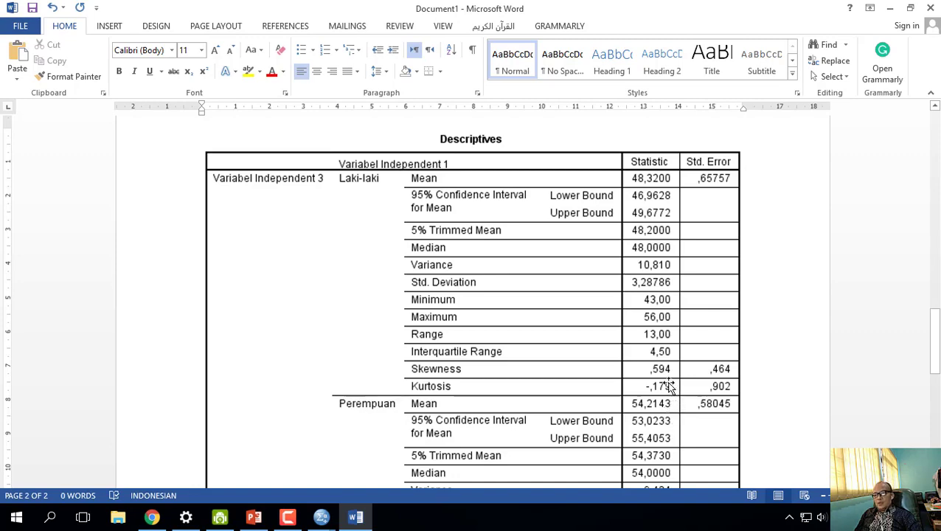
pyautogui.scroll(-4, 660, 387)
pyautogui.scroll(5, 649, 380)
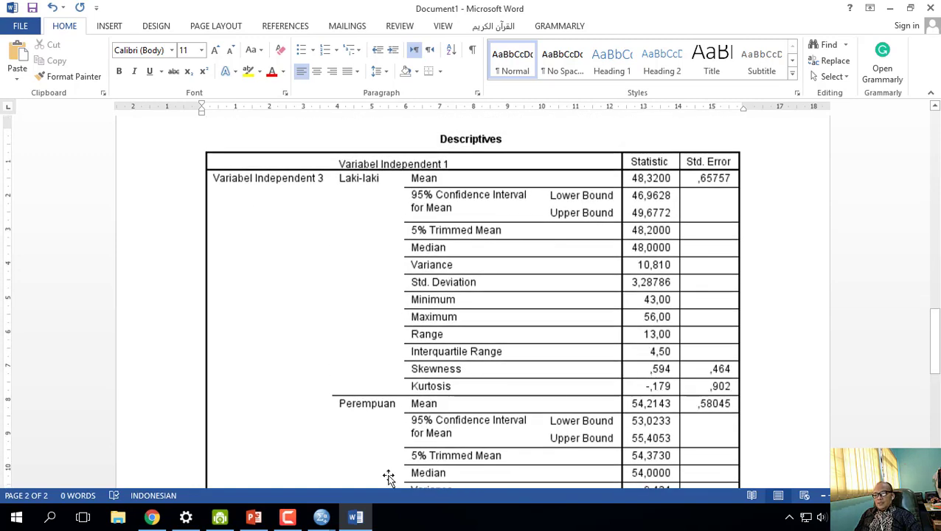
# - Switch back to the SPSS output and examine the stem-and-leaf plots and boxplots of Variabel Independent 3 for Laki-laki and Perempuan
pyautogui.moveTo(320, 524)
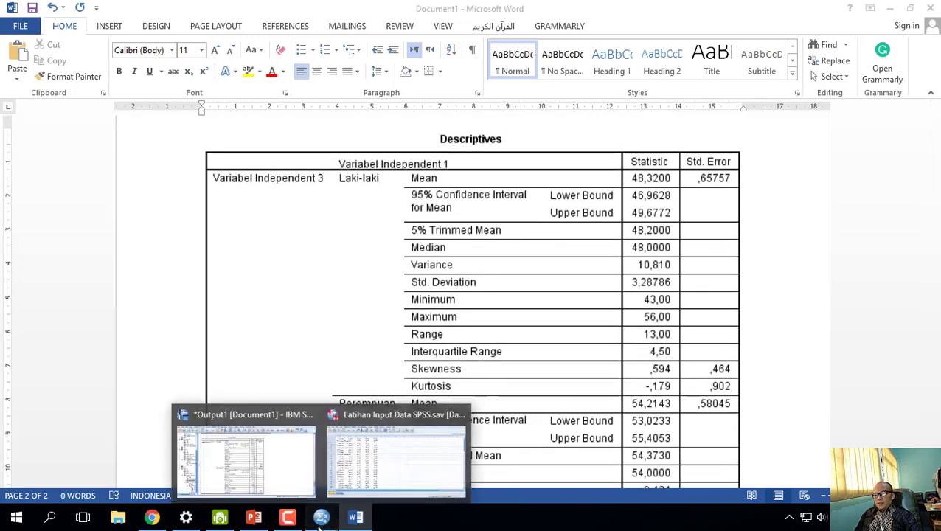
pyautogui.click(300, 483)
pyautogui.scroll(-12, 743, 381)
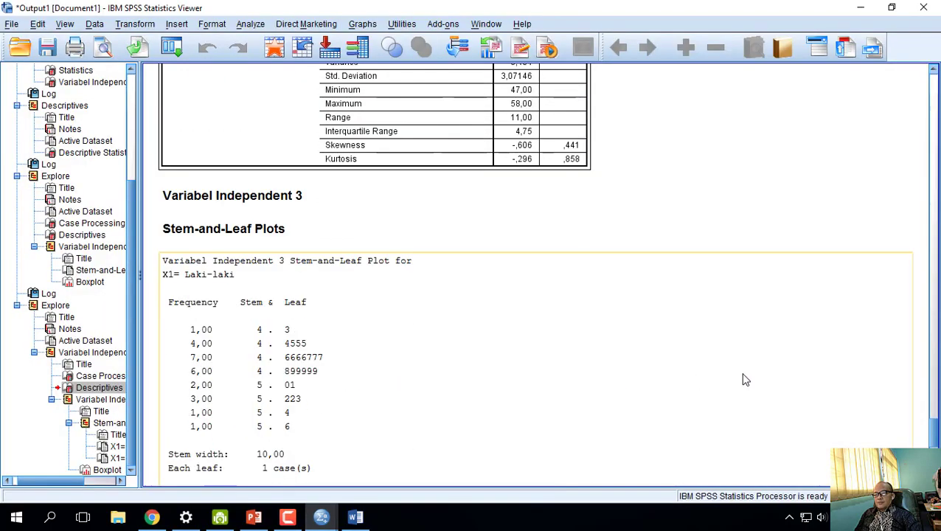
pyautogui.scroll(-3, 743, 379)
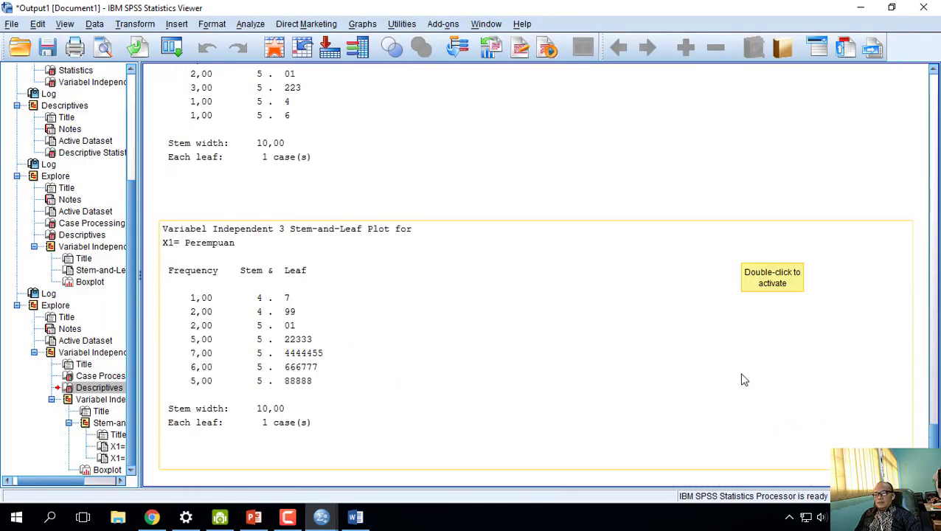
pyautogui.scroll(-4, 742, 380)
pyautogui.scroll(-4, 743, 380)
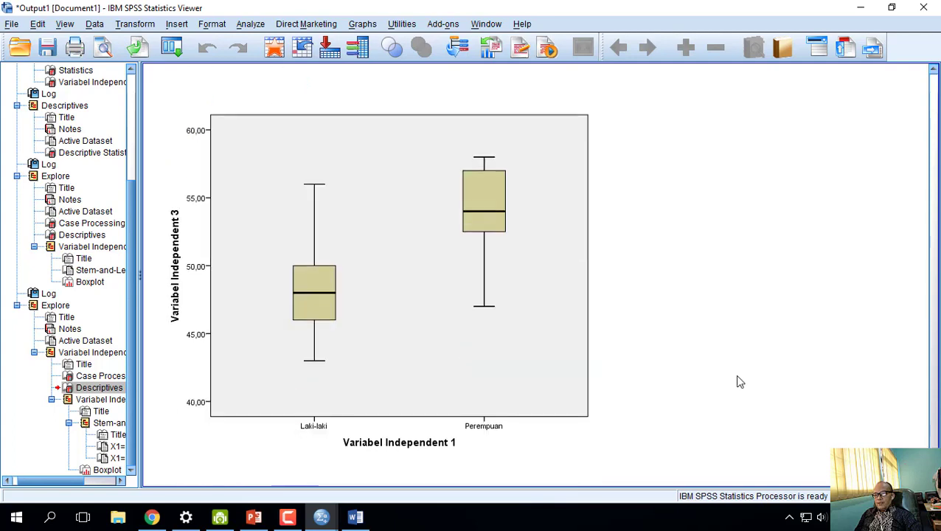